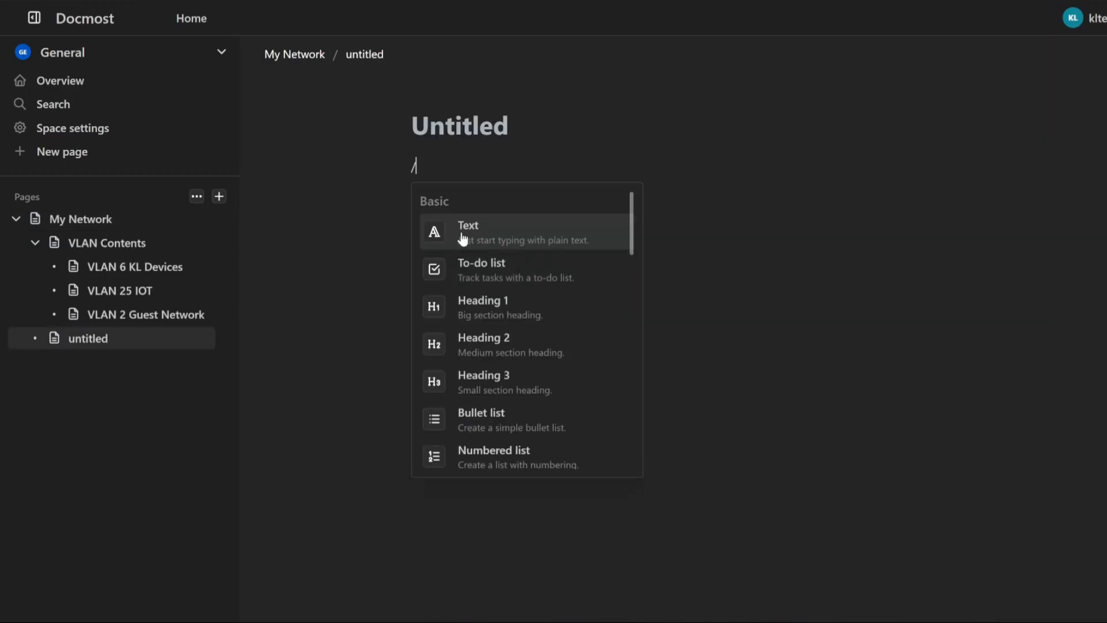
Scroll through the list of insertable blocks on the new Untitled page.
scroll(514, 413, "down", 7)
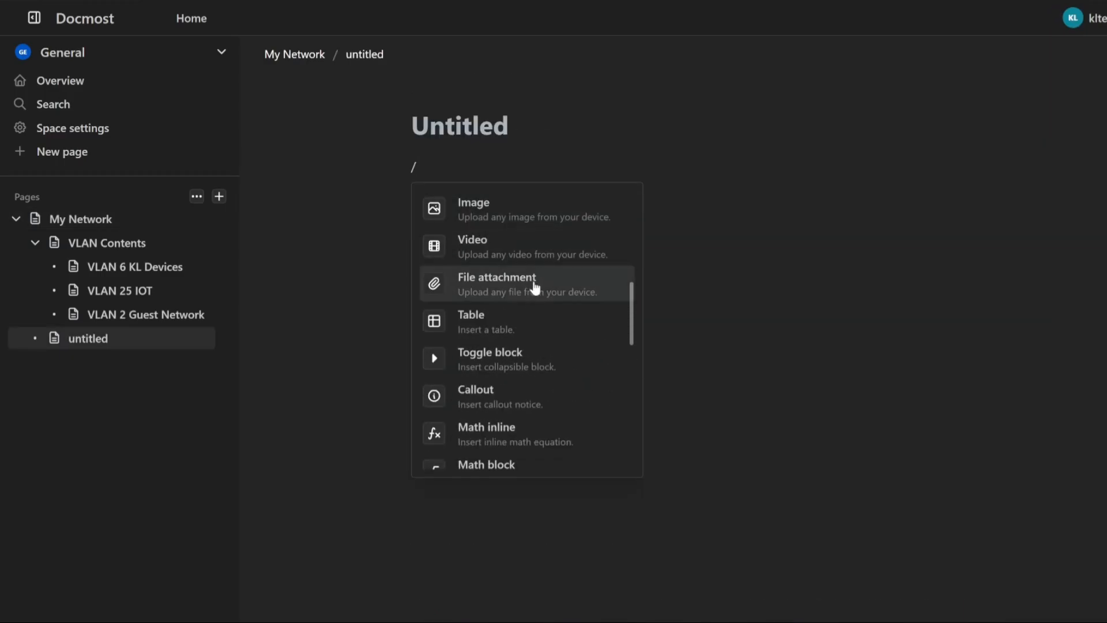
Insert a Draw.io block and give its rectangle a pink fill.
scroll(522, 243, "down", 4)
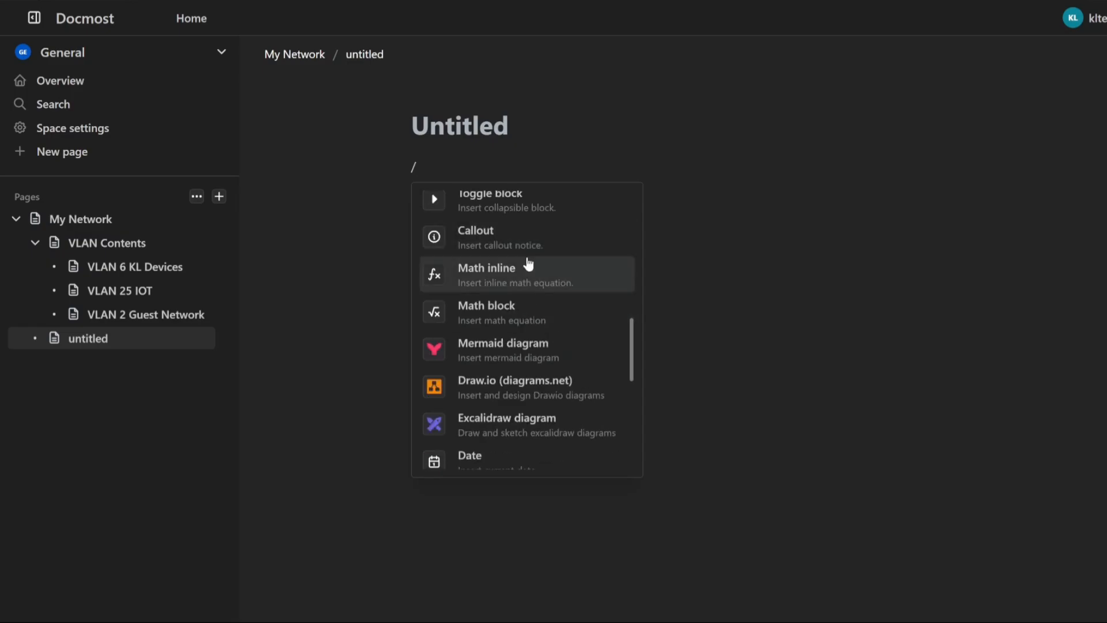
left_click(483, 324)
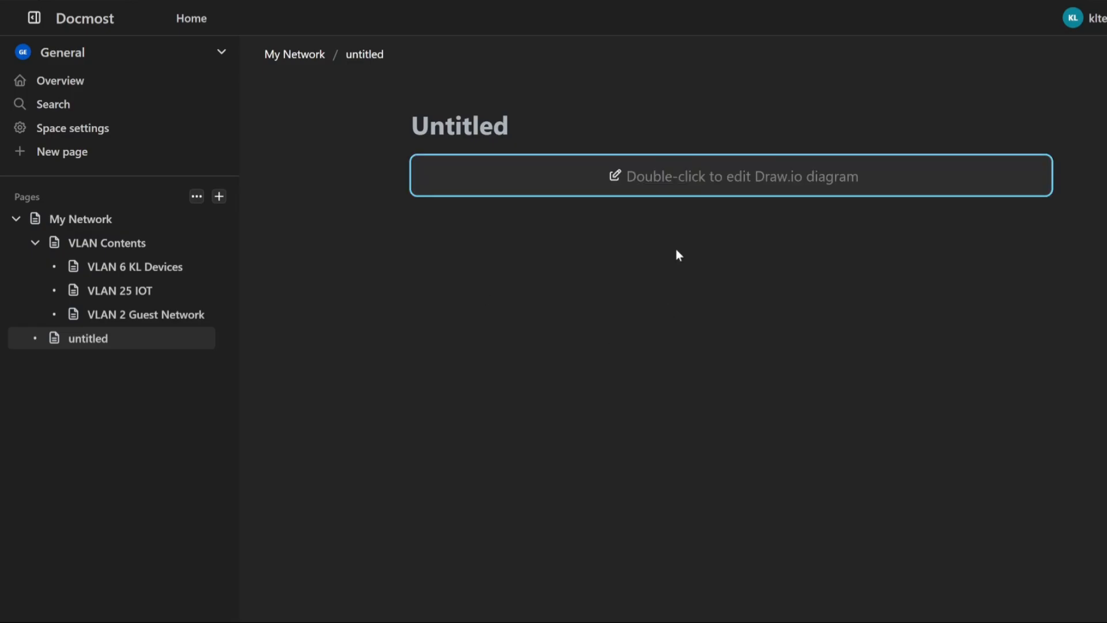
double_click(590, 183)
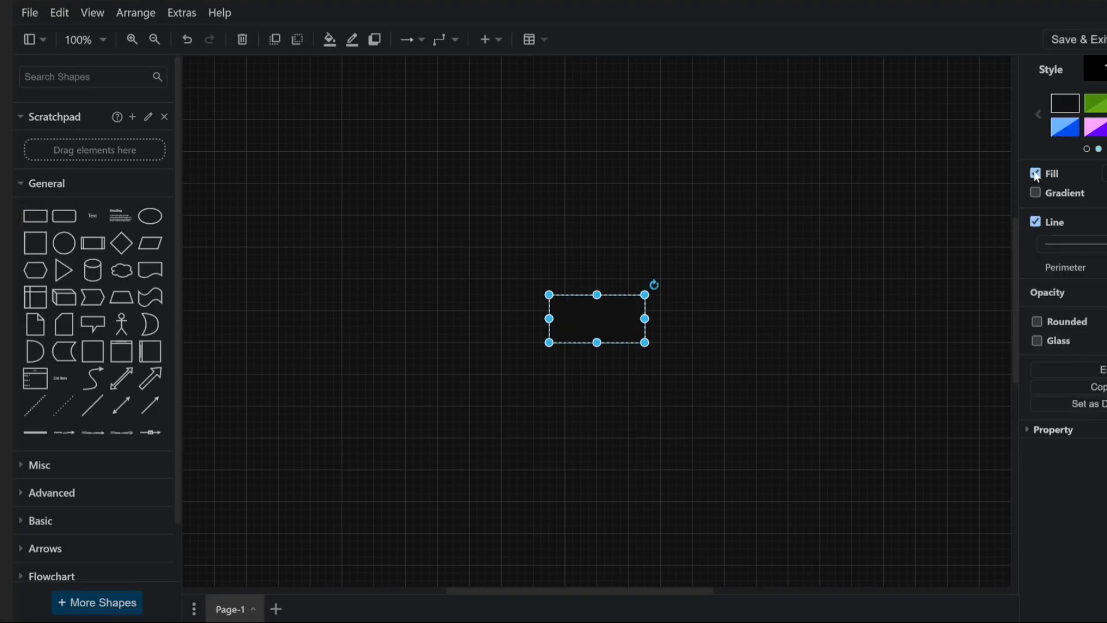
left_click(1095, 127)
left_click(778, 231)
Add a blue square right of the rectangle and join them with a double-headed arrow.
left_click(35, 242)
left_click_drag(617, 318, 808, 319)
left_click(1065, 127)
left_click(122, 378)
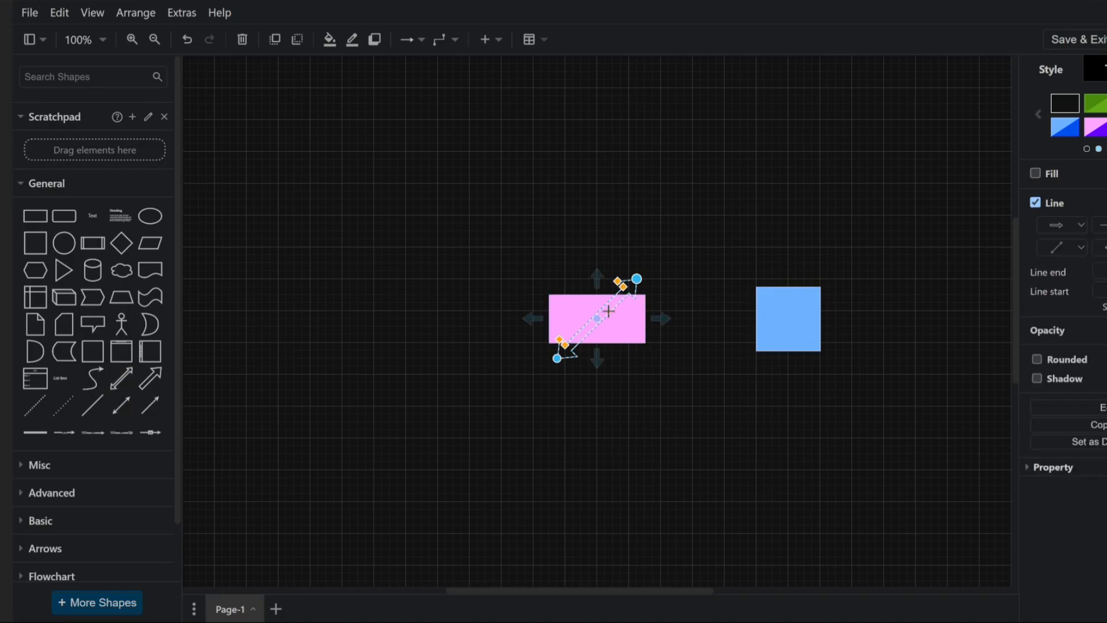
left_click_drag(608, 311, 734, 385)
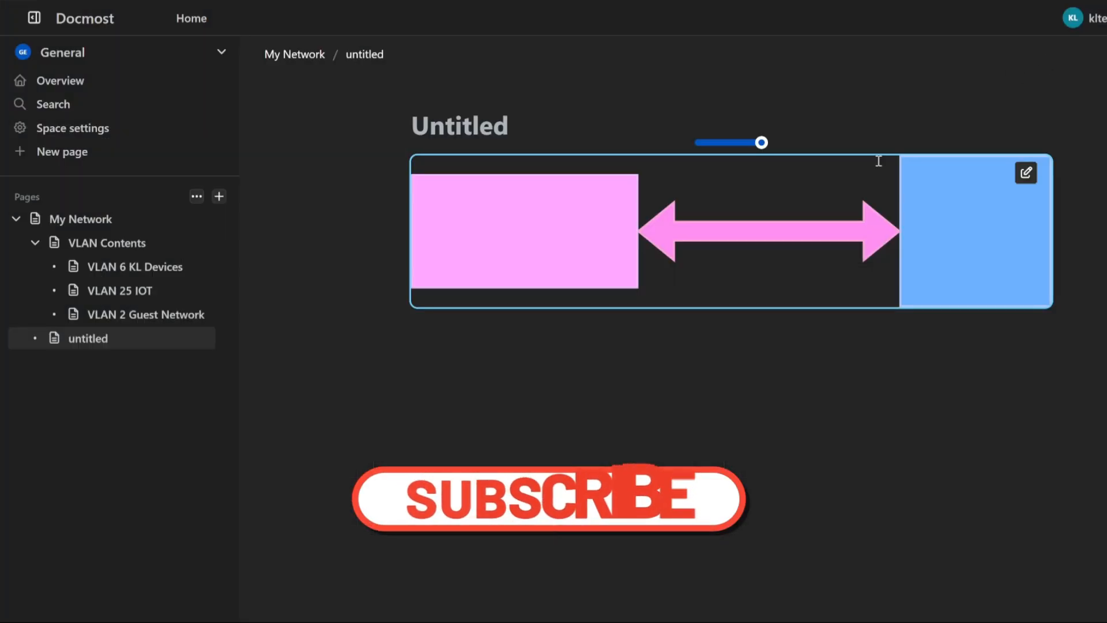
left_click(781, 432)
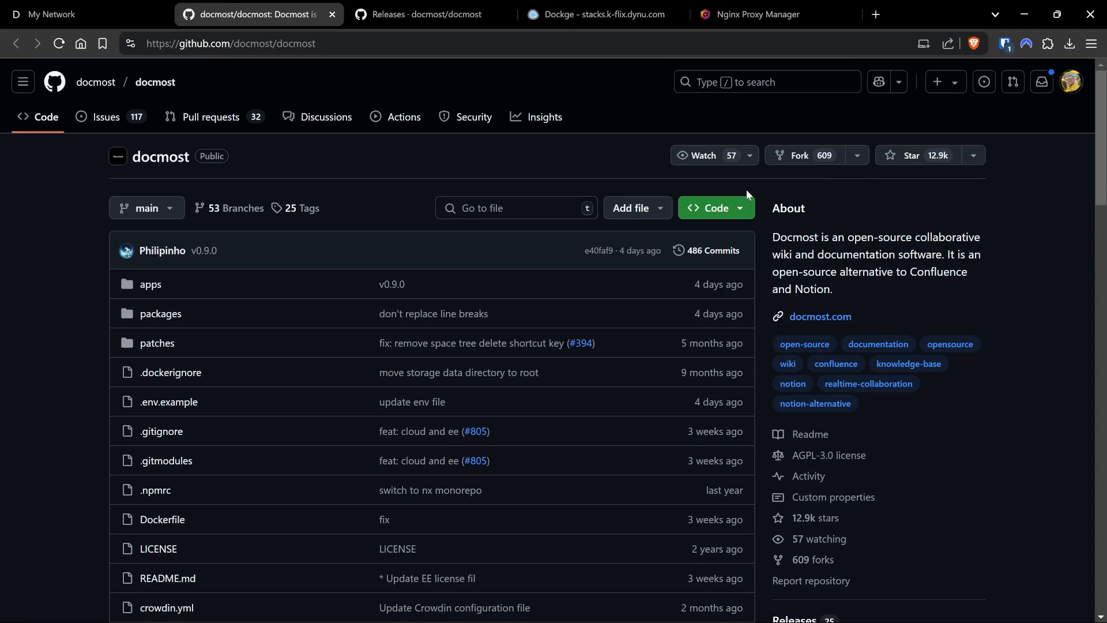
scroll(891, 300, "down", 5)
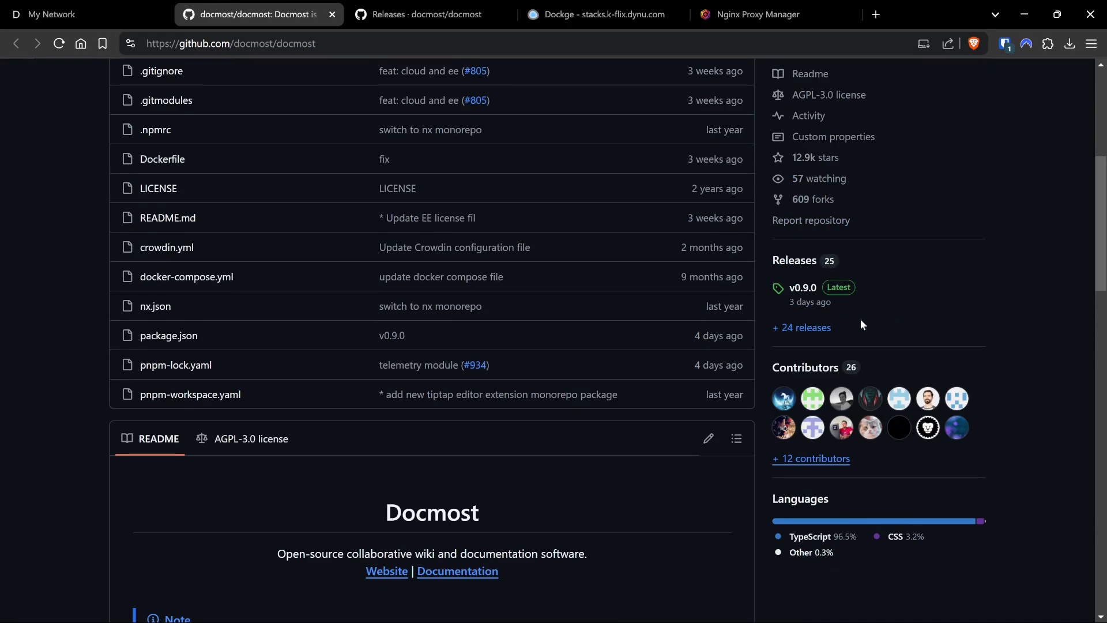
left_click(441, 17)
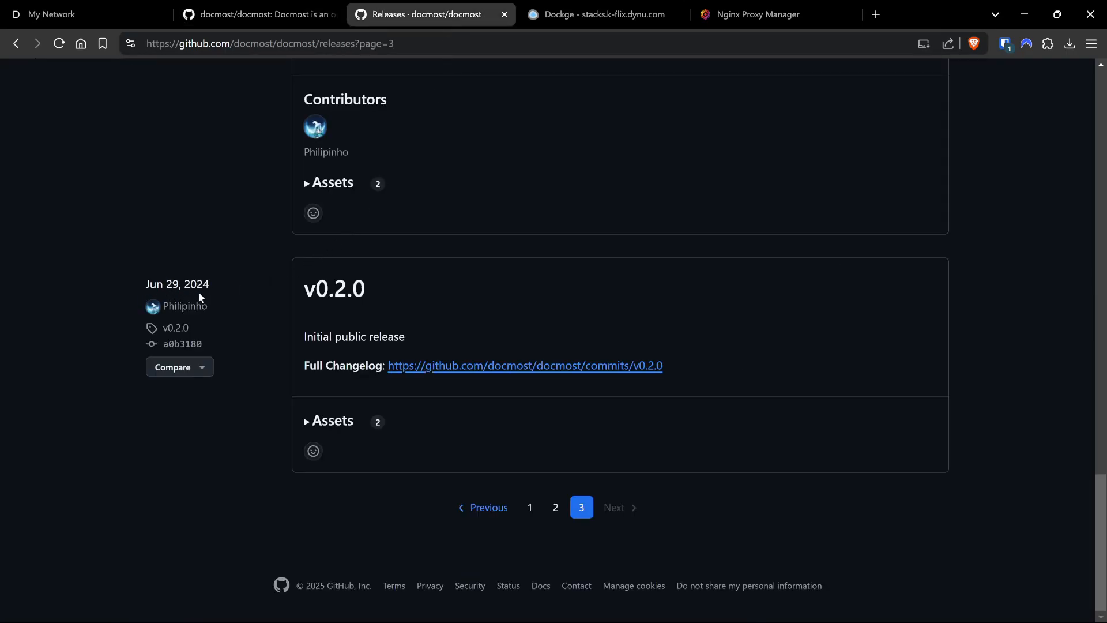
left_click(249, 20)
scroll(19, 328, "down", 5)
scroll(444, 502, "up", 10)
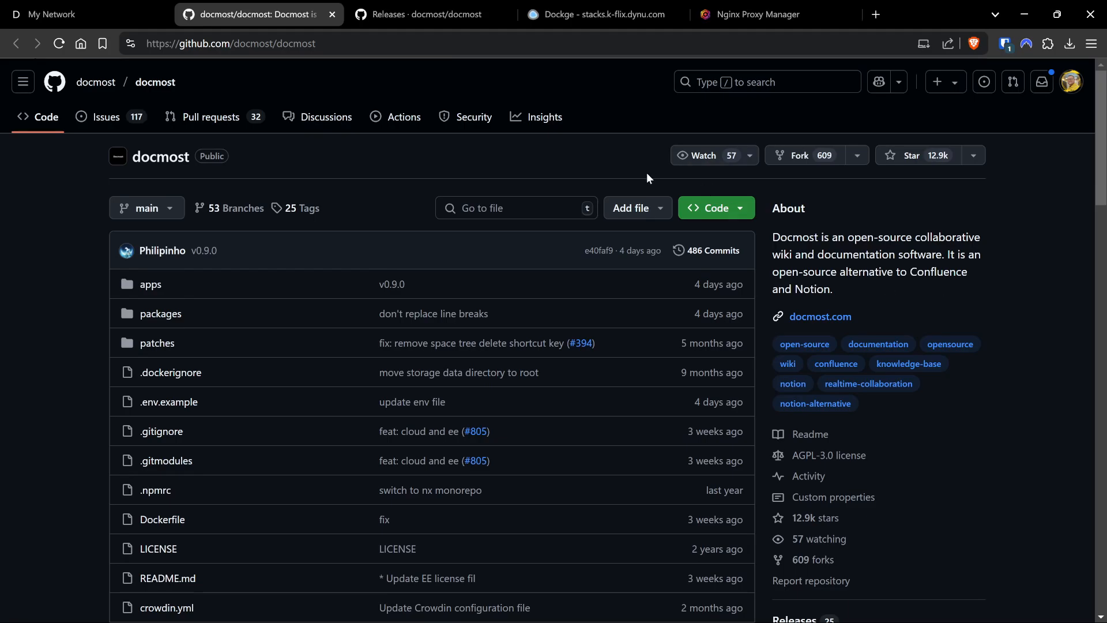
Scroll through the docmost README's Features and Screenshots sections.
scroll(694, 319, "down", 15)
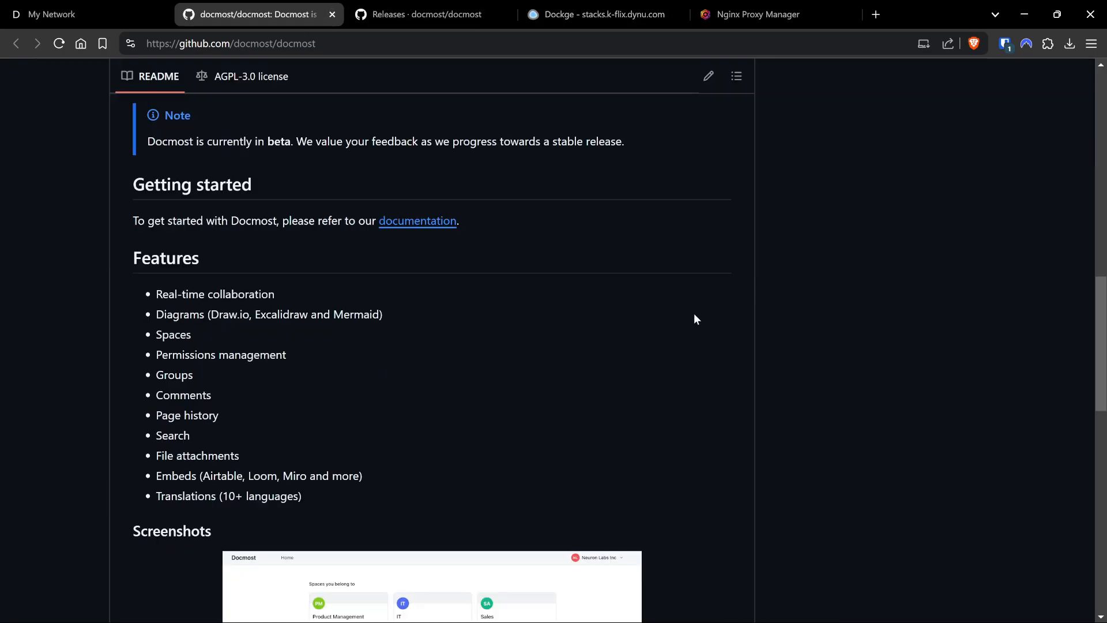
scroll(668, 279, "down", 1)
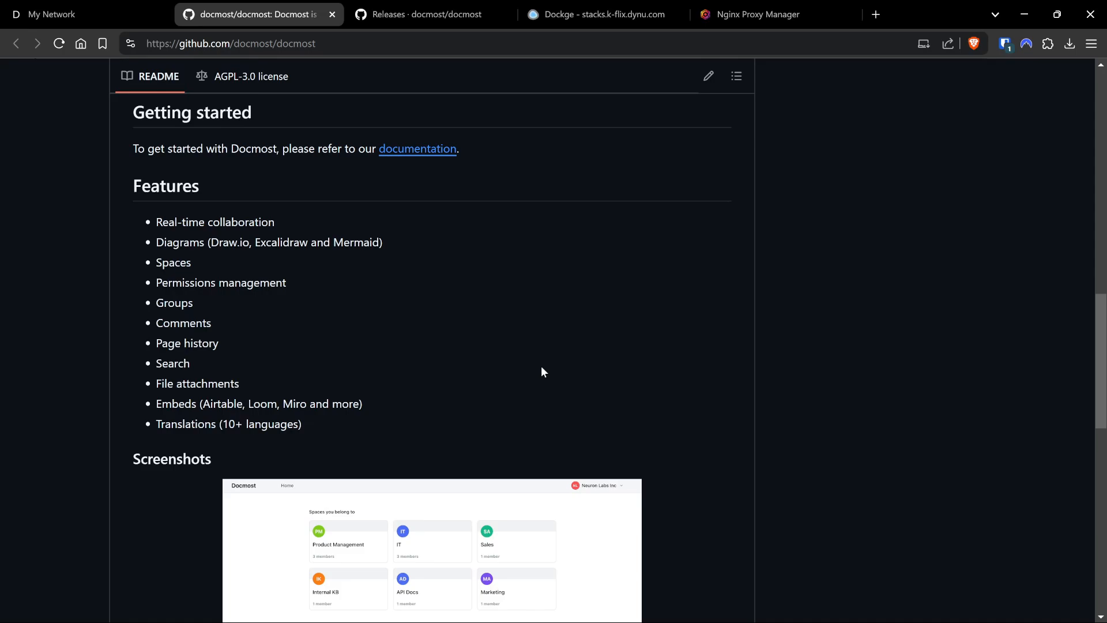
scroll(542, 368, "down", 1)
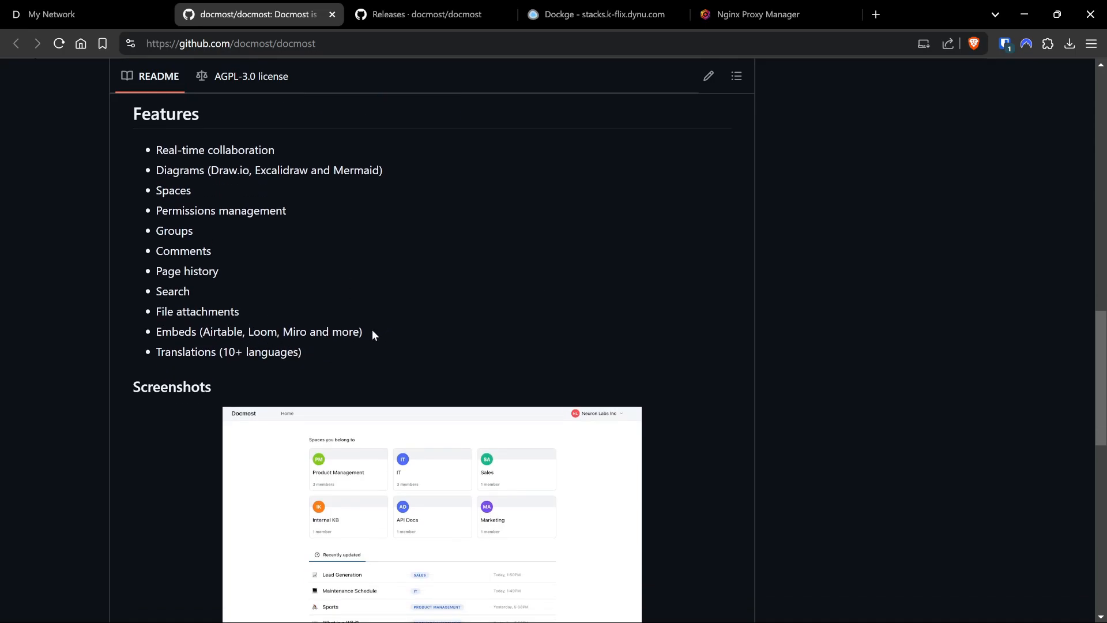
scroll(634, 271, "down", 3)
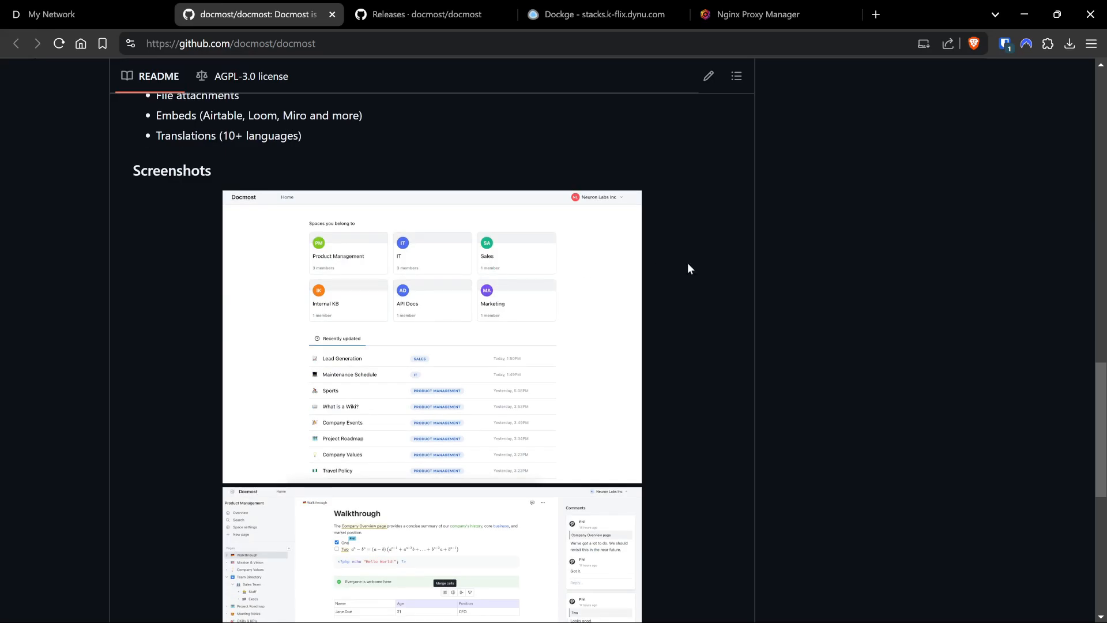
scroll(690, 268, "down", 1)
scroll(690, 268, "down", 2)
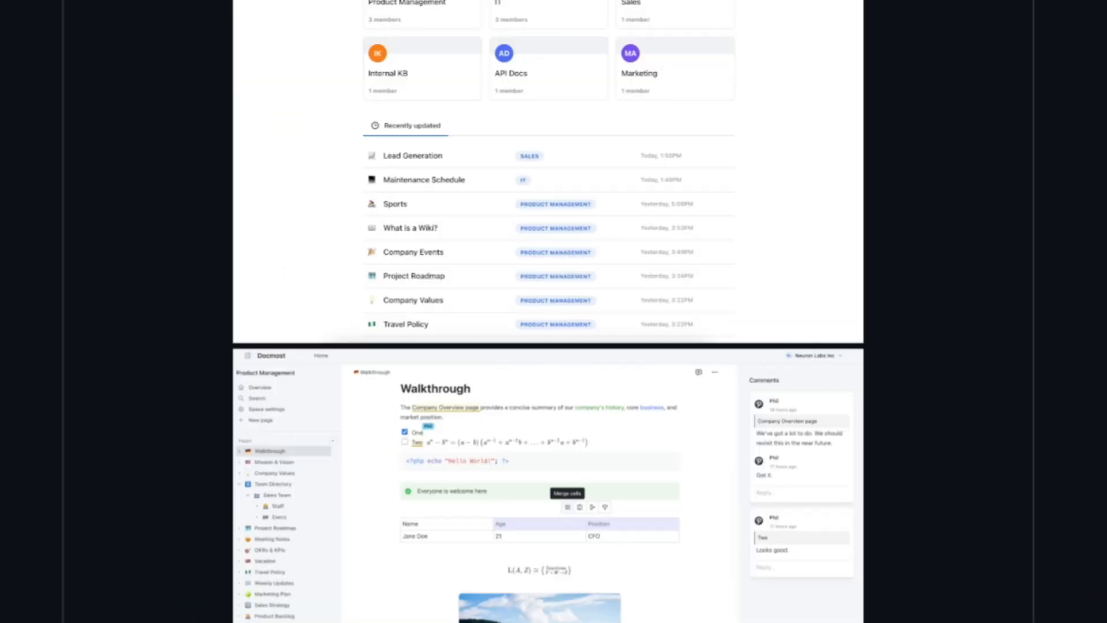
scroll(753, 409, "down", 6)
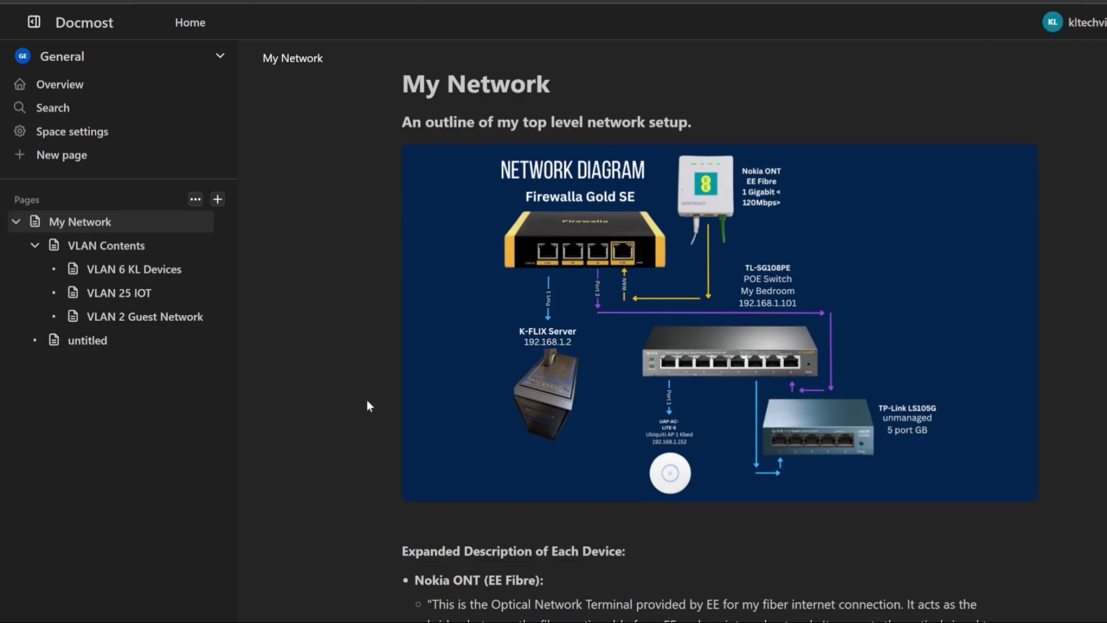
View the VLAN Contents, VLAN 6 KL Devices, VLAN 25 IOT and VLAN 2 Guest Network pages, then Untitled.
scroll(513, 323, "down", 12)
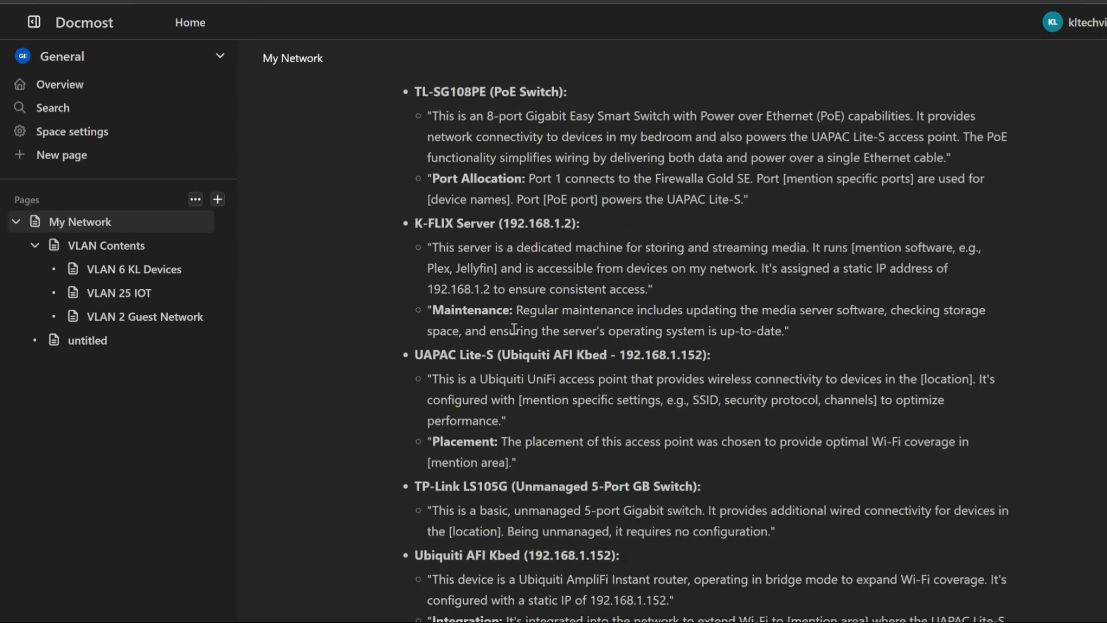
scroll(511, 392, "up", 15)
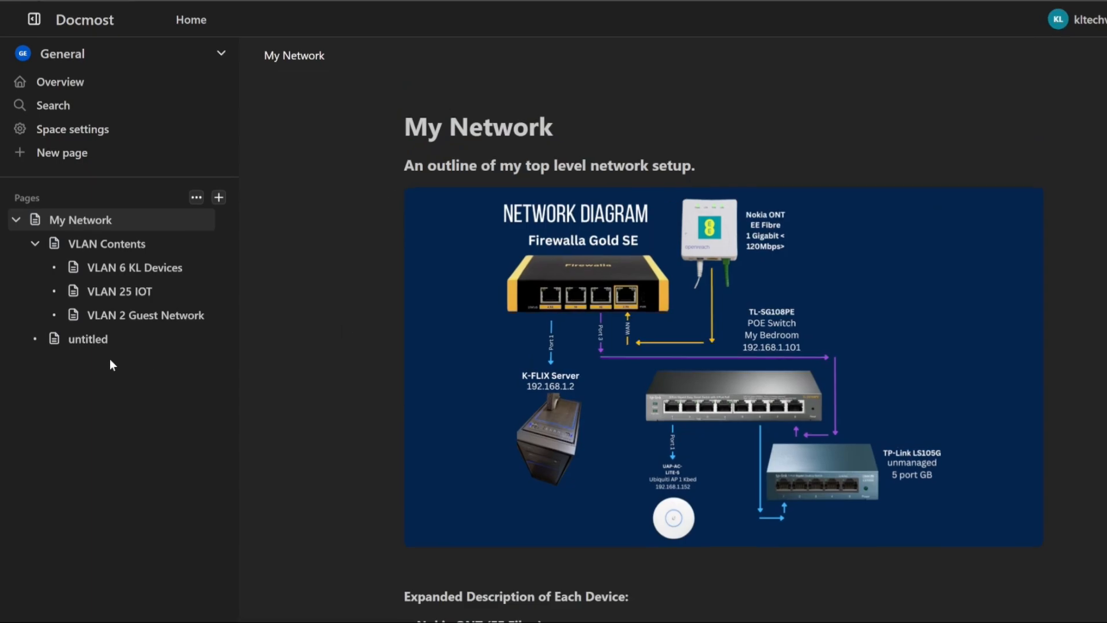
left_click(114, 249)
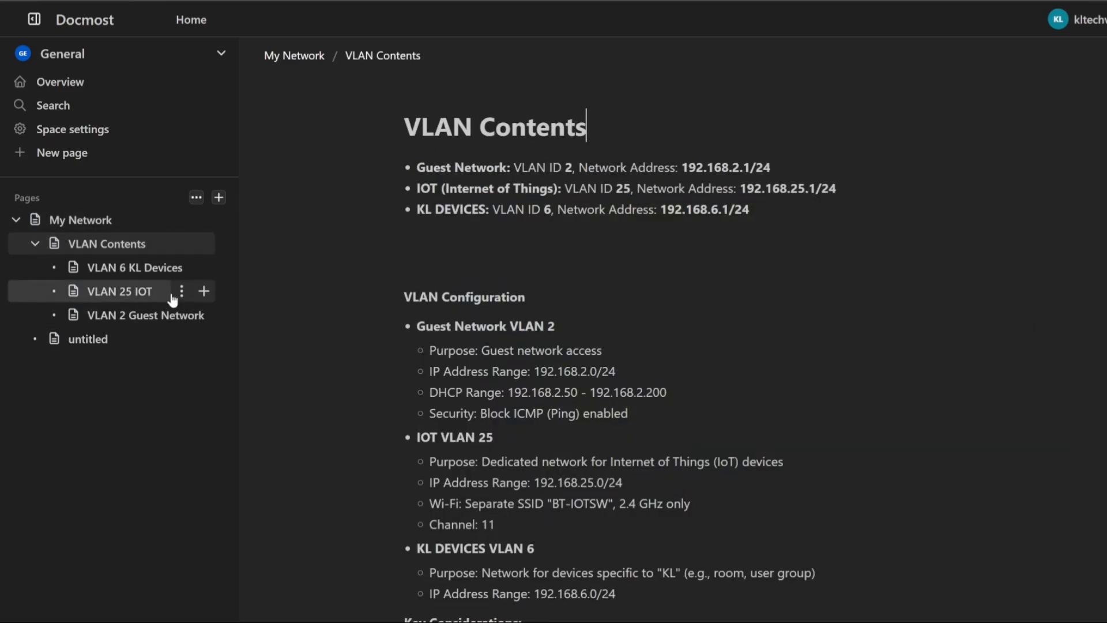
left_click(134, 268)
left_click(123, 296)
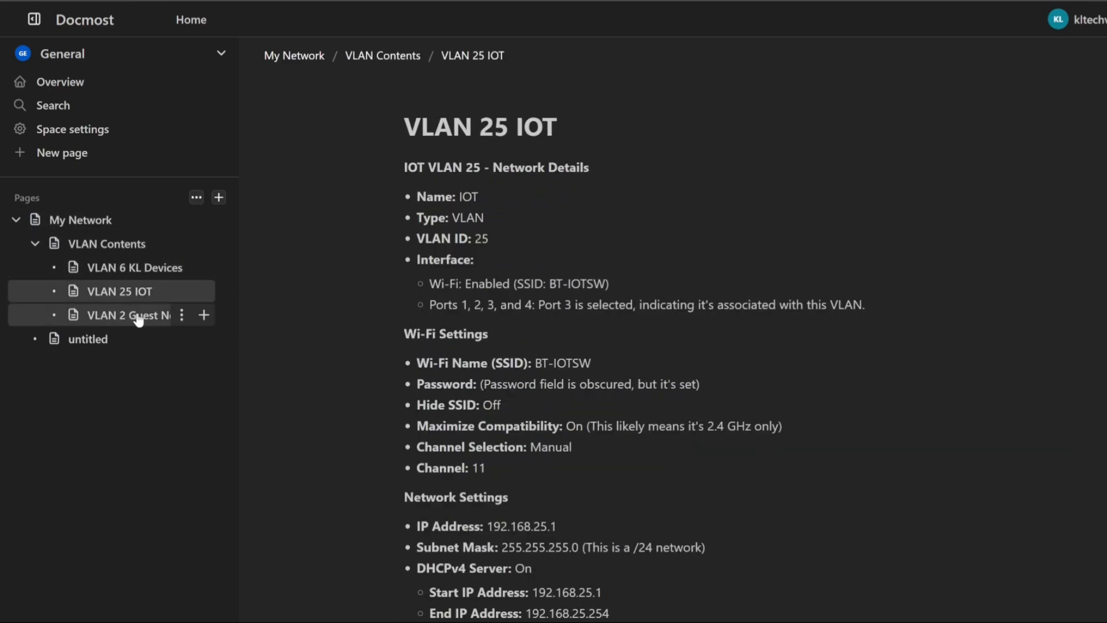
left_click(106, 315)
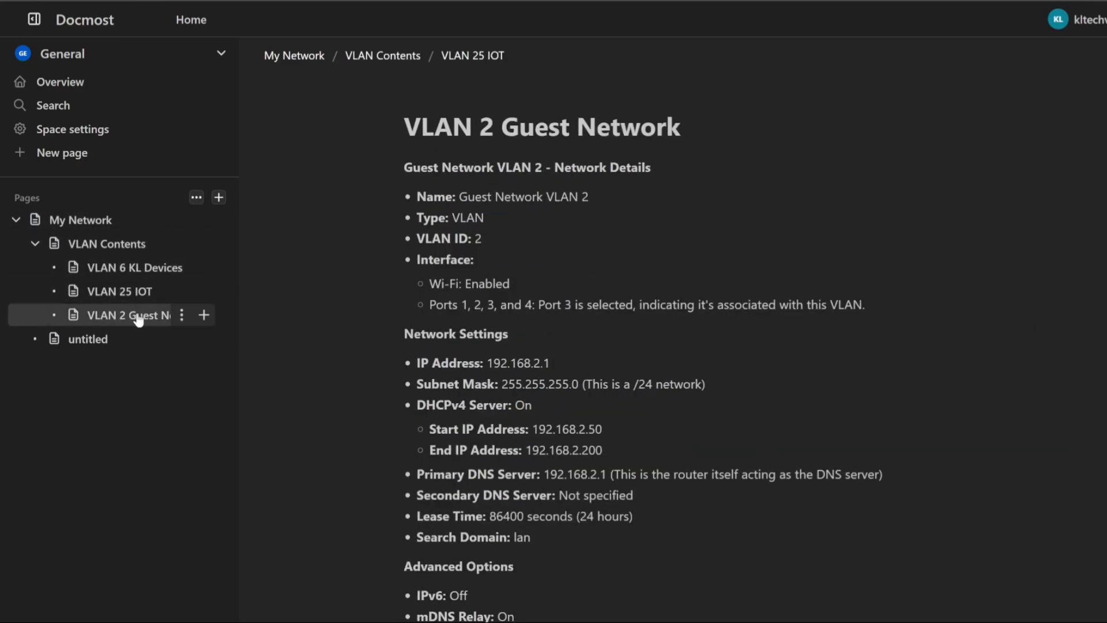
left_click(87, 344)
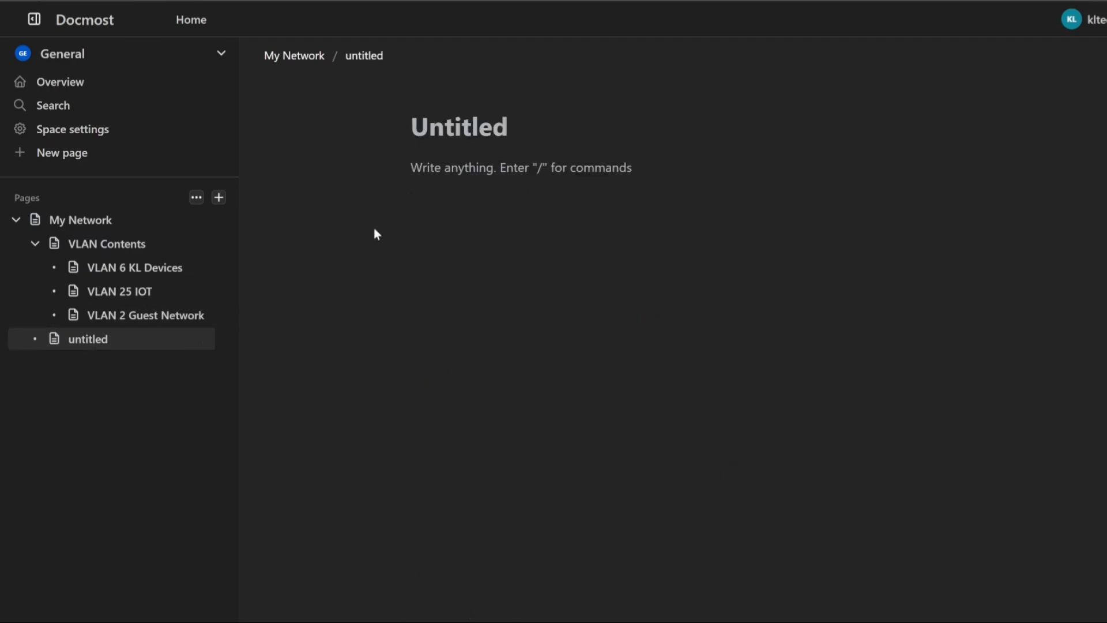
Insert a Draw.io (diagrams.net) block into the Untitled page from the slash menu.
left_click(445, 175)
type("/")
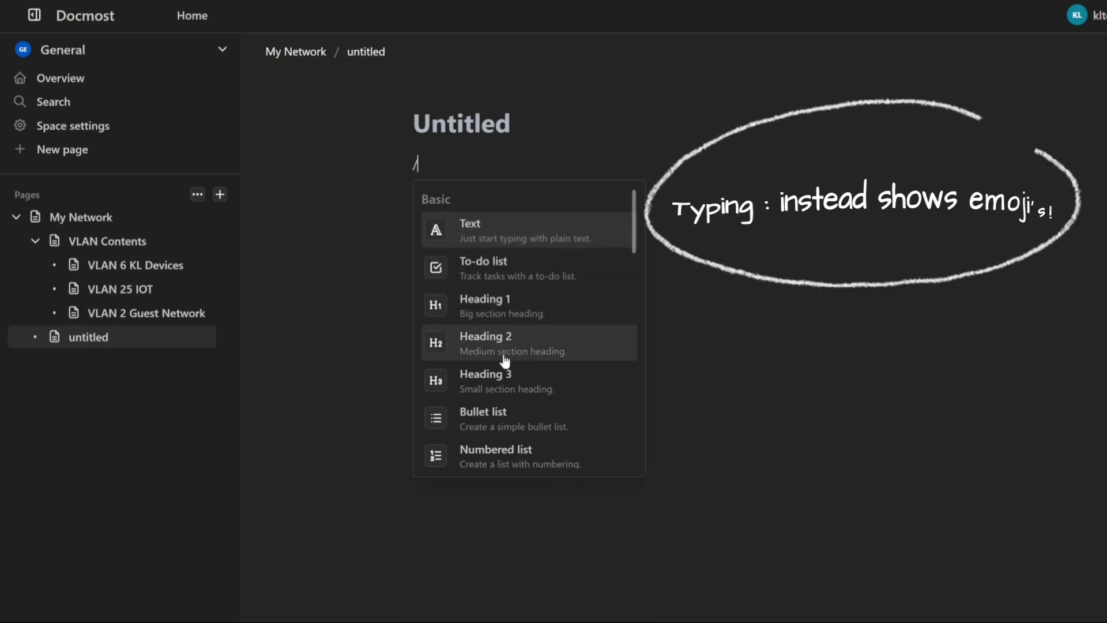
scroll(508, 410, "down", 1)
scroll(528, 392, "down", 2)
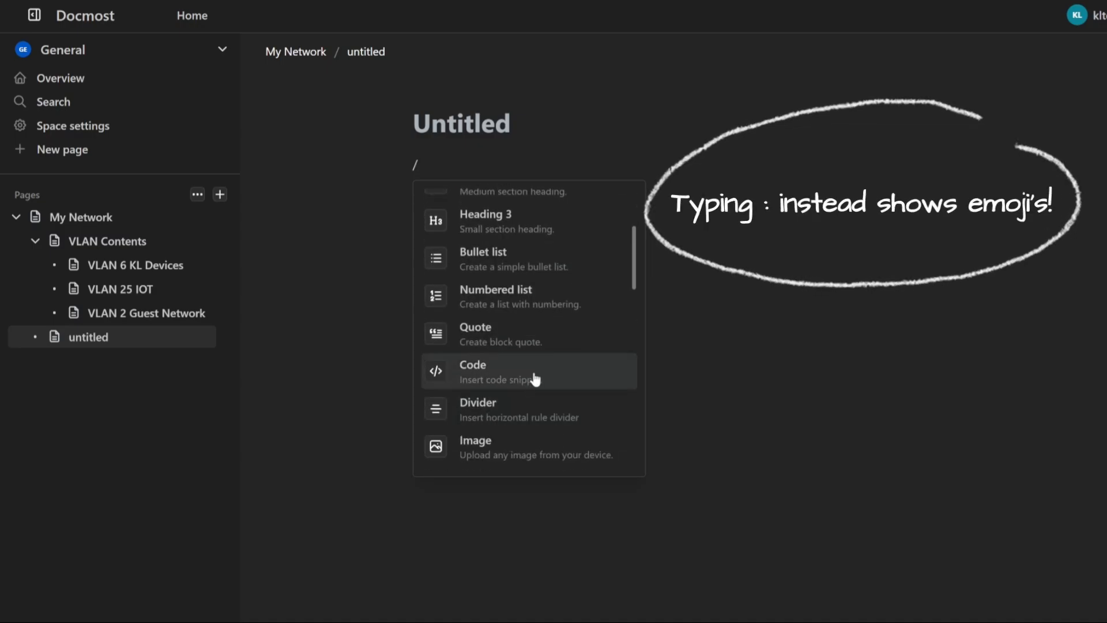
scroll(542, 289, "down", 2)
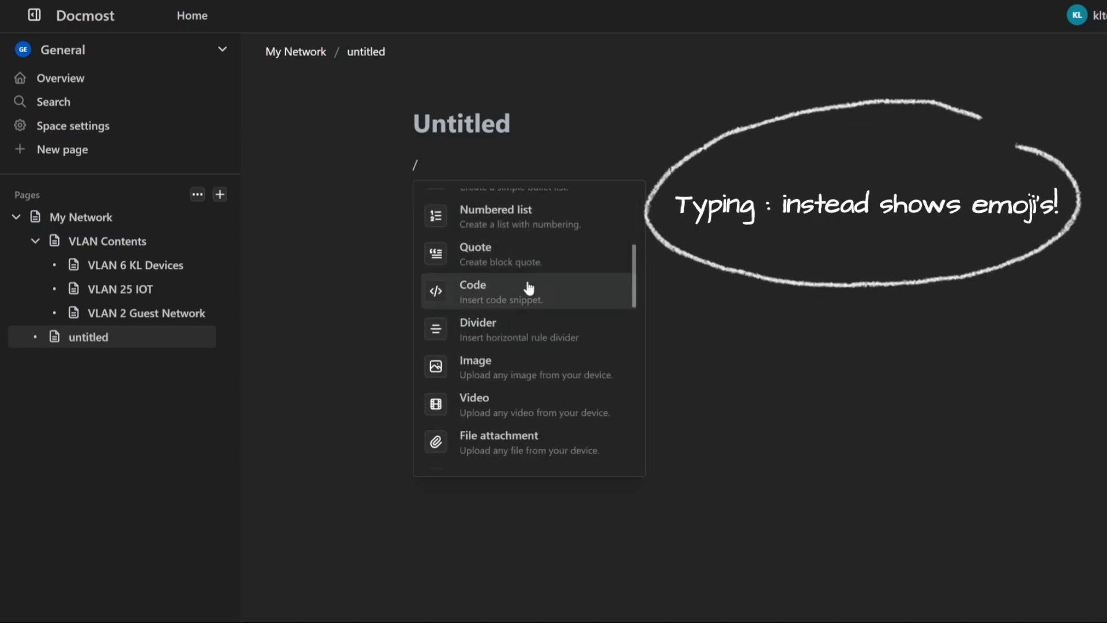
scroll(542, 295, "down", 3)
scroll(535, 298, "down", 1)
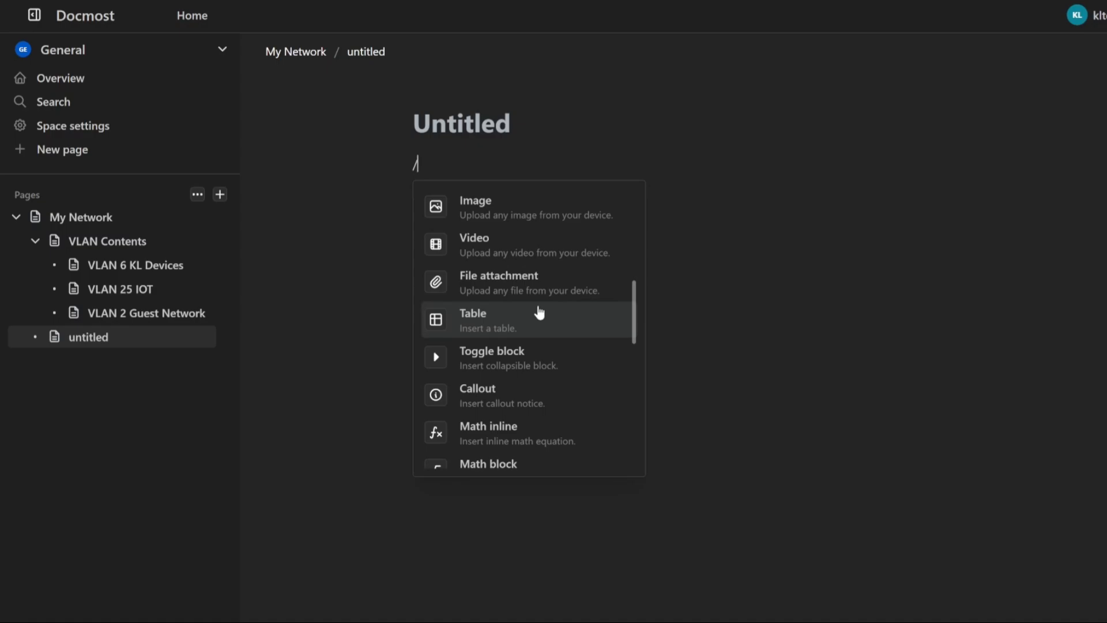
scroll(543, 337, "down", 2)
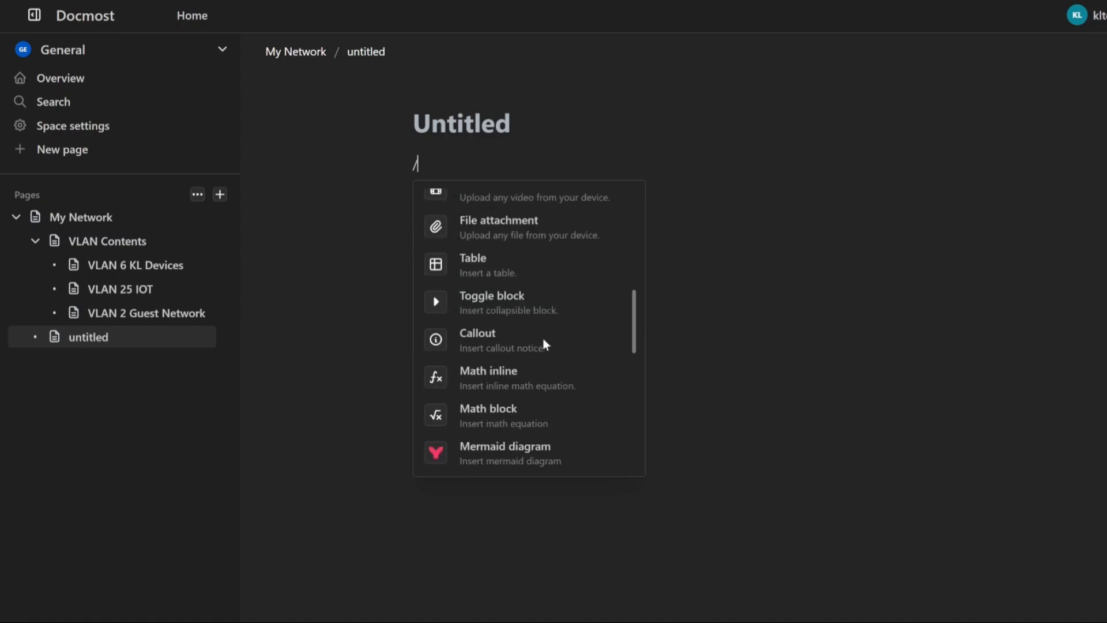
scroll(553, 329, "down", 2)
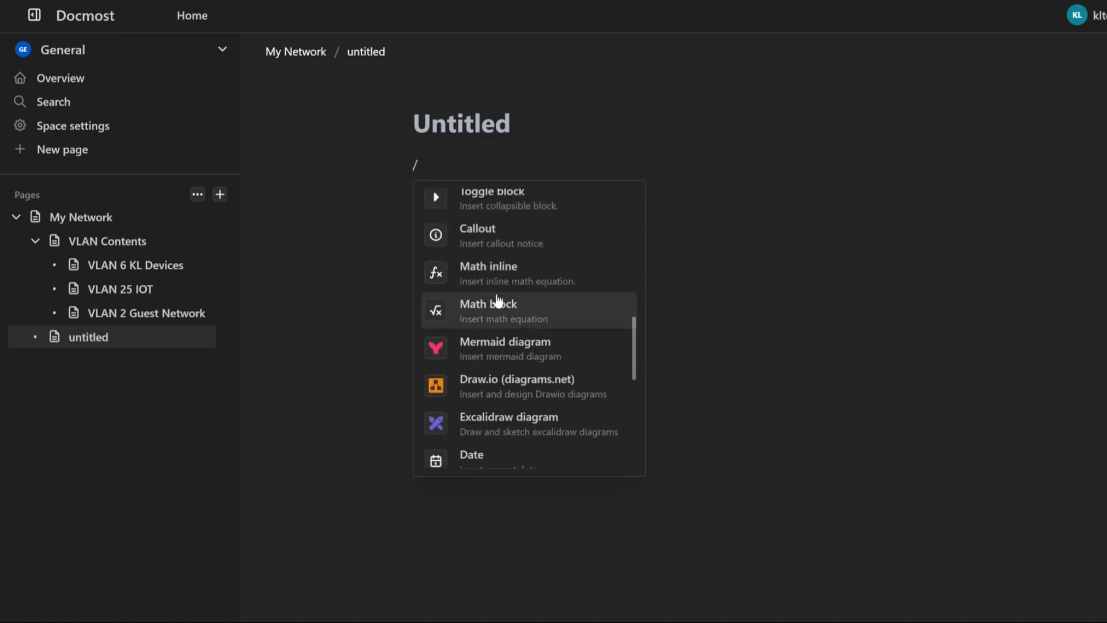
scroll(531, 353, "down", 2)
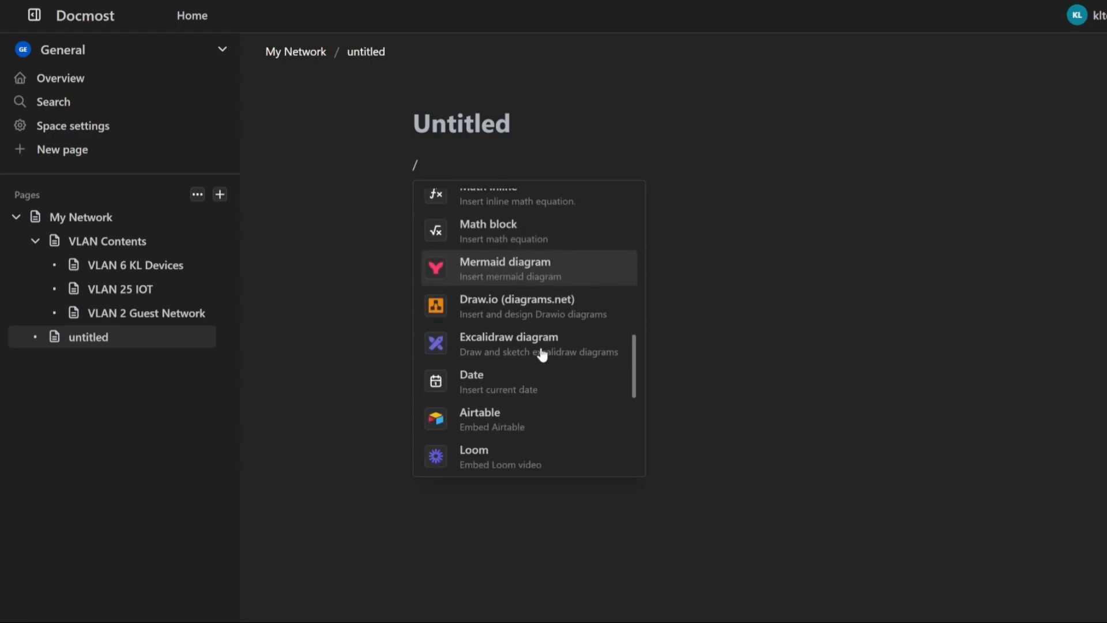
left_click(487, 321)
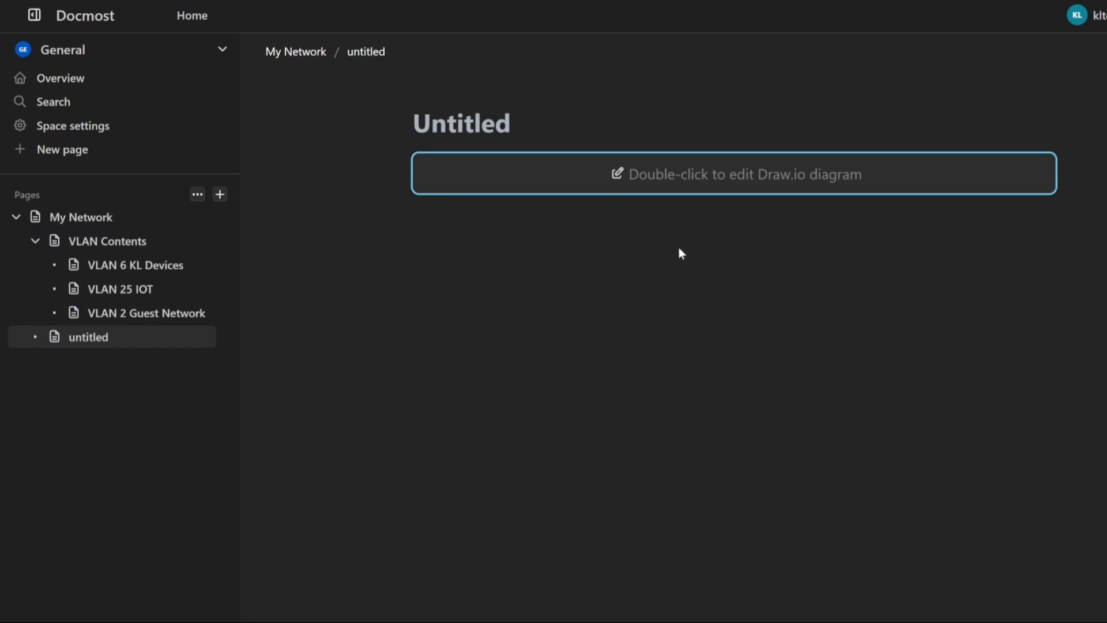
In the diagram editor, add a rectangle filled pink.
double_click(688, 182)
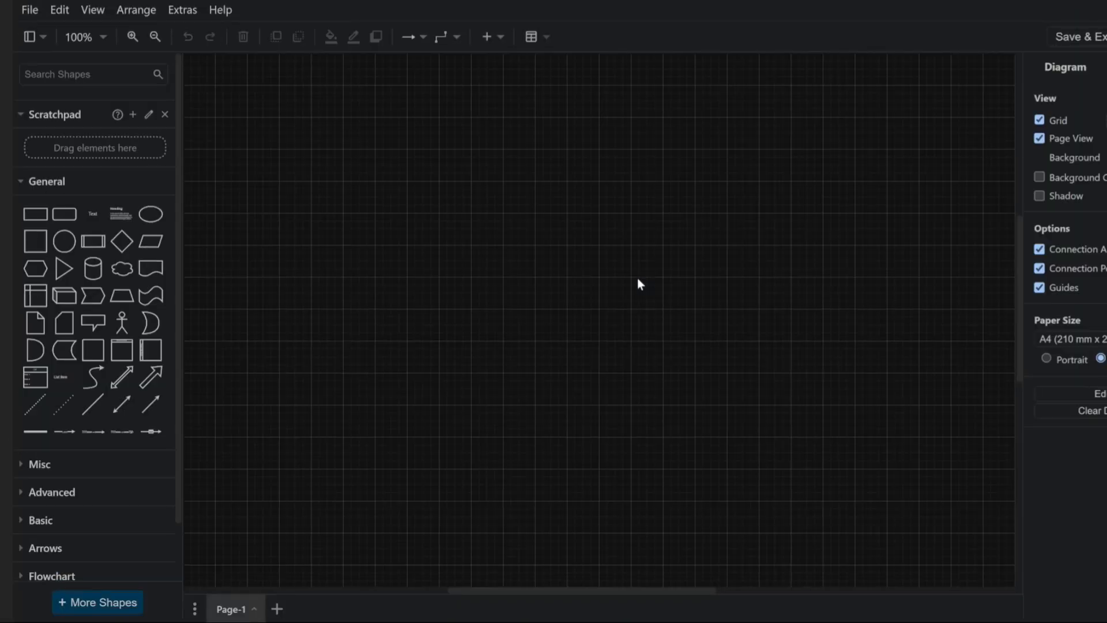
left_click(24, 213)
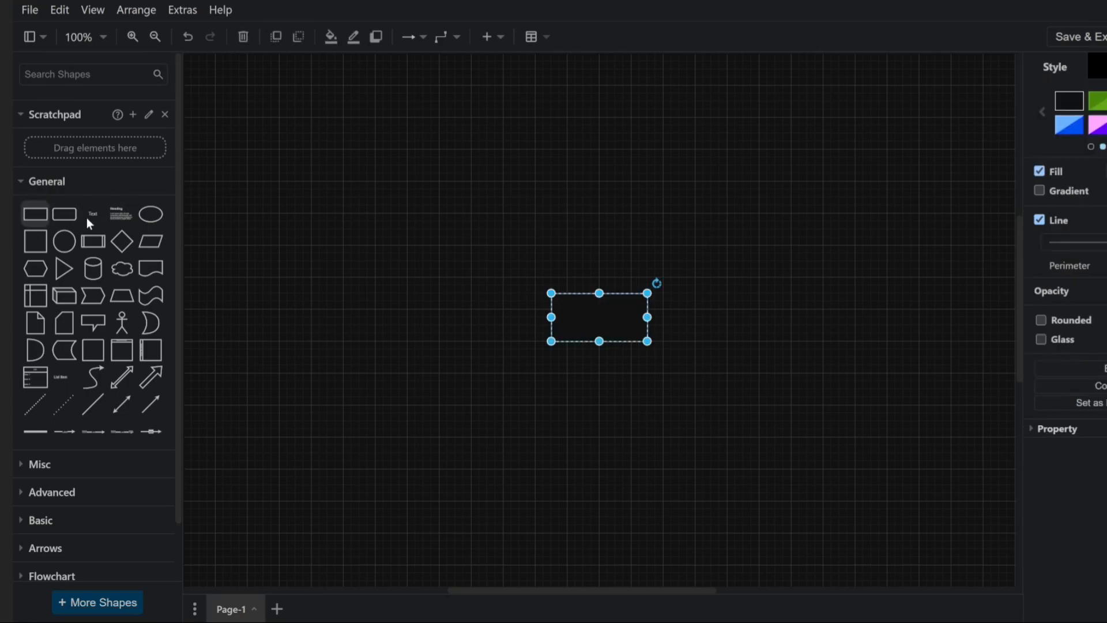
left_click(1098, 125)
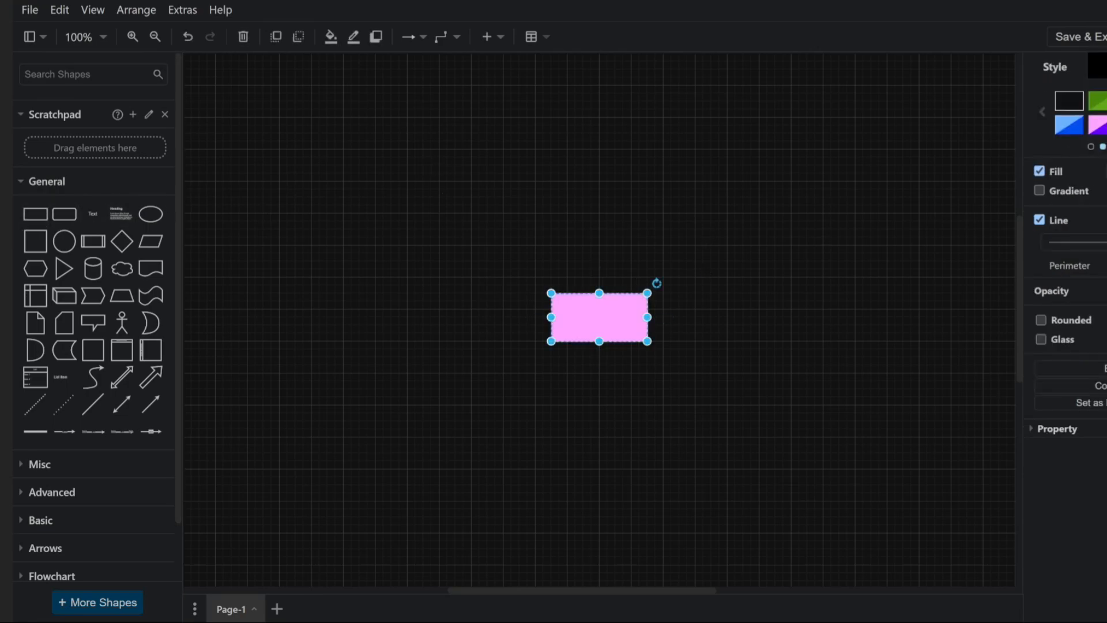
left_click(802, 263)
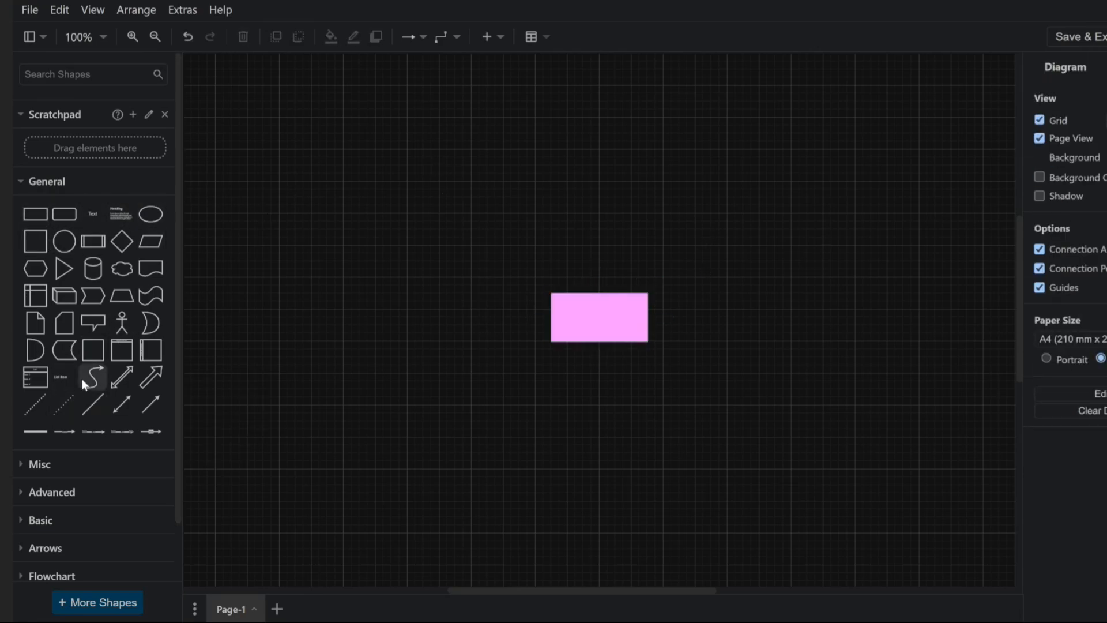
Add a light-blue square right of it, connect them with a double arrow, and save.
left_click(40, 239)
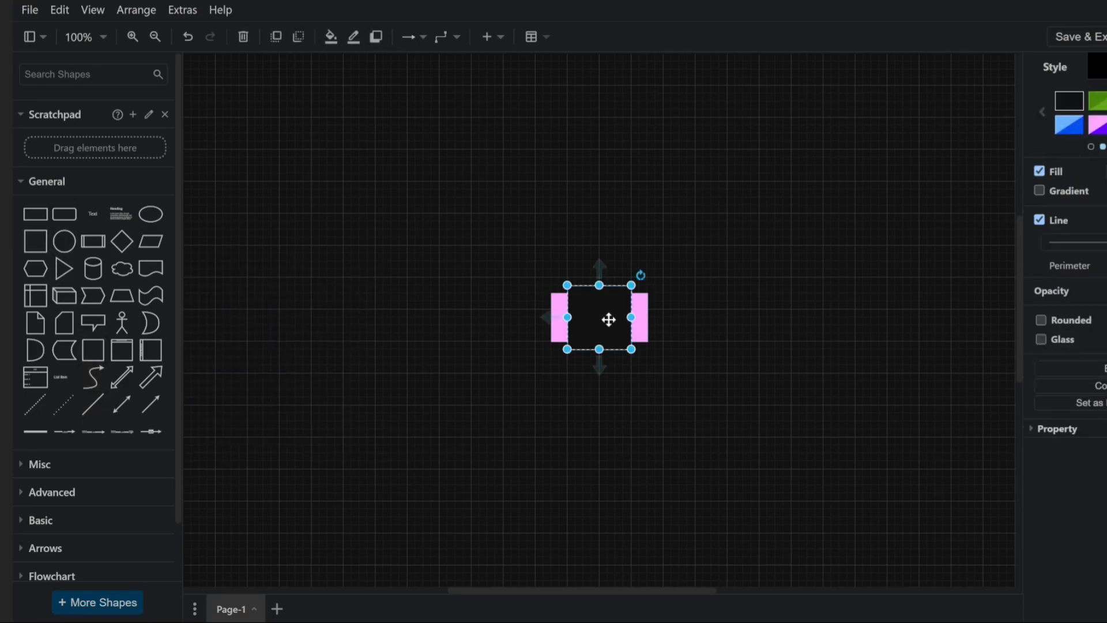
left_click_drag(609, 319, 801, 320)
left_click(1069, 128)
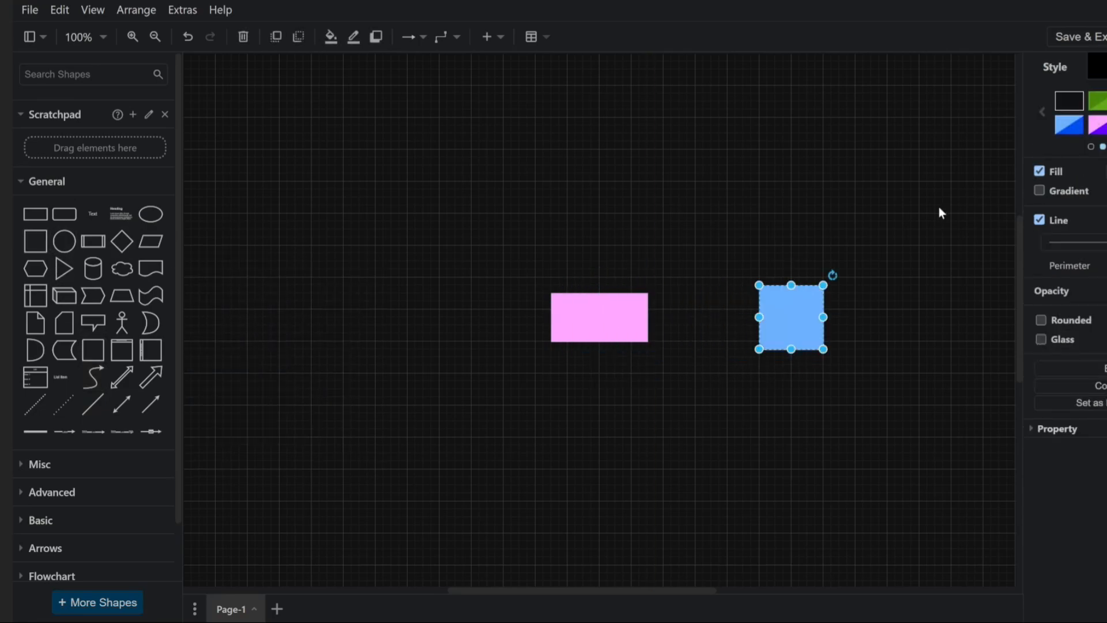
left_click_drag(652, 317, 734, 316)
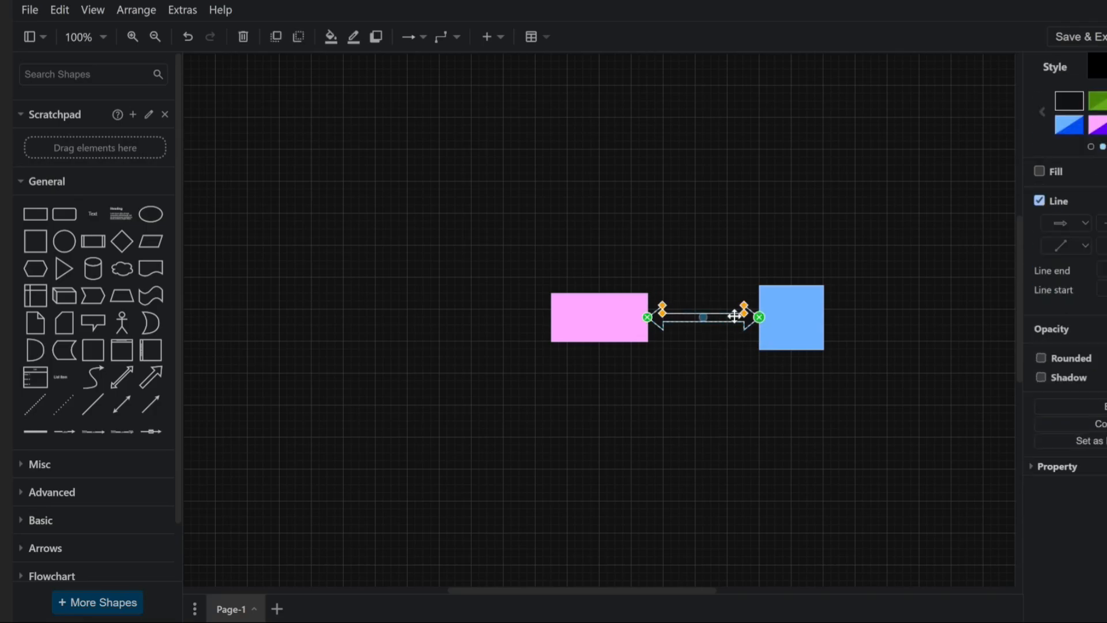
left_click(1077, 38)
left_click(787, 436)
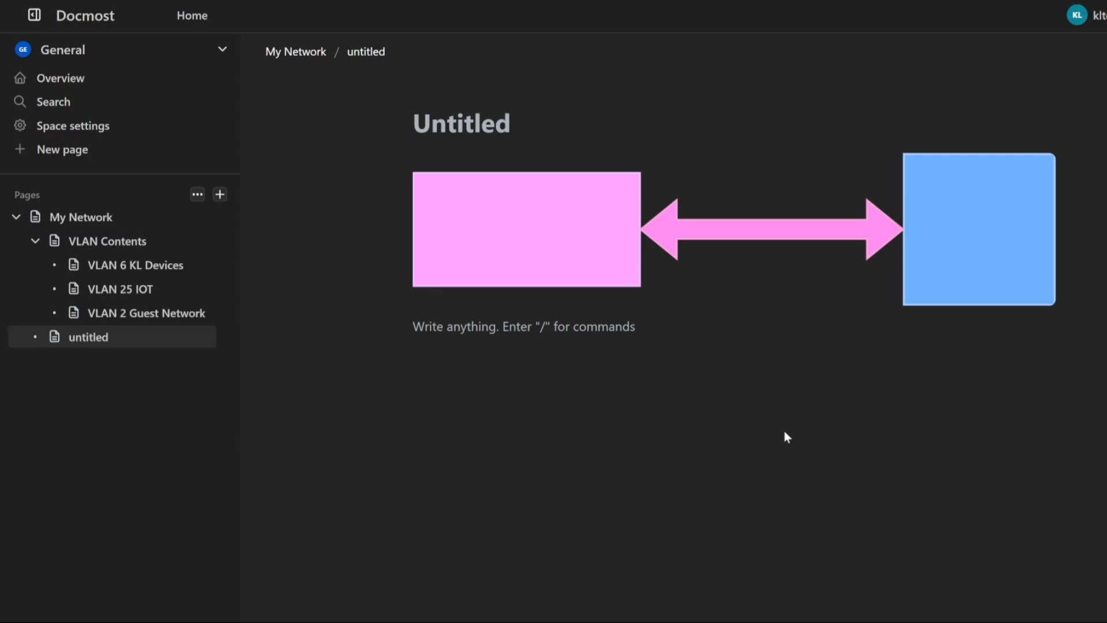
Insert a Typeform embed block below the diagram using the slash menu.
type("/")
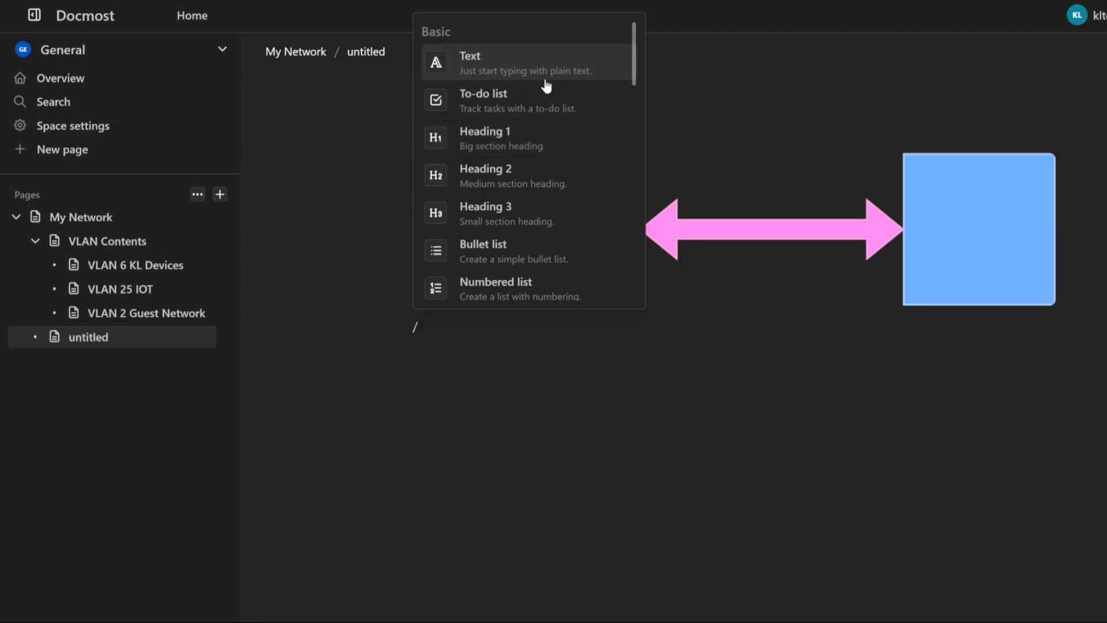
scroll(544, 84, "down", 10)
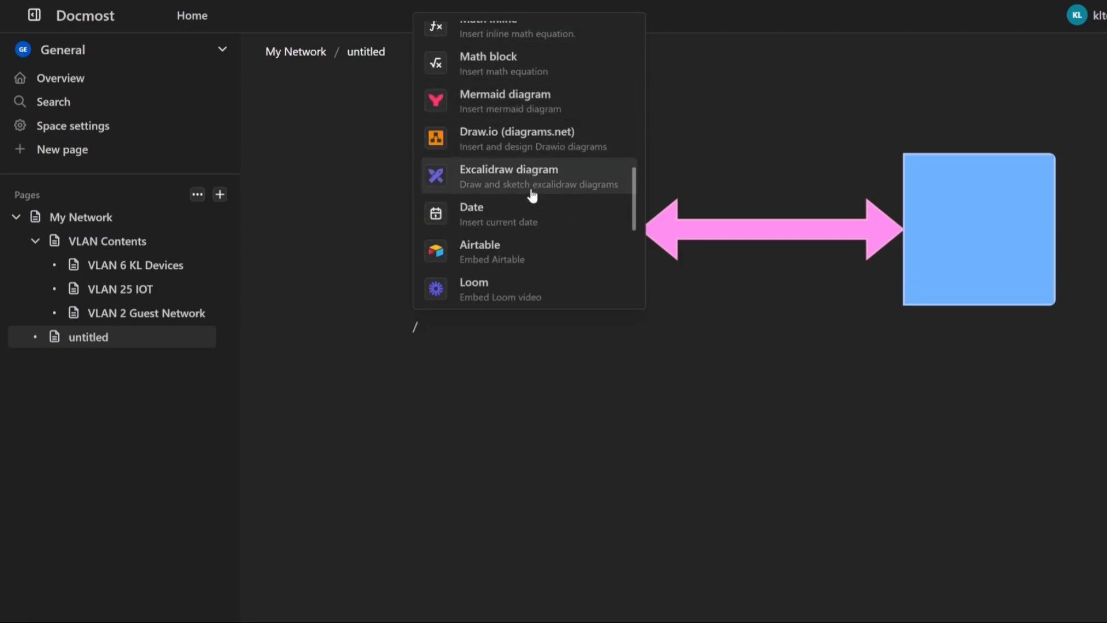
scroll(536, 192, "down", 2)
scroll(550, 190, "down", 4)
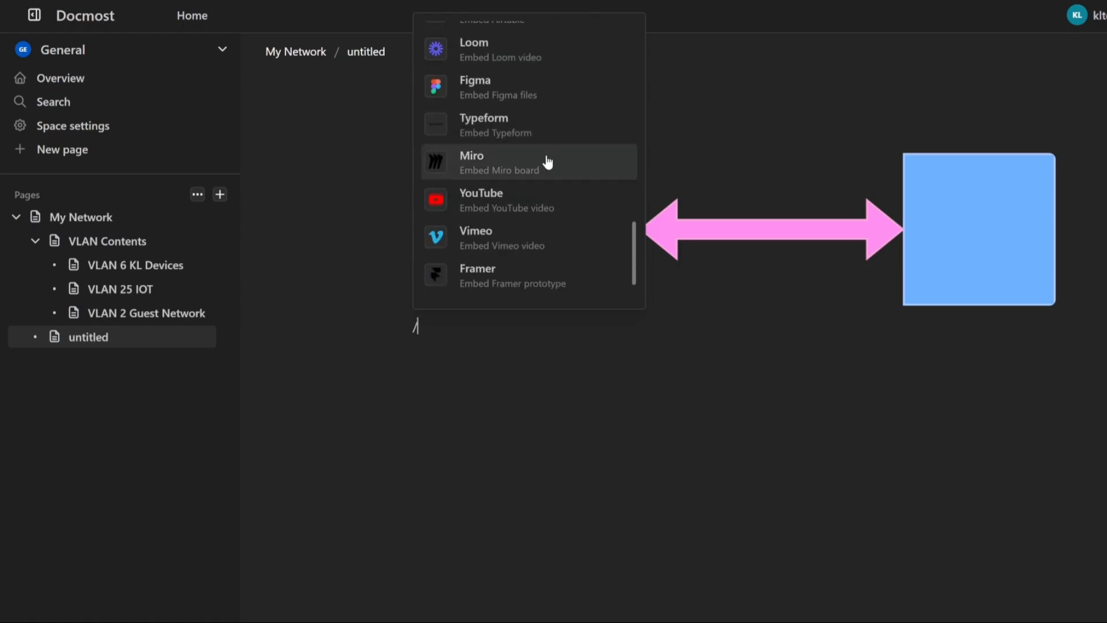
left_click(552, 125)
Dismiss the Typeform link prompt and insert a YouTube embed block.
left_click(713, 339)
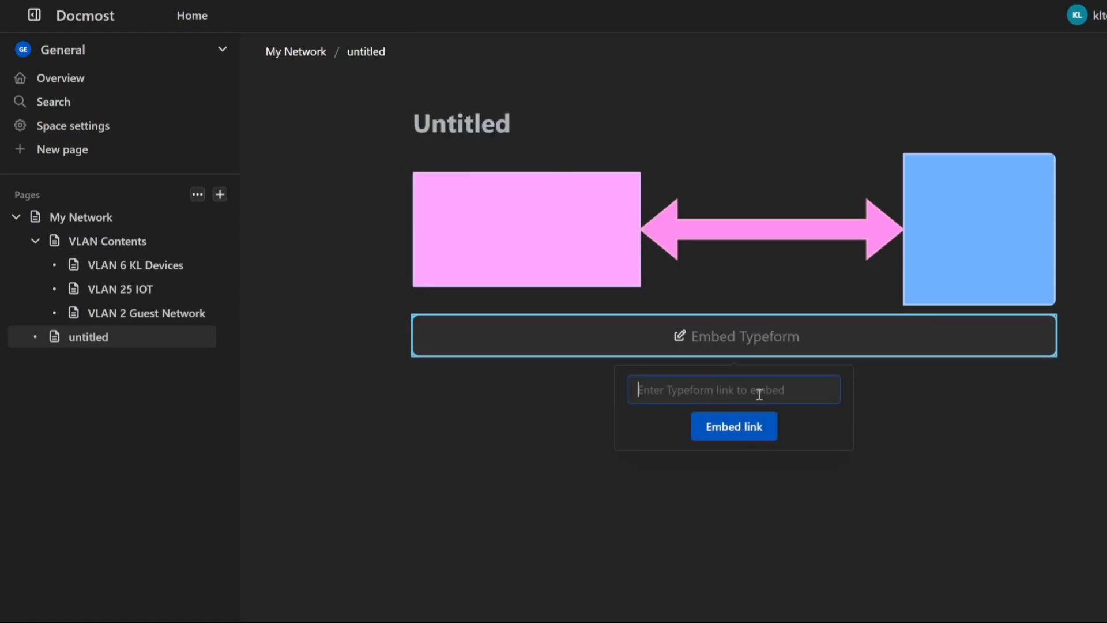
left_click(507, 395)
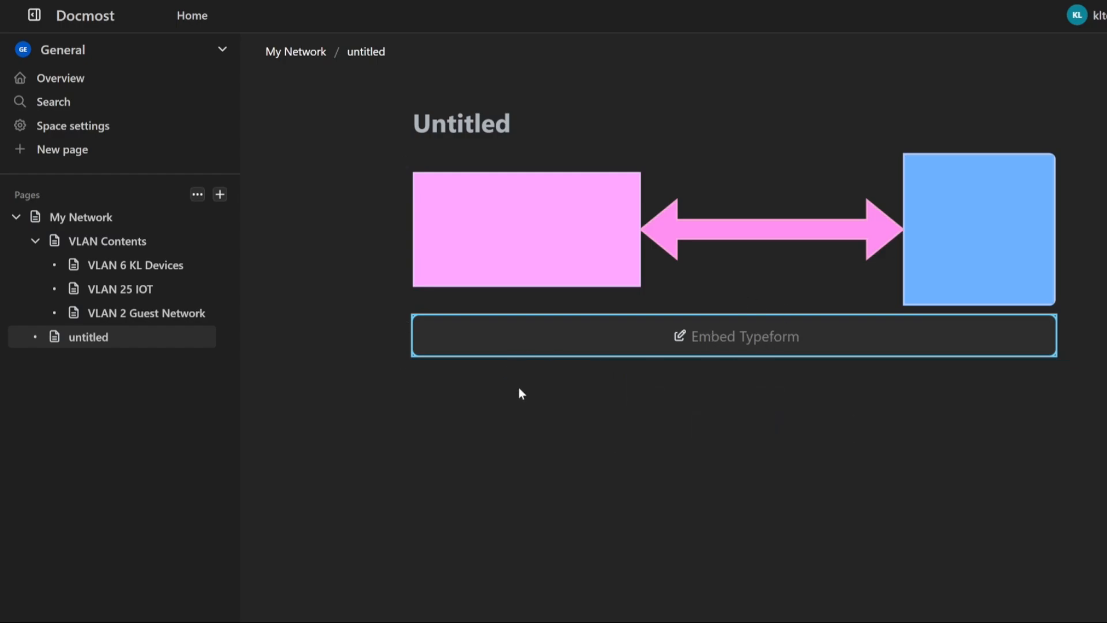
type("/")
left_click(502, 253)
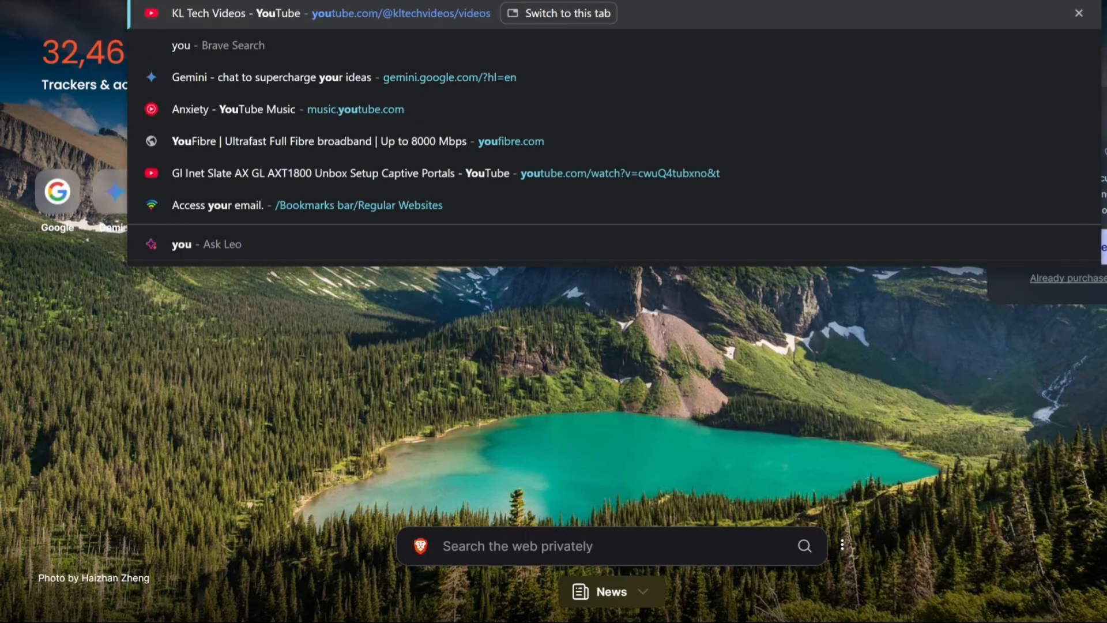
Copy a YouTube video's link, paste it into the embed field and embed it.
key("Return")
left_click(370, 506)
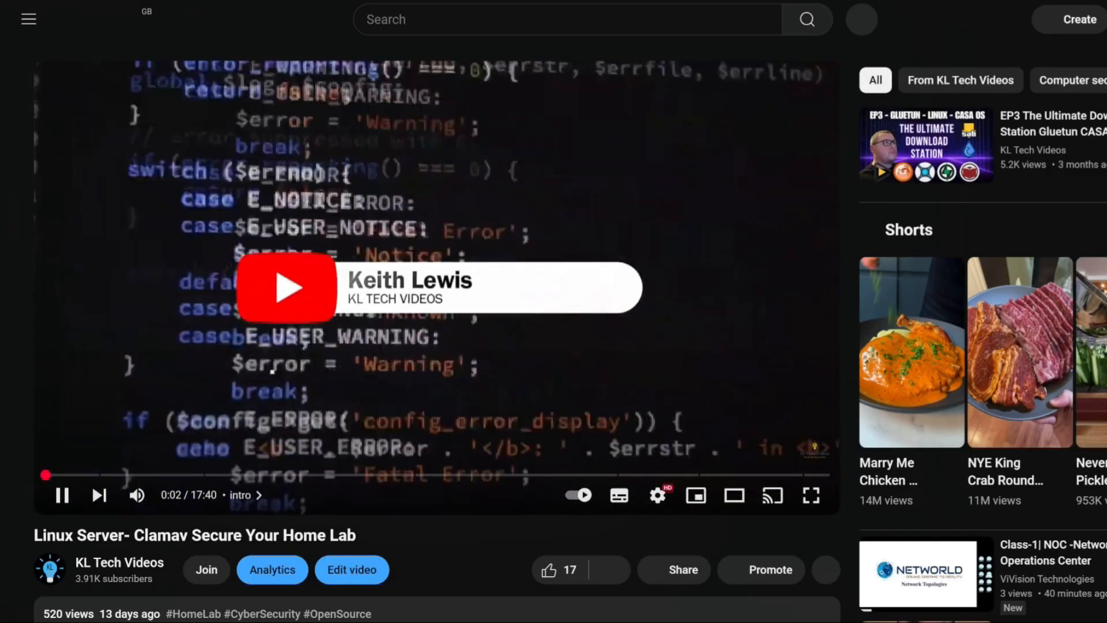
left_click(554, 206)
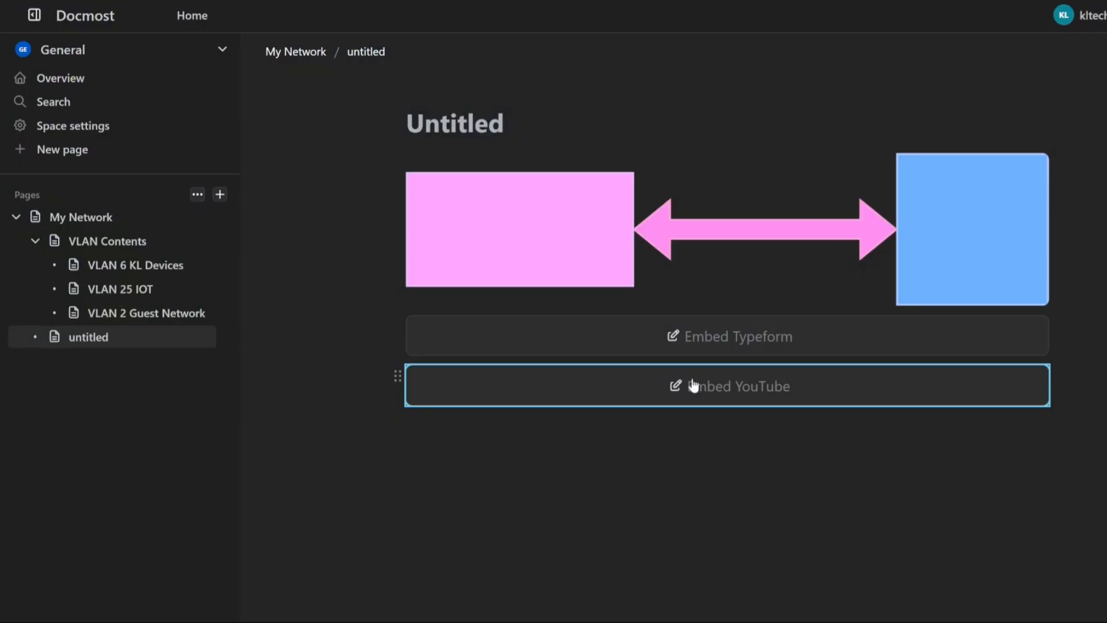
left_click(710, 388)
type("https://www.youtube.com/watch?v=XrNvbdUqeUM&t=1s")
left_click(744, 476)
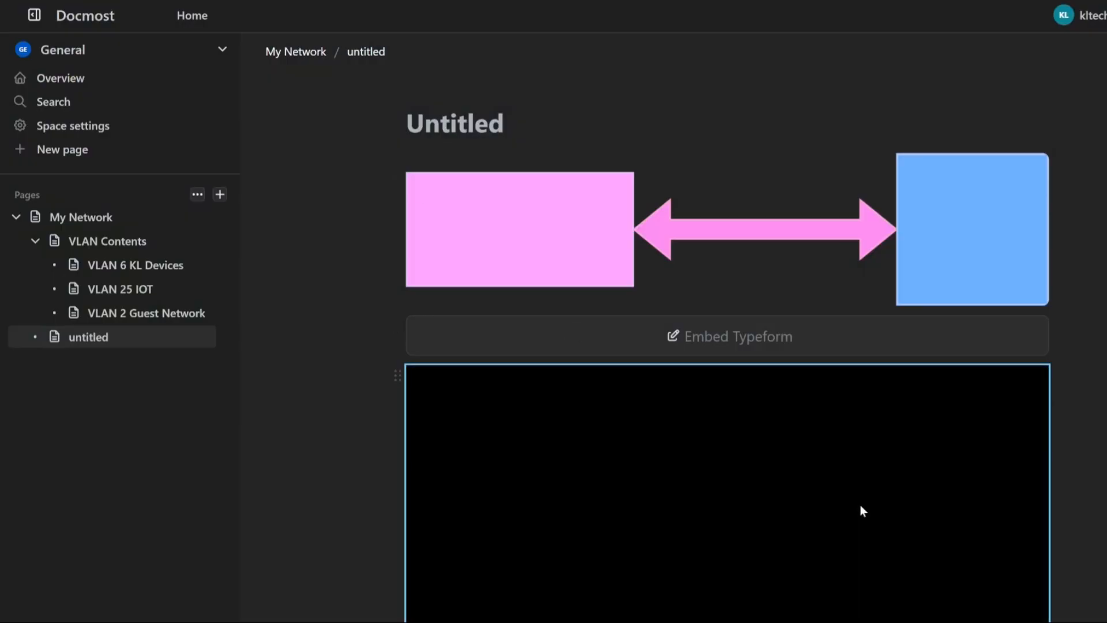
scroll(1071, 412, "down", 4)
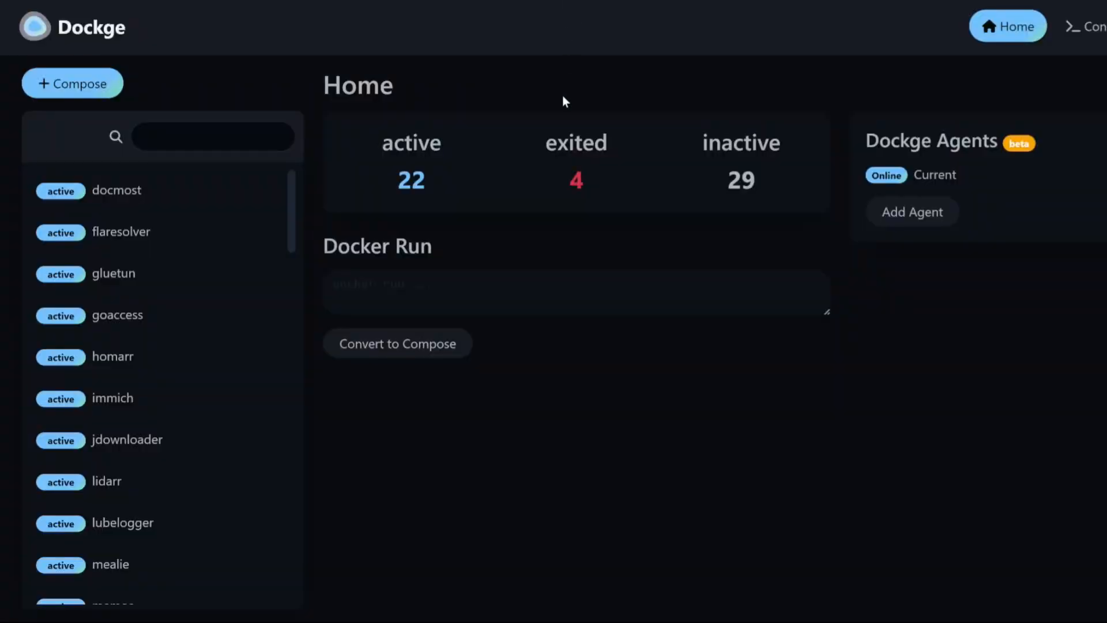
Open the docmost stack in edit mode and select all of its compose.yaml.
left_click(111, 230)
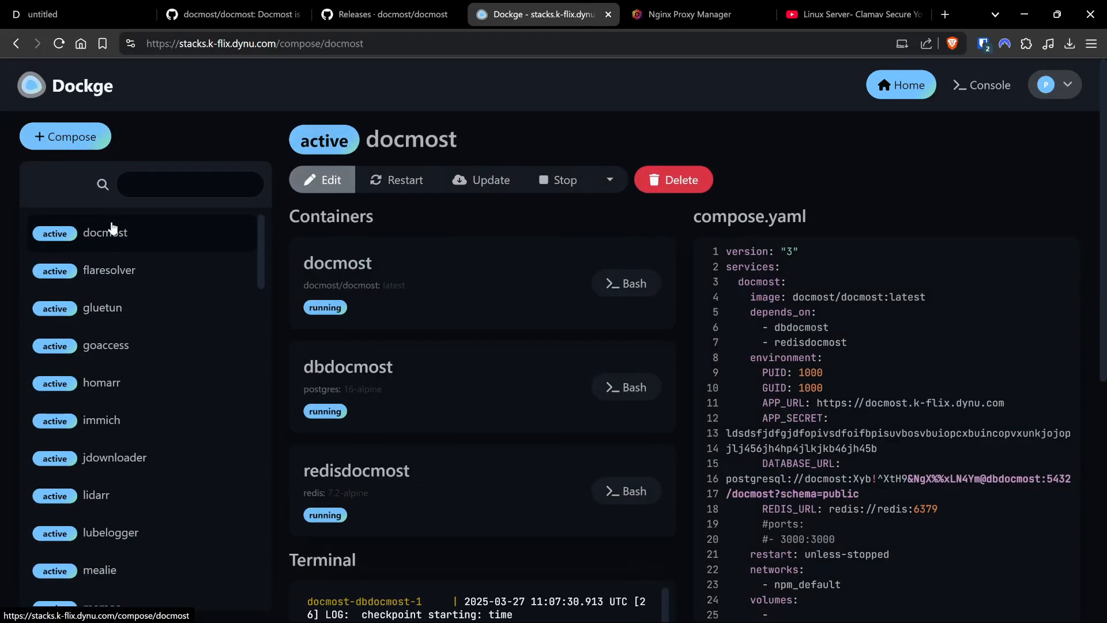
left_click(323, 180)
left_click(874, 336)
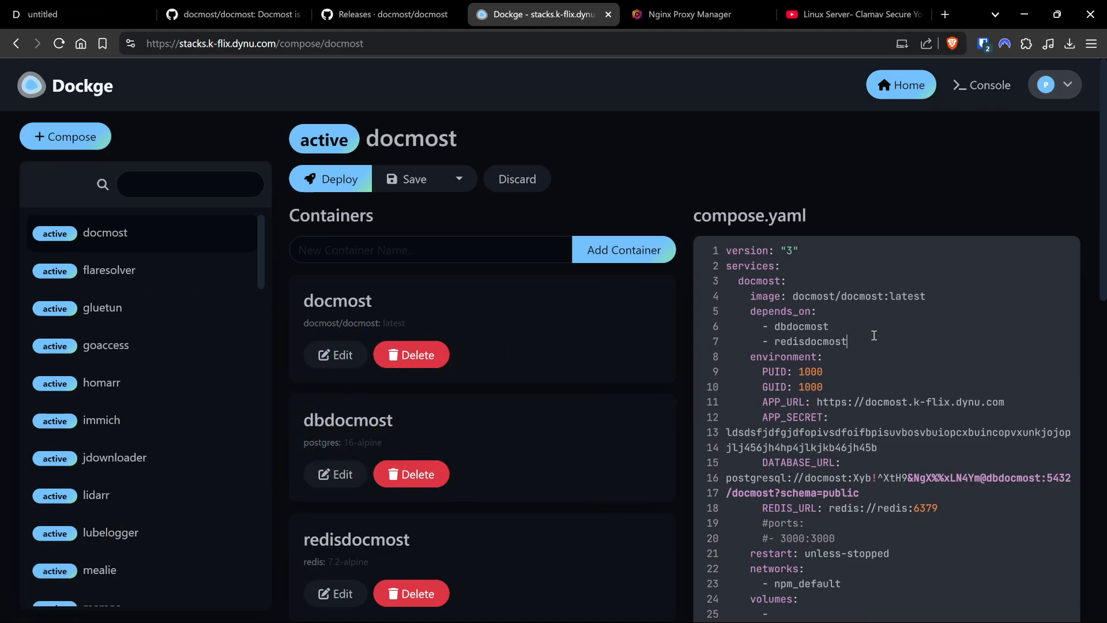
key("ctrl+a")
key("ctrl+c")
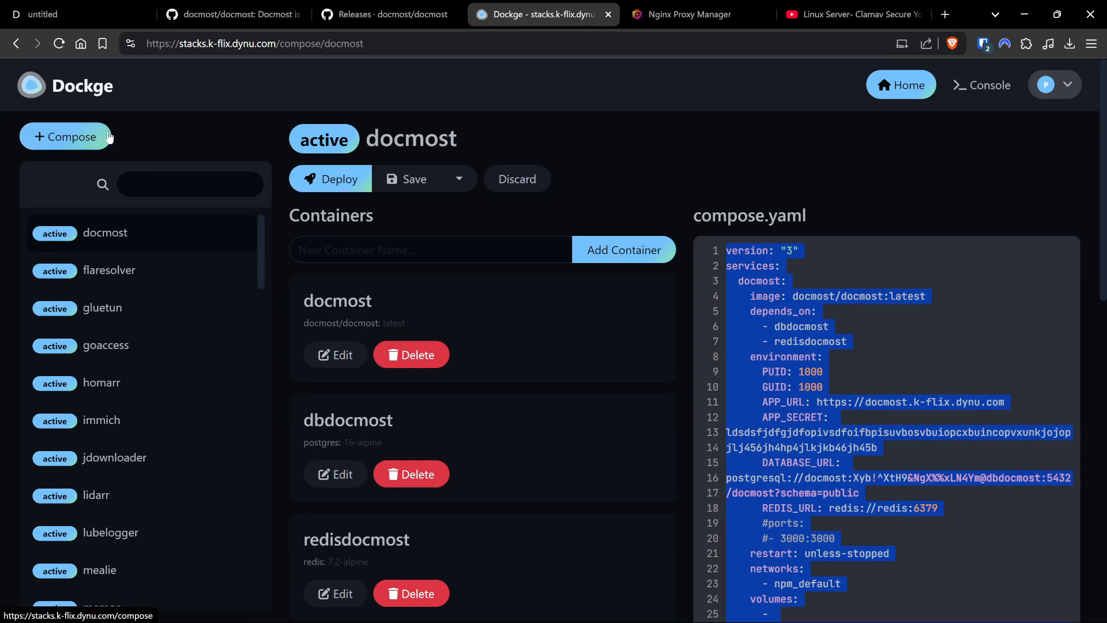
left_click(69, 145)
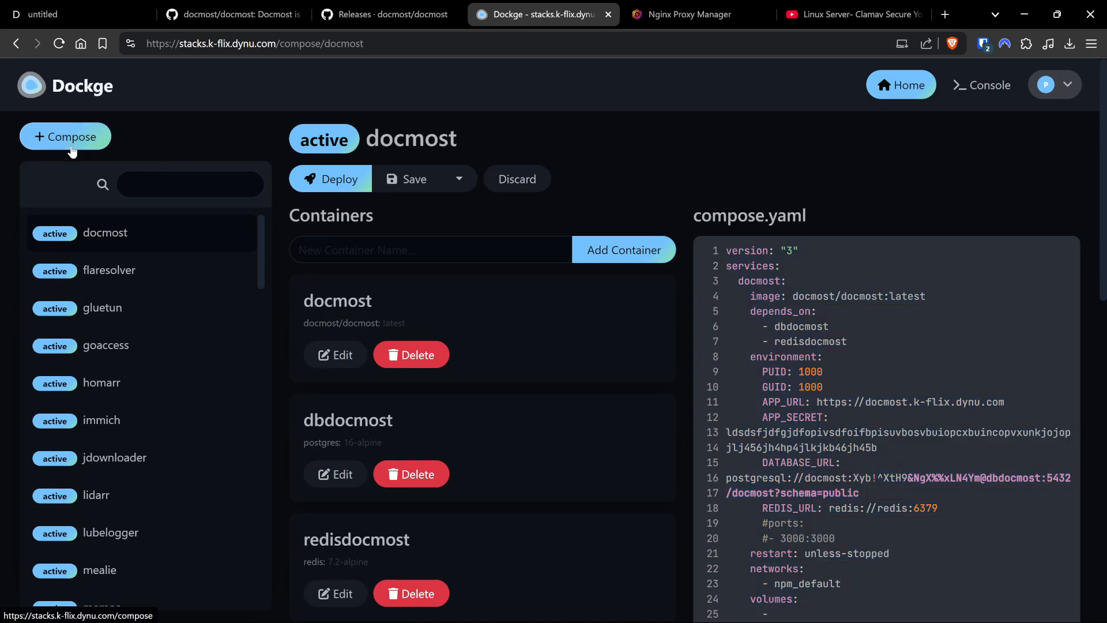
left_click(617, 145)
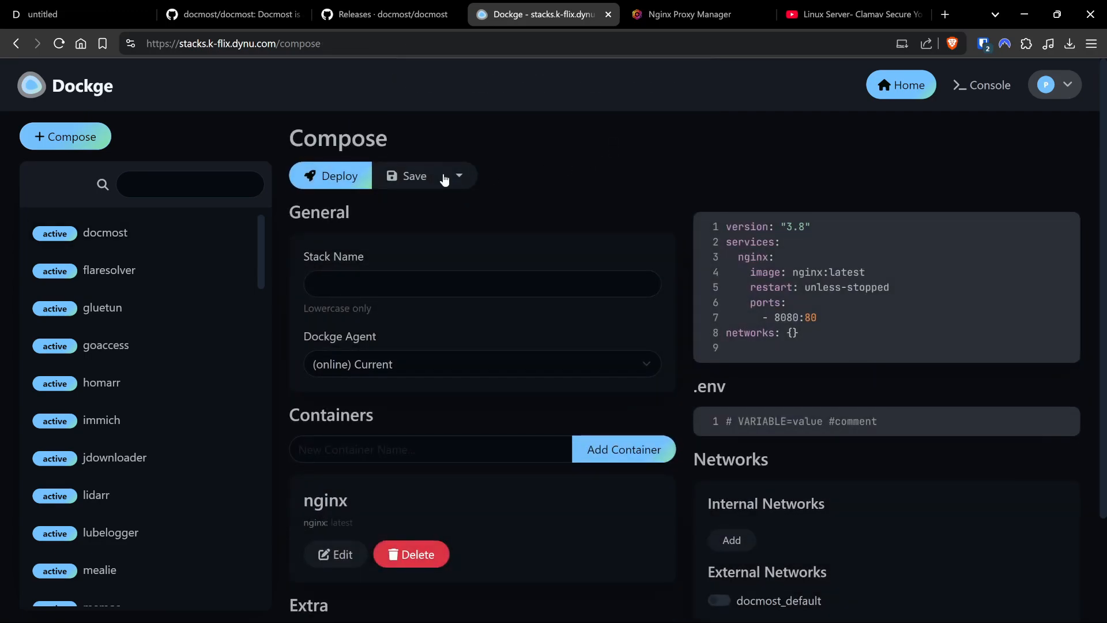
key("ctrl+a")
key("ctrl+v")
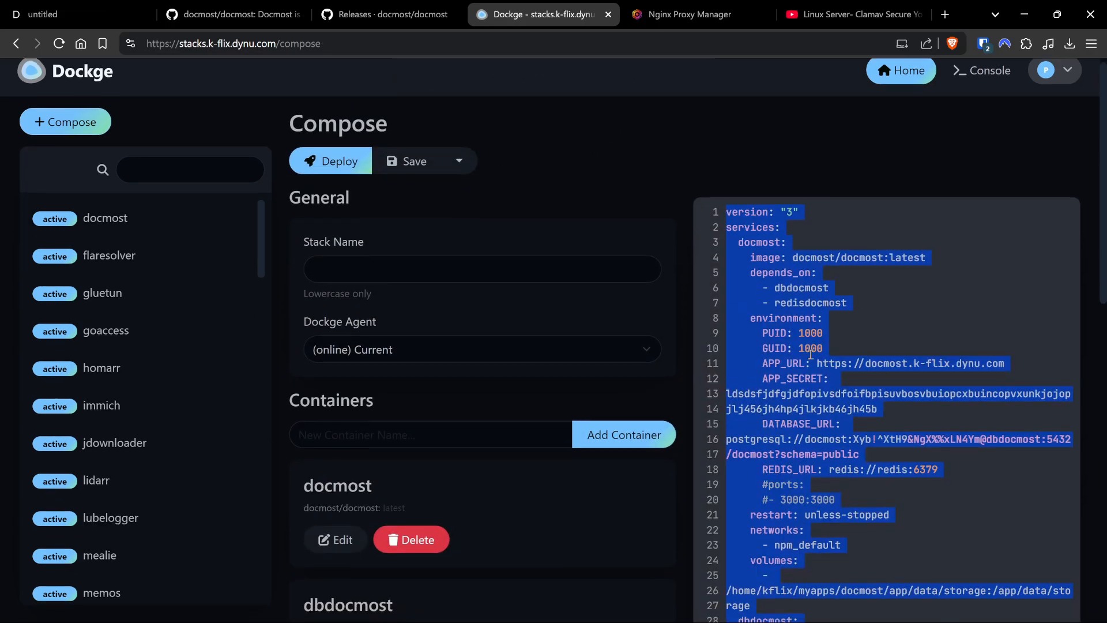
scroll(827, 311, "down", 3)
scroll(826, 311, "up", 3)
scroll(827, 312, "down", 5)
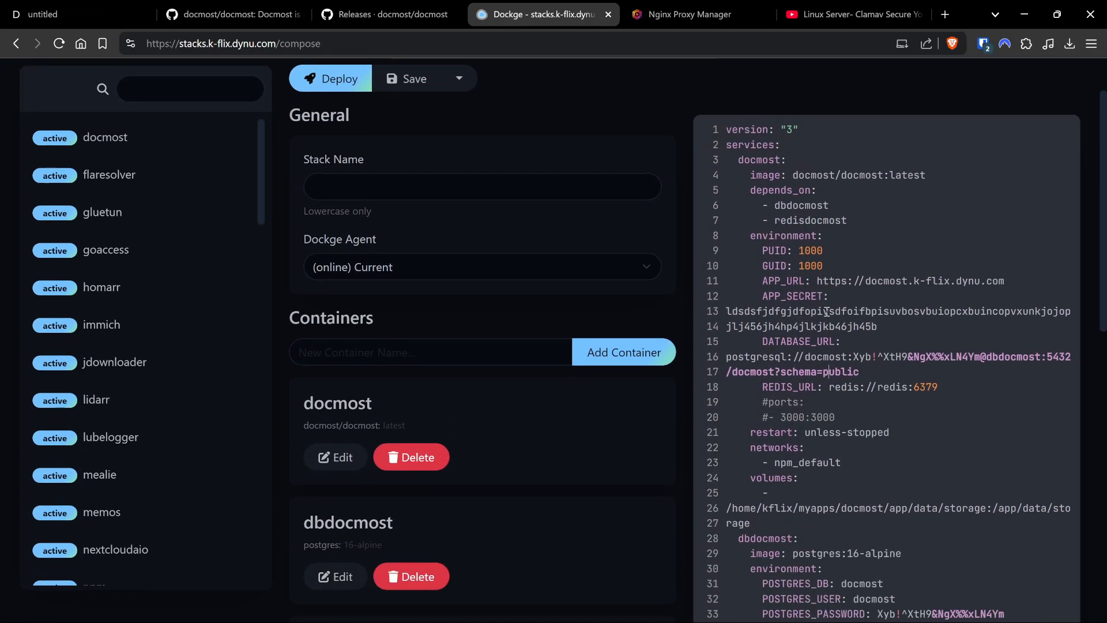
scroll(827, 312, "up", 5)
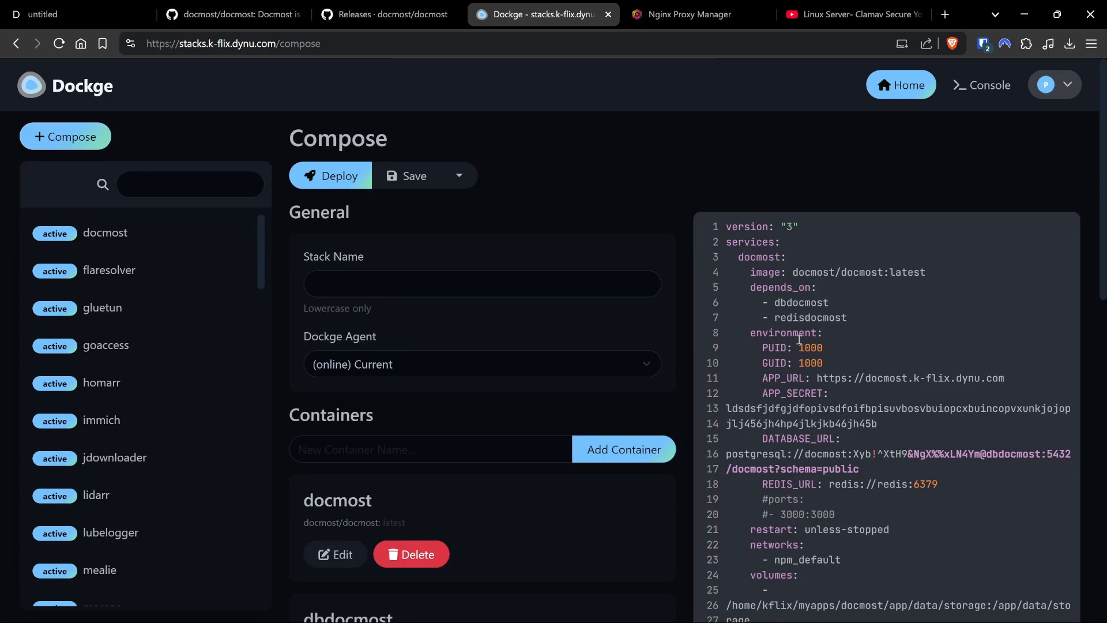
double_click(868, 407)
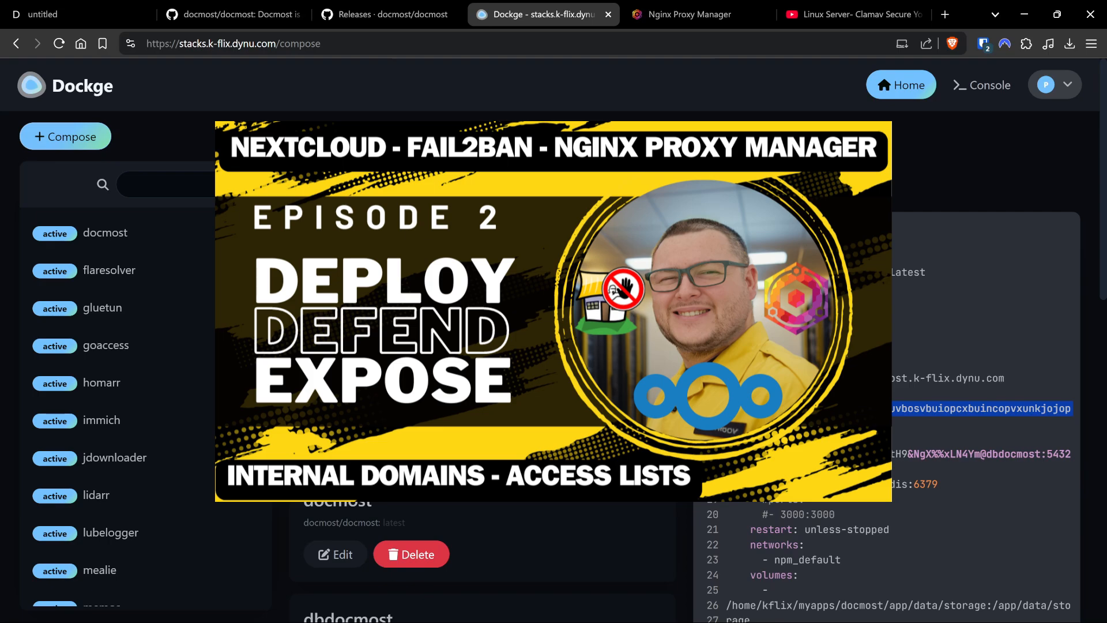
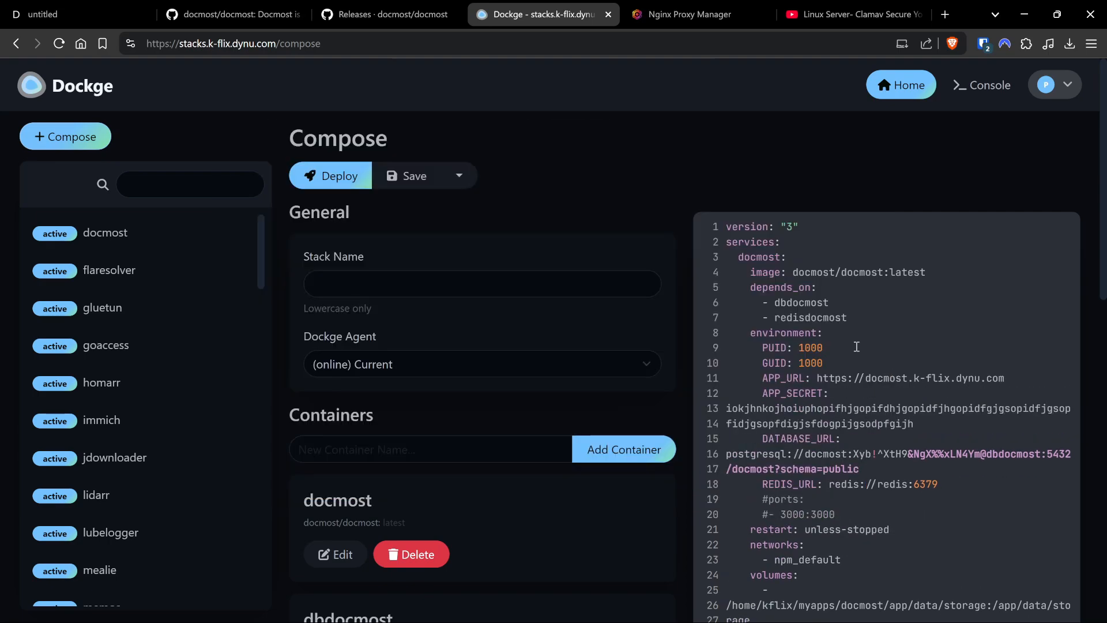
Replace APP_SECRET with a new random string, then highlight the APP_URL and PUID/GUID settings.
triple_click(874, 381)
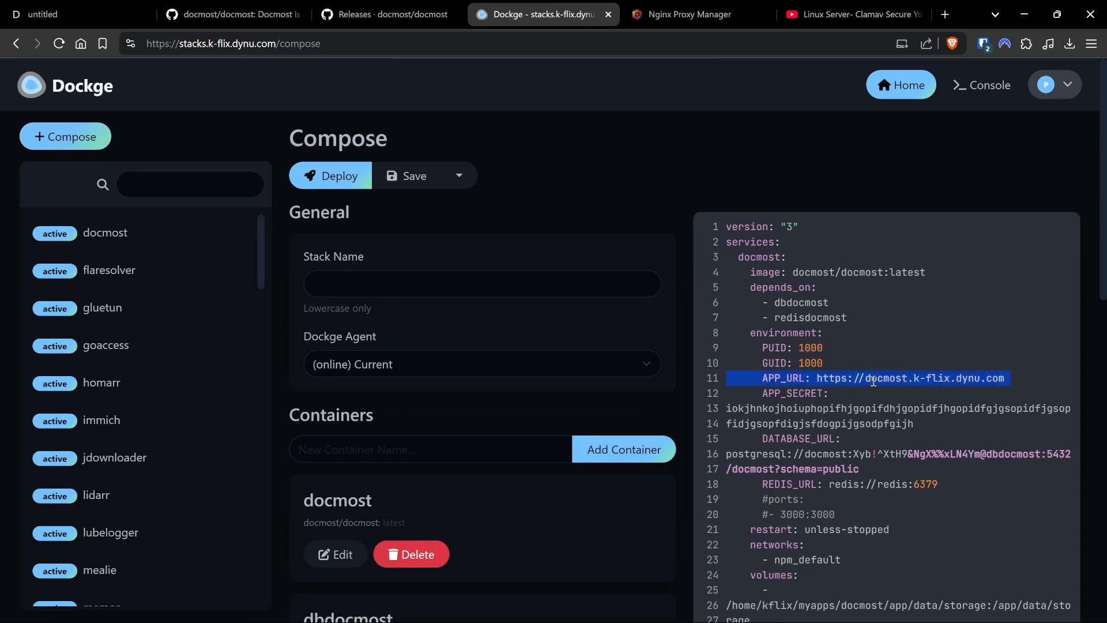
left_click_drag(1008, 379, 816, 378)
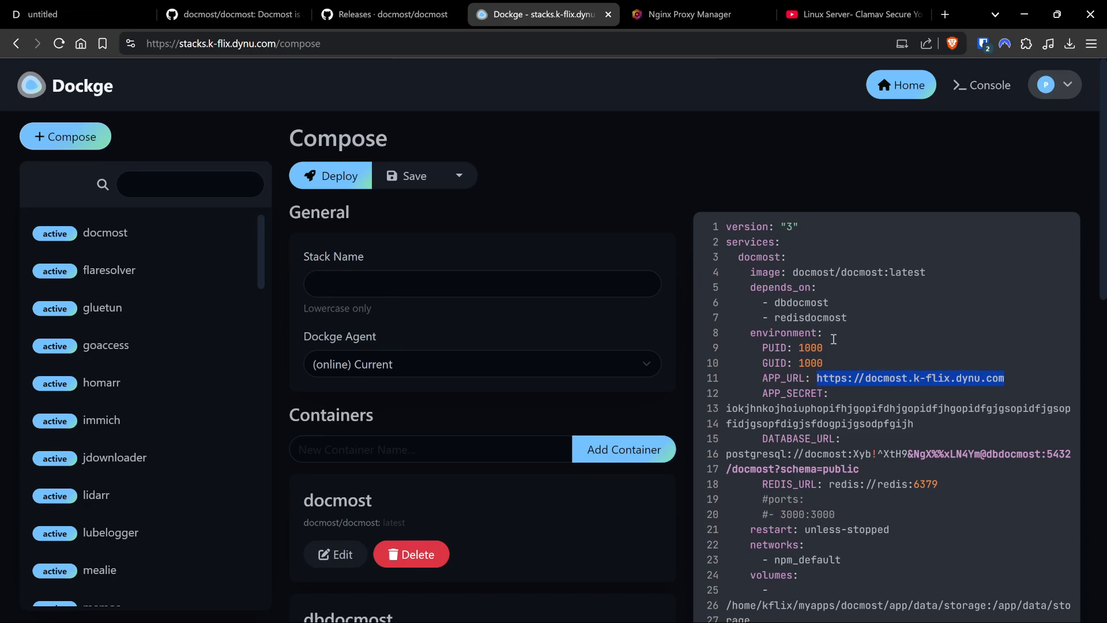
left_click_drag(764, 346, 822, 361)
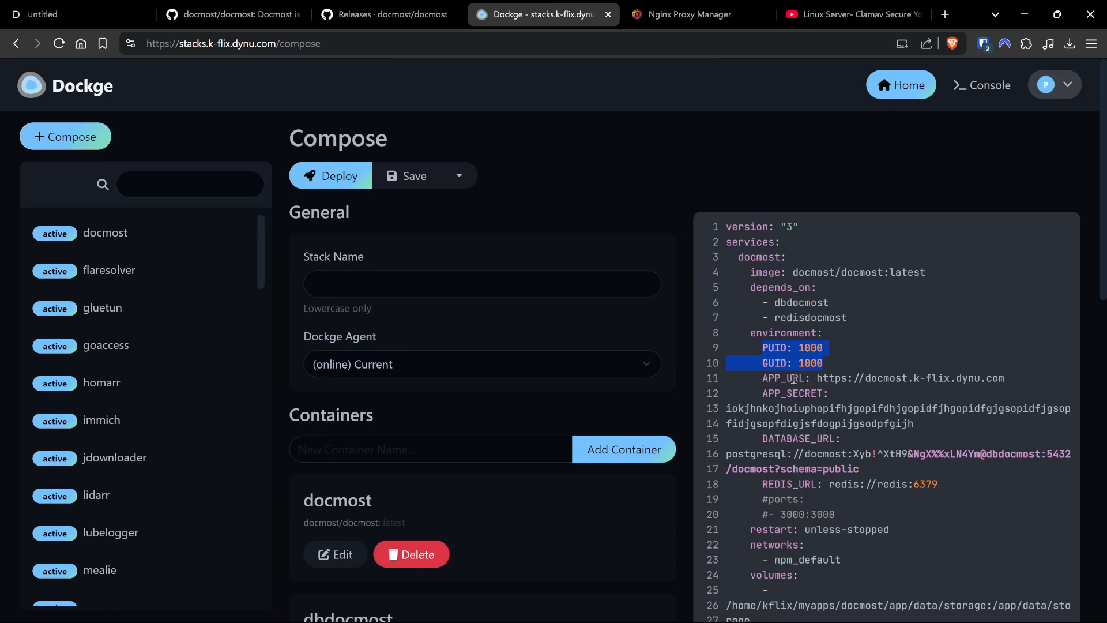
left_click(800, 309)
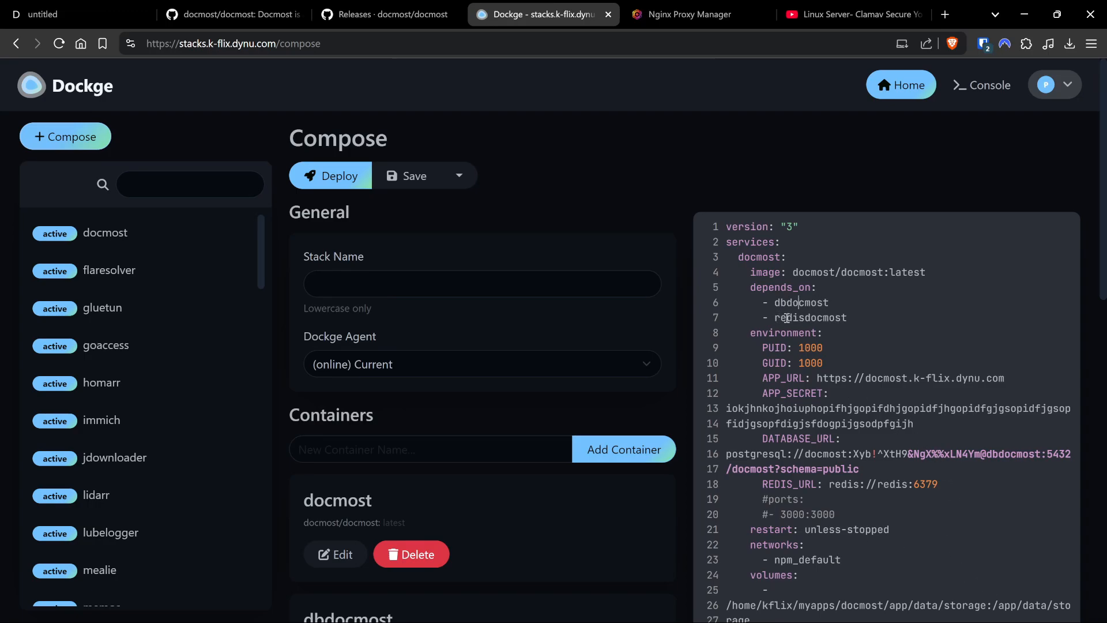
Scroll through the docmostkltechvideos compose.yaml to review its services and settings.
scroll(802, 348, "down", 5)
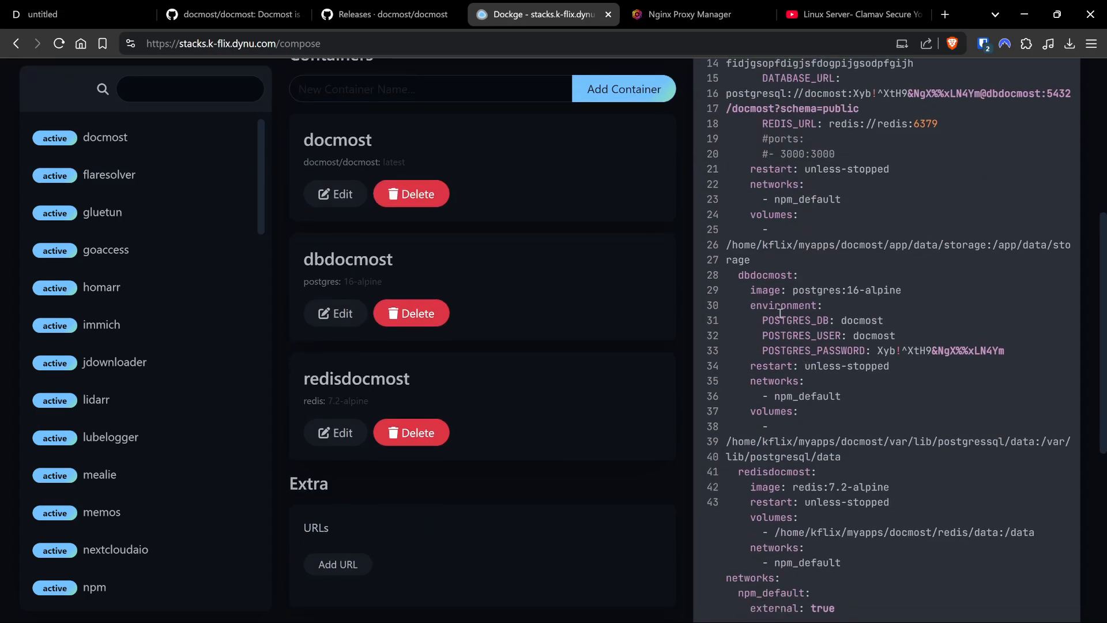
scroll(778, 416, "down", 1)
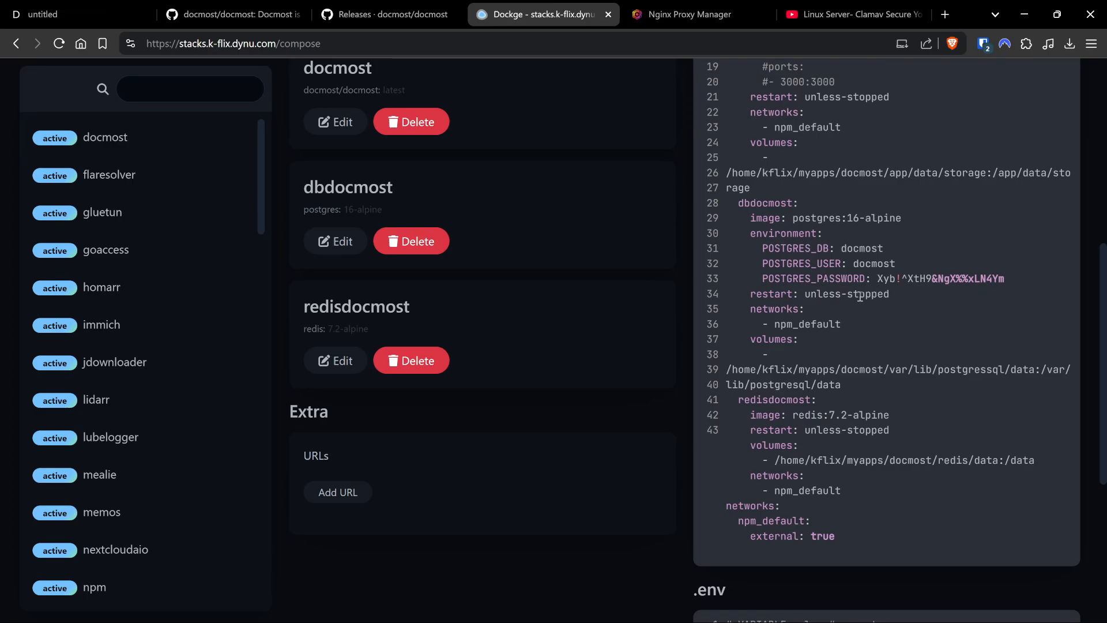
scroll(842, 281, "up", 4)
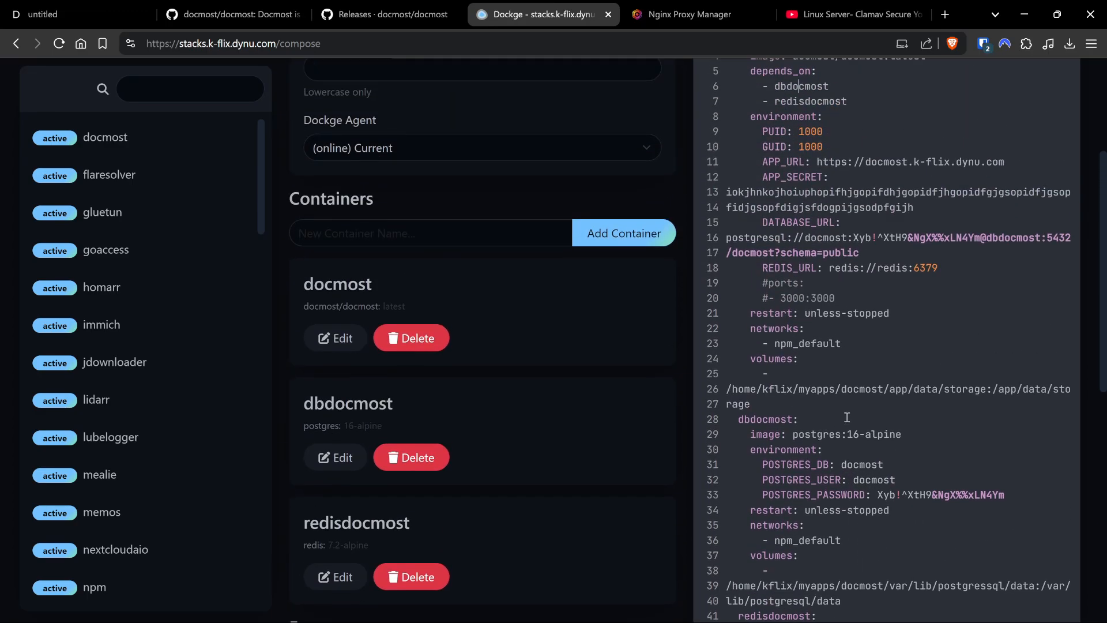
scroll(847, 417, "up", 1)
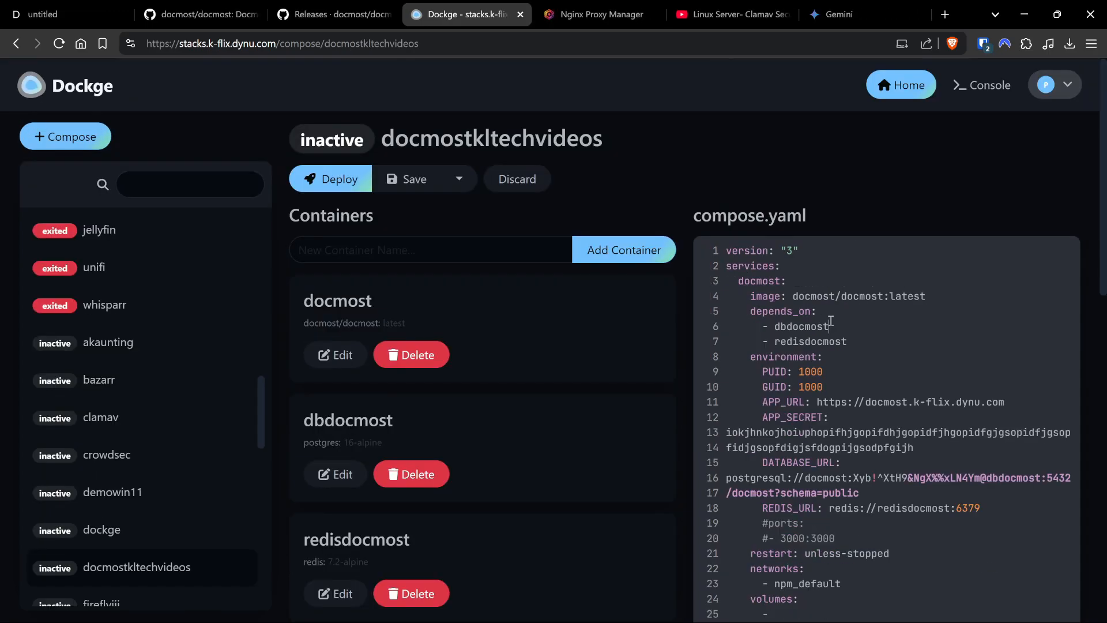
scroll(832, 433, "down", 1)
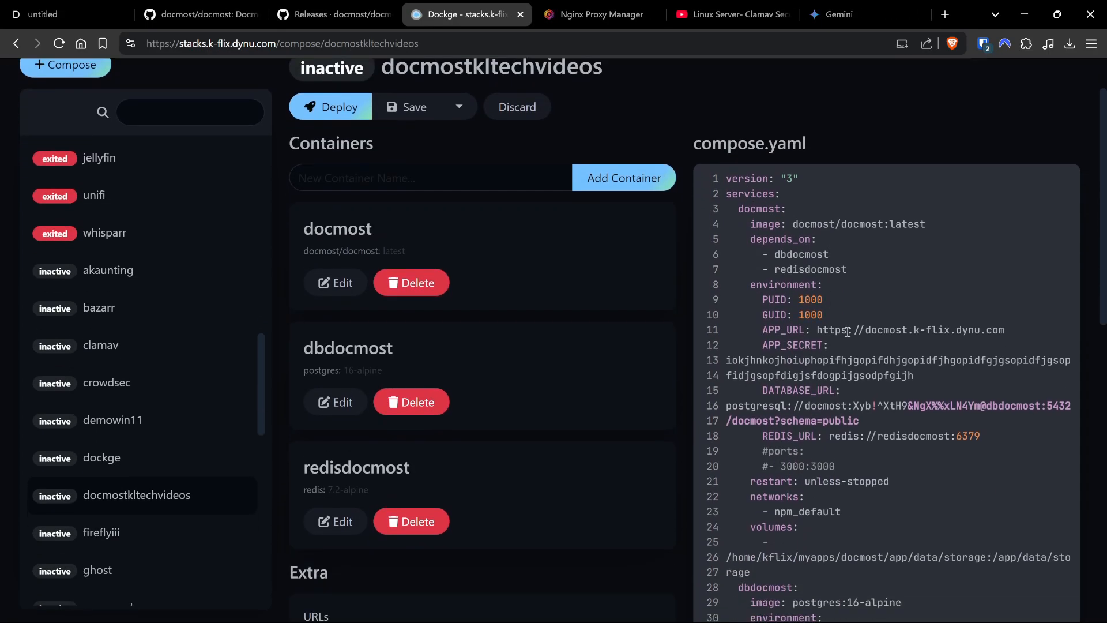
Delete the npm_default networks blocks from the docmost and database services and the file's end.
double_click(909, 434)
left_click(918, 438)
left_click_drag(853, 513, 725, 497)
key("BackSpace")
key("BackSpace")
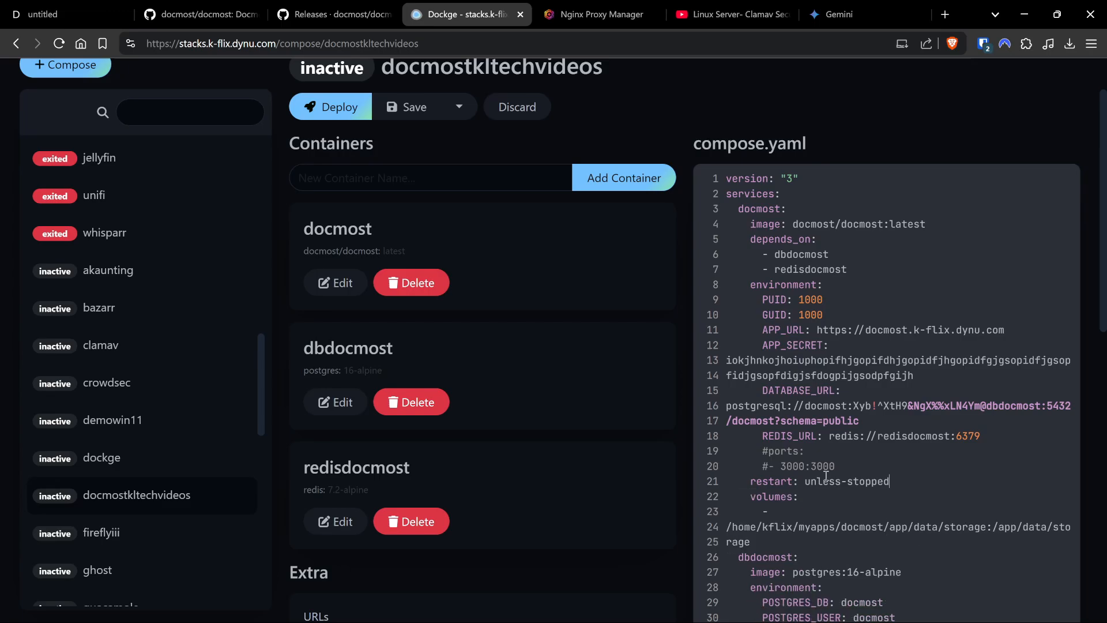
scroll(836, 379, "down", 5)
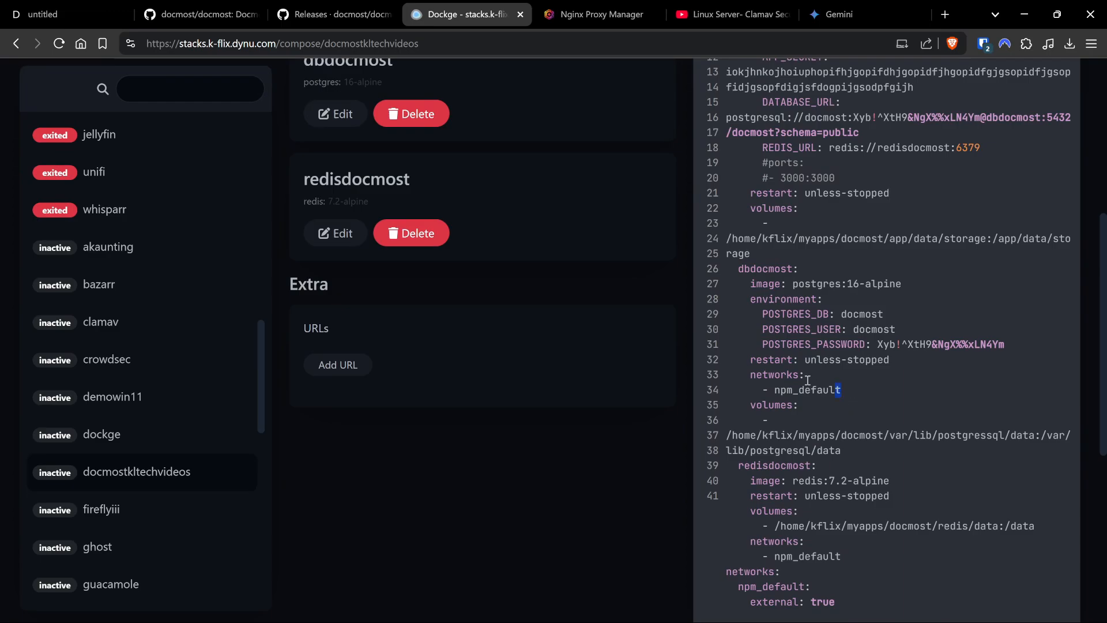
left_click_drag(841, 390, 694, 369)
key("BackSpace")
key("BackSpace")
scroll(853, 418, "down", 2)
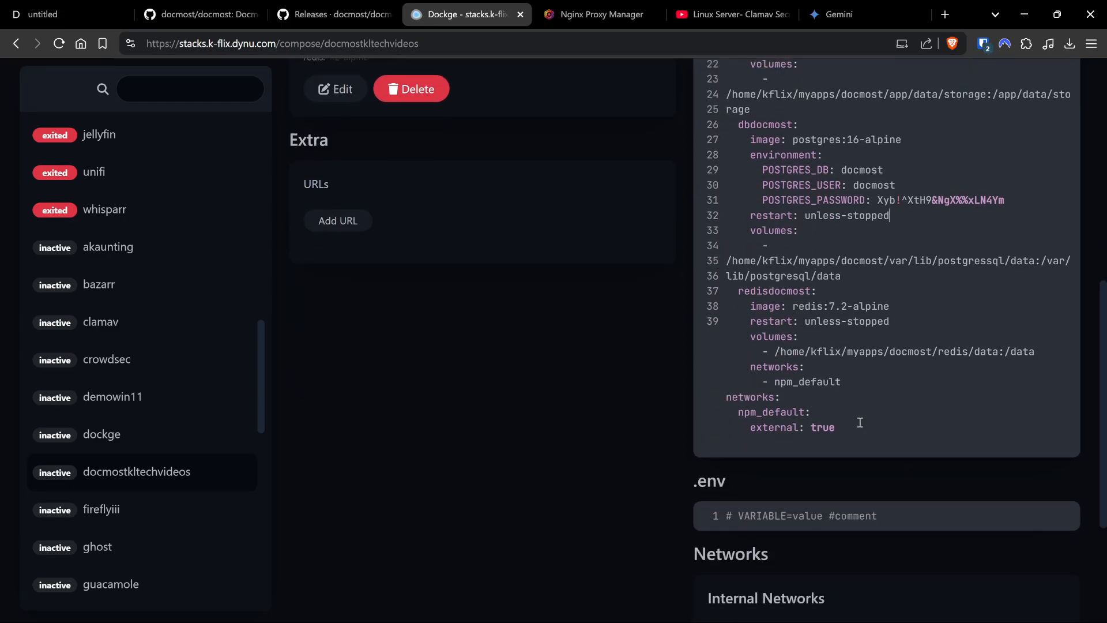
left_click_drag(859, 419, 683, 369)
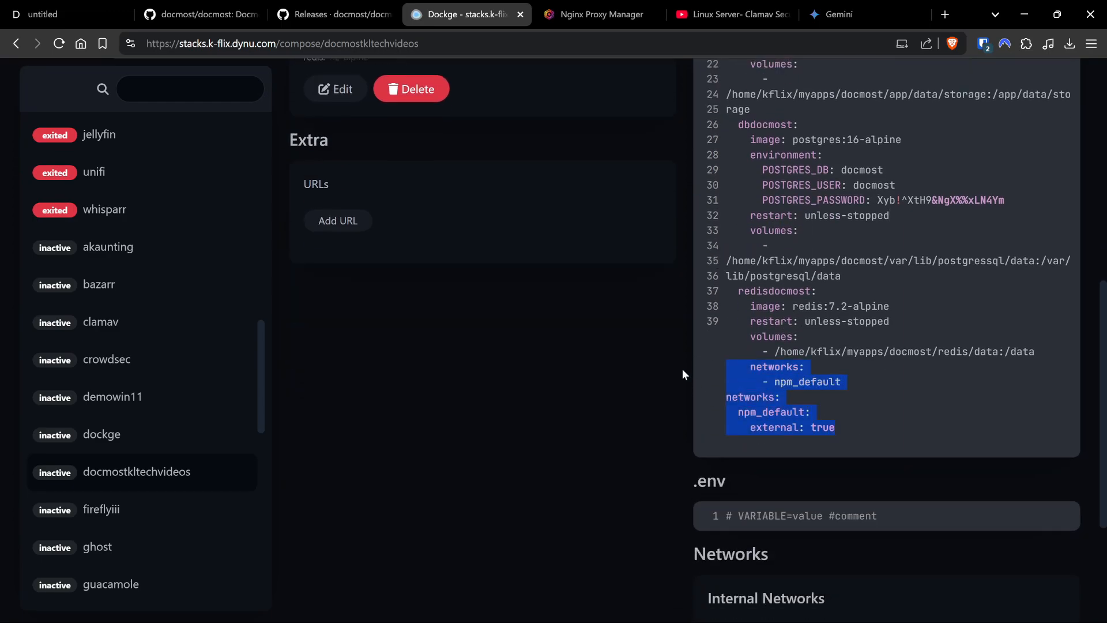
key("BackSpace")
key("BackSpace")
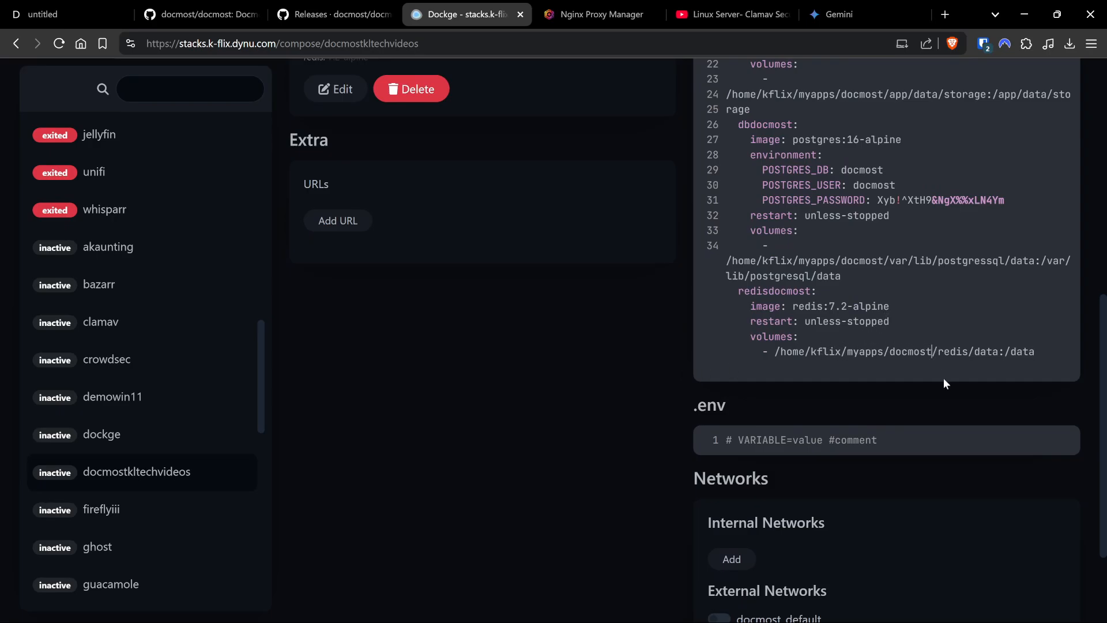
Change the volume path folders from docmost to docmostkltechvideos.
type("kltechvideos")
double_click(944, 374)
scroll(809, 357, "up", 3)
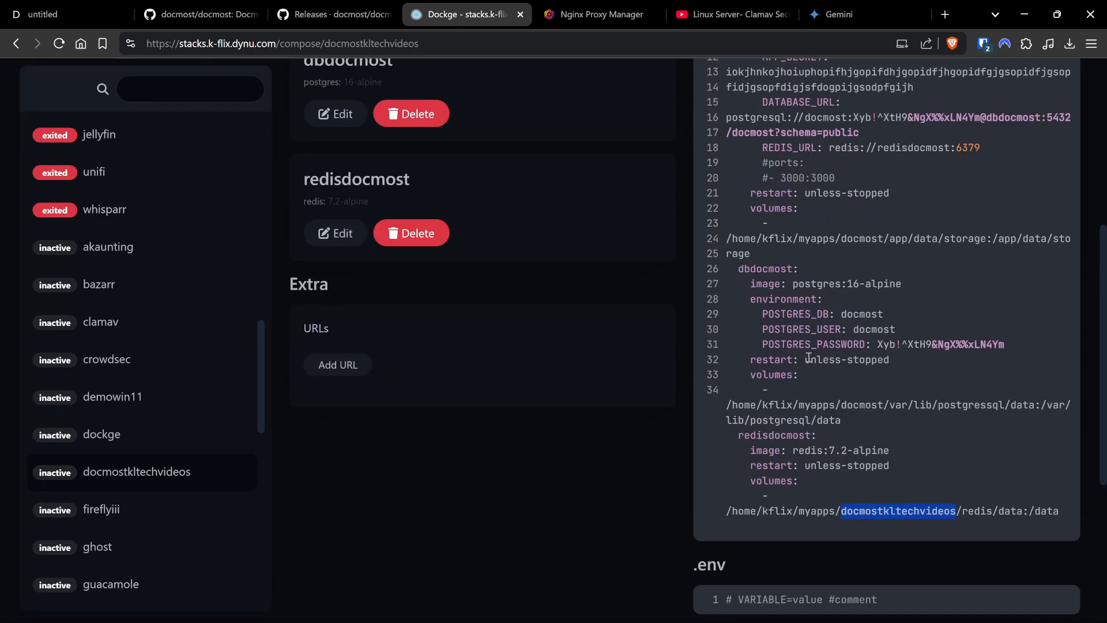
scroll(863, 453, "up", 3)
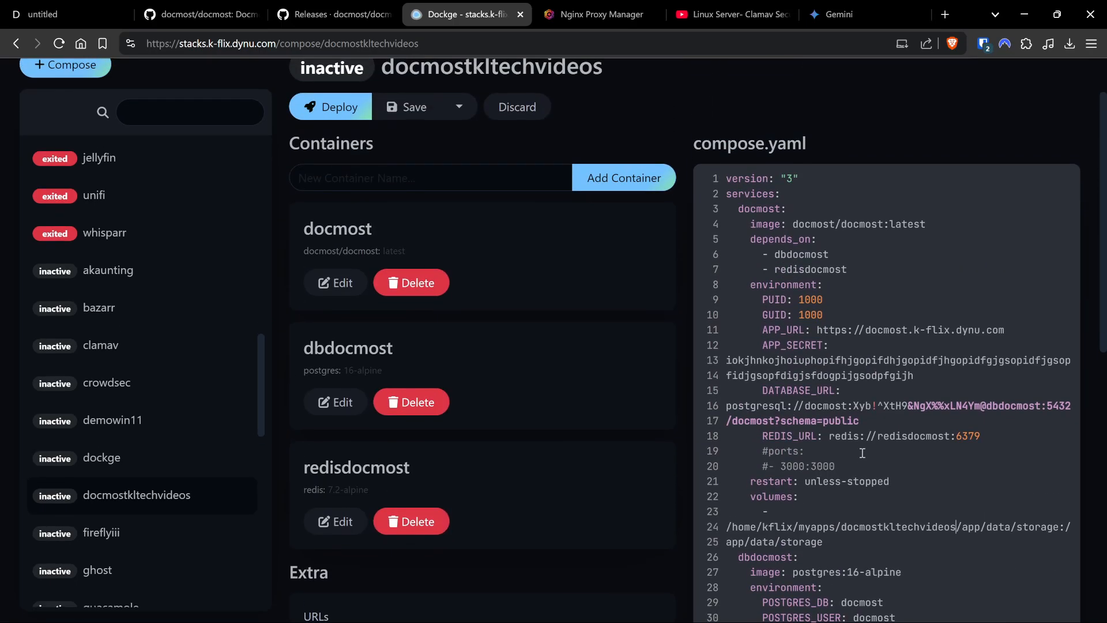
Uncomment the docmost ports mapping 3000:3000 and review the APP_URL and APP_SECRET lines.
left_click(764, 451)
key("Delete")
key("Delete")
triple_click(868, 329)
triple_click(813, 360)
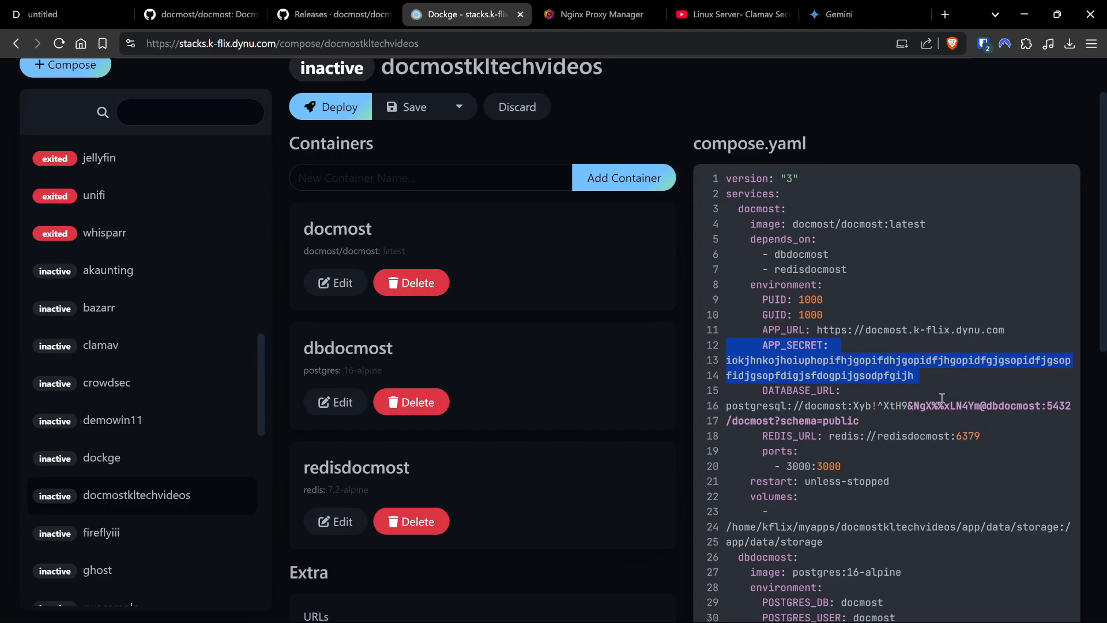
Check that POSTGRES_PASSWORD matches the database password inside DATABASE_URL.
scroll(935, 410, "down", 3)
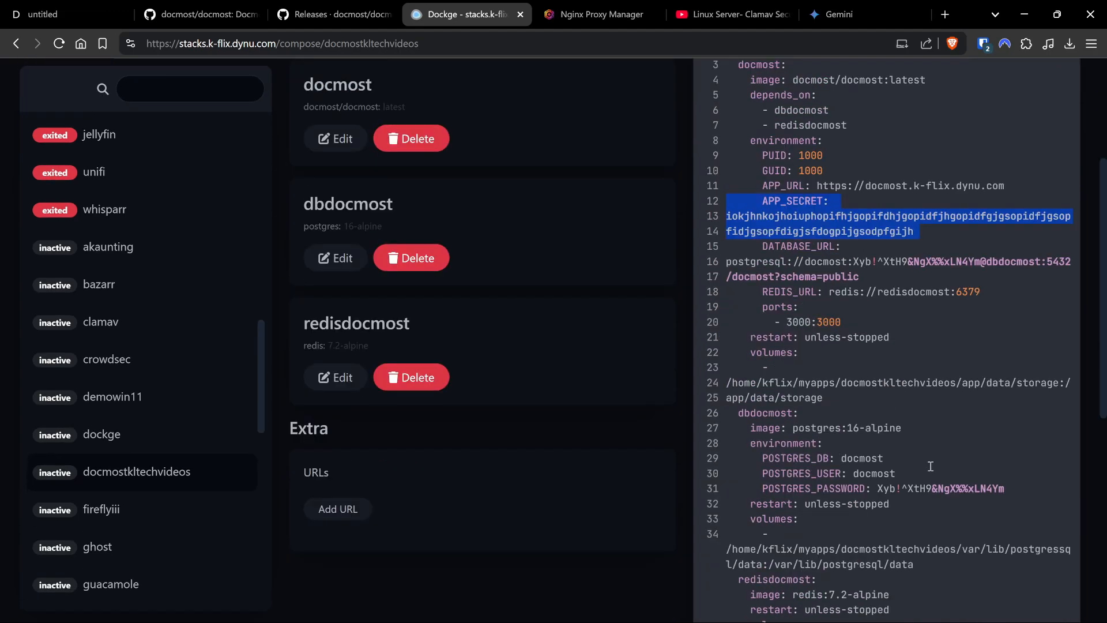
triple_click(949, 489)
left_click(909, 495)
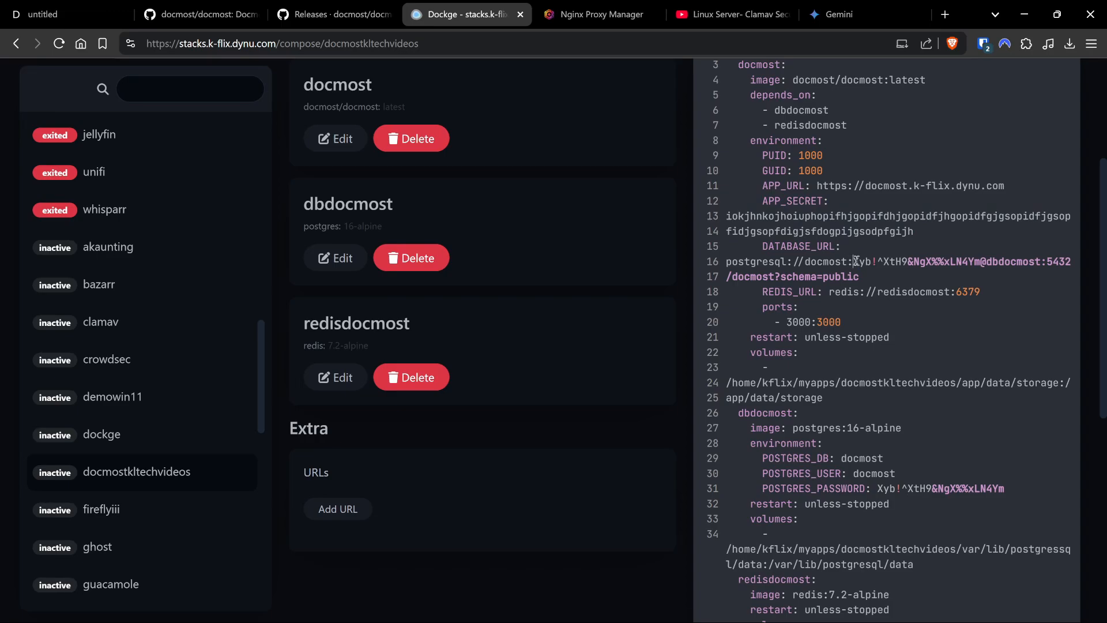
left_click_drag(853, 262, 982, 262)
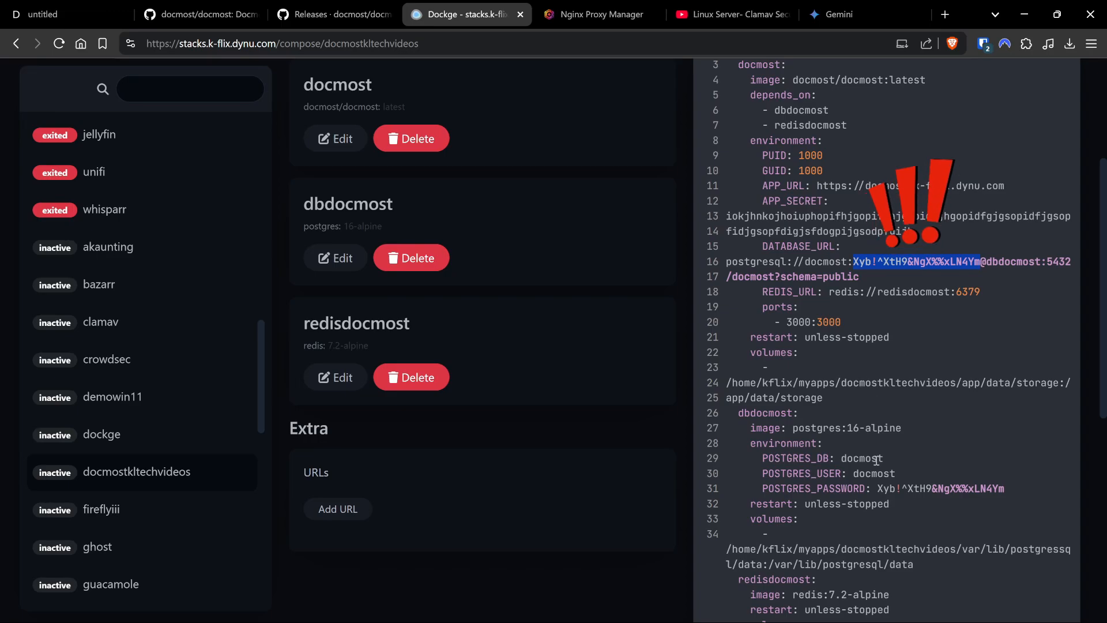
left_click(925, 490)
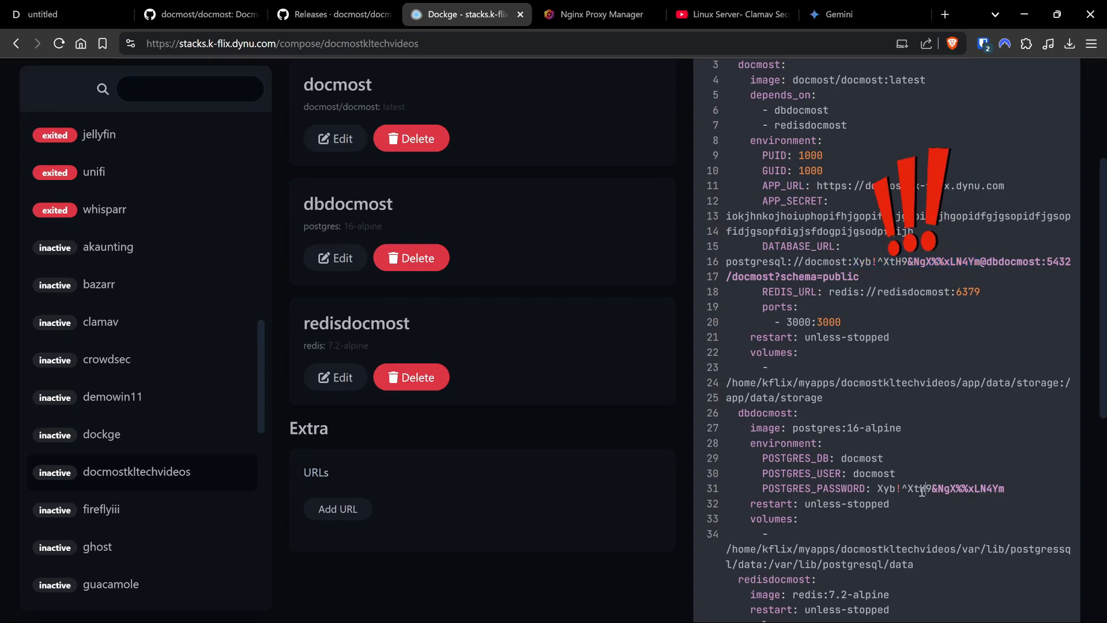
scroll(917, 493, "down", 3)
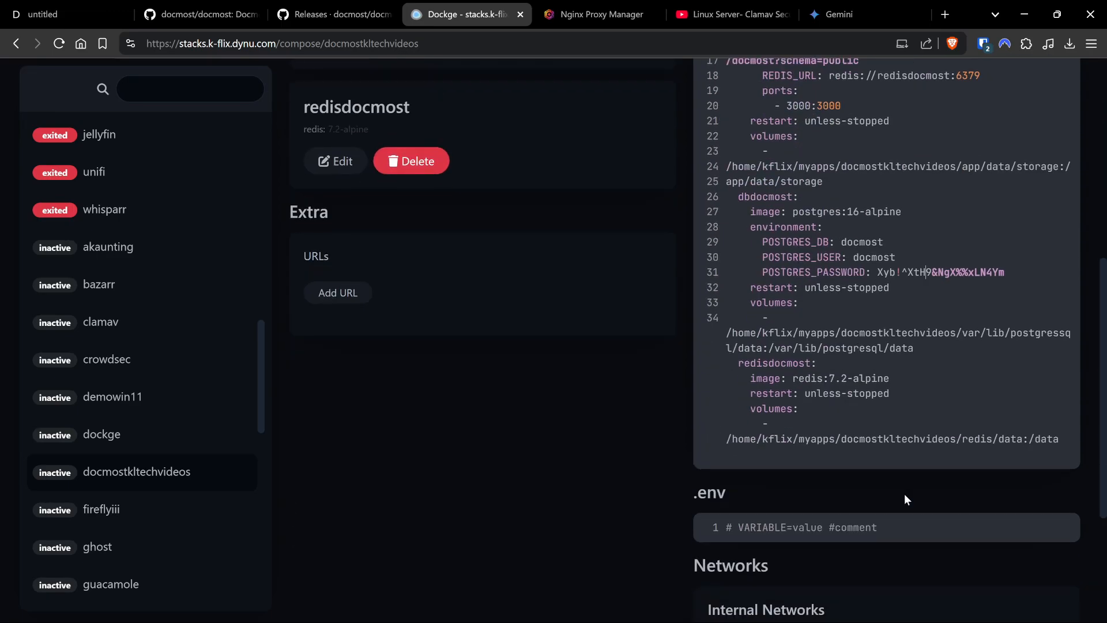
scroll(888, 441, "up", 5)
scroll(888, 440, "up", 2)
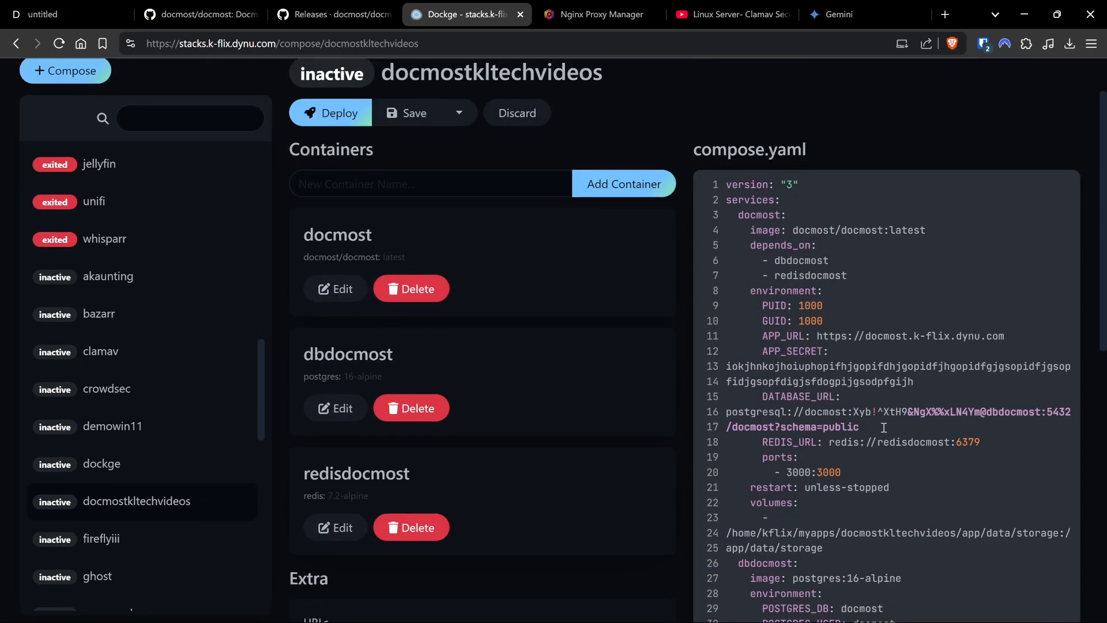
Save the docmostkltechvideos compose file and start the stack.
left_click(413, 181)
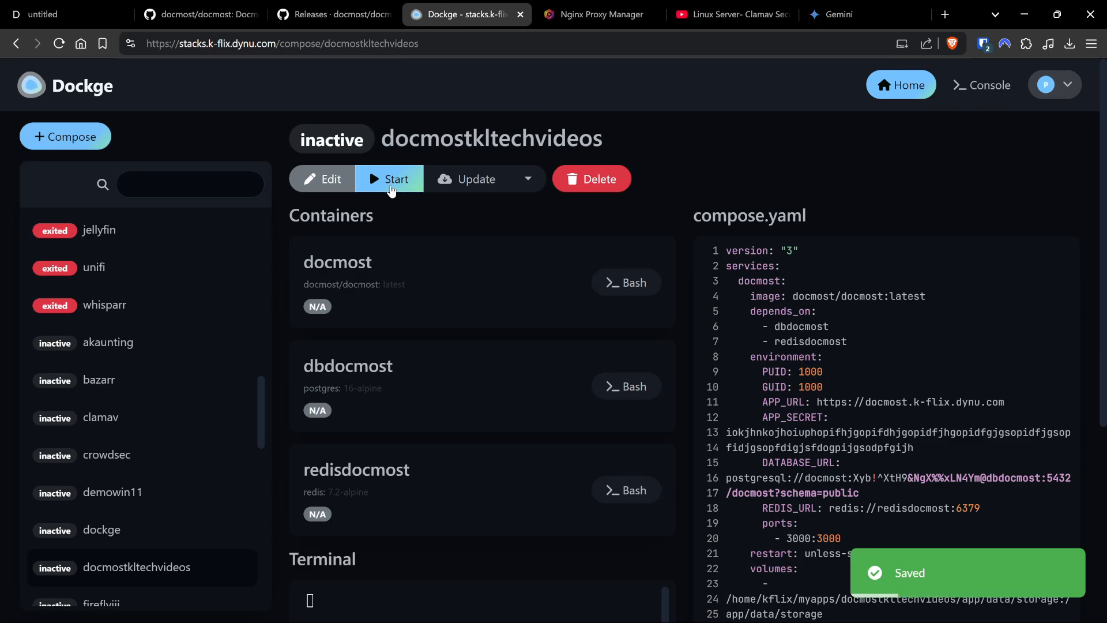
left_click(391, 190)
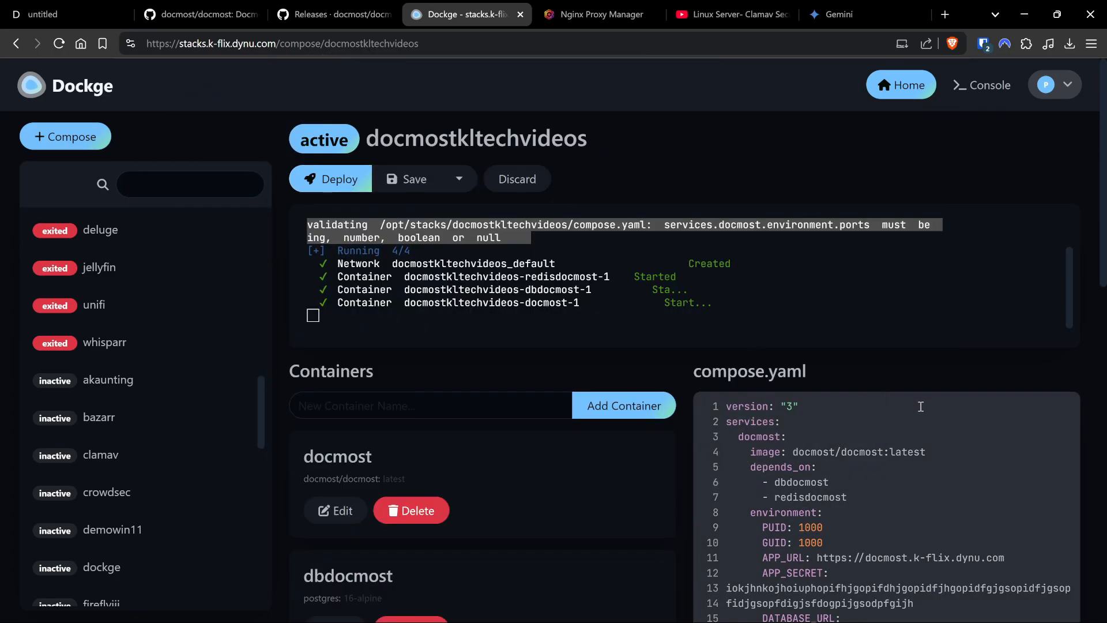
scroll(925, 411, "down", 3)
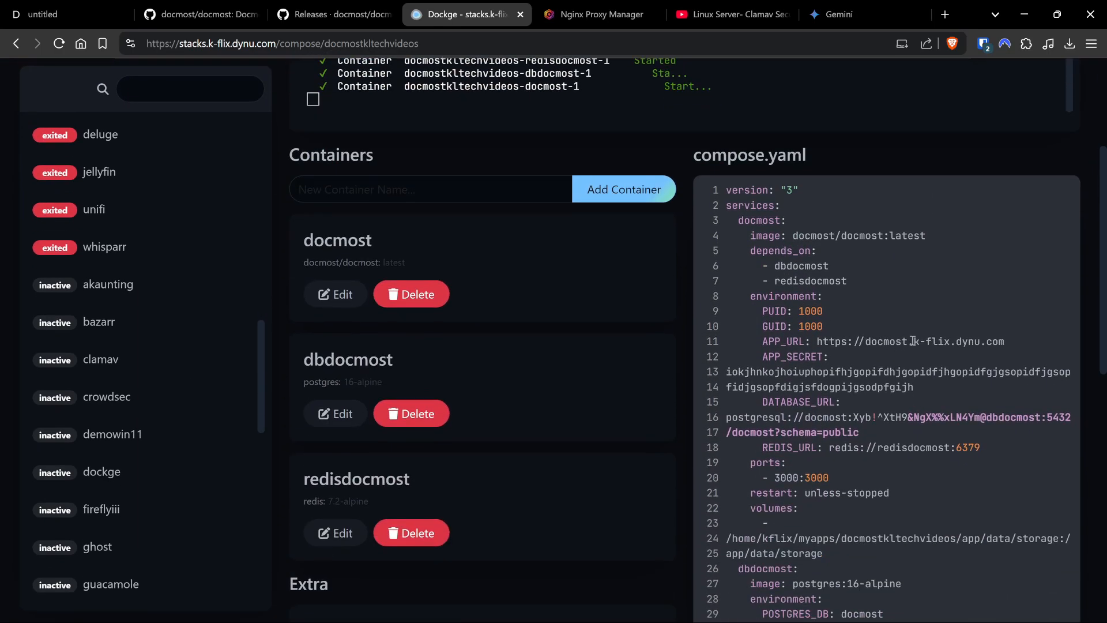
left_click(908, 341)
type("kltechvideos")
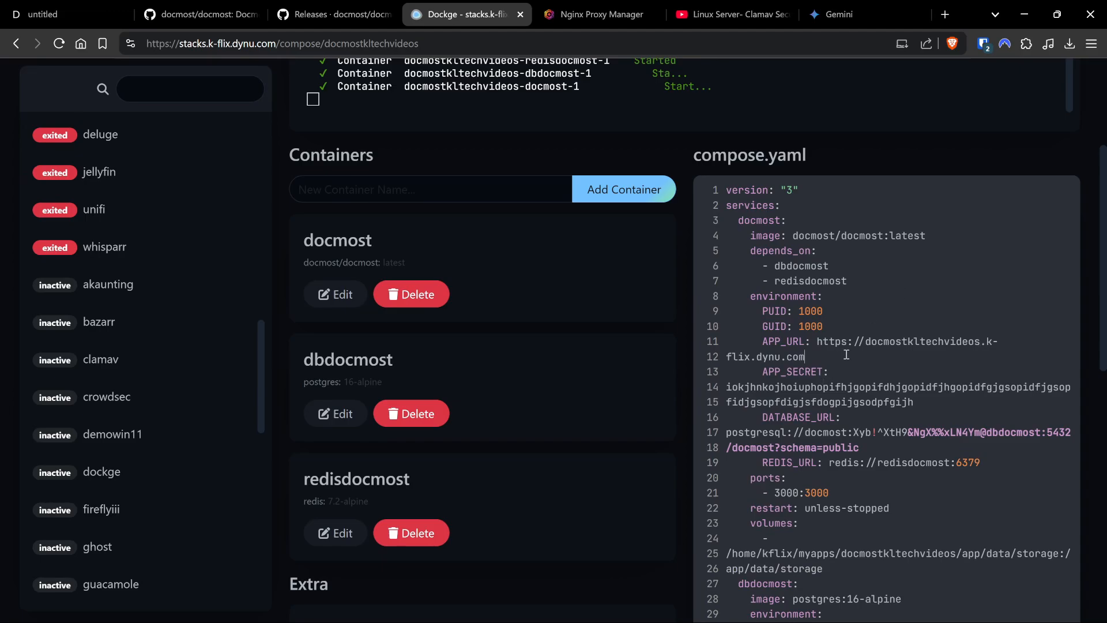
left_click(869, 341, "shift")
key("ctrl+c")
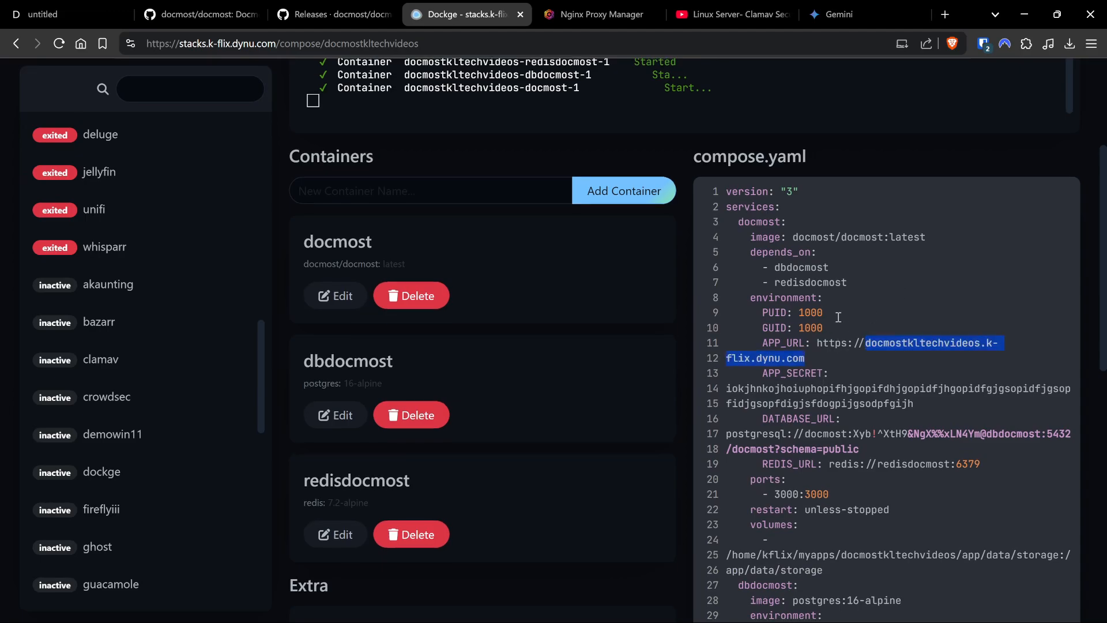
scroll(839, 317, "up", 4)
left_click(337, 181)
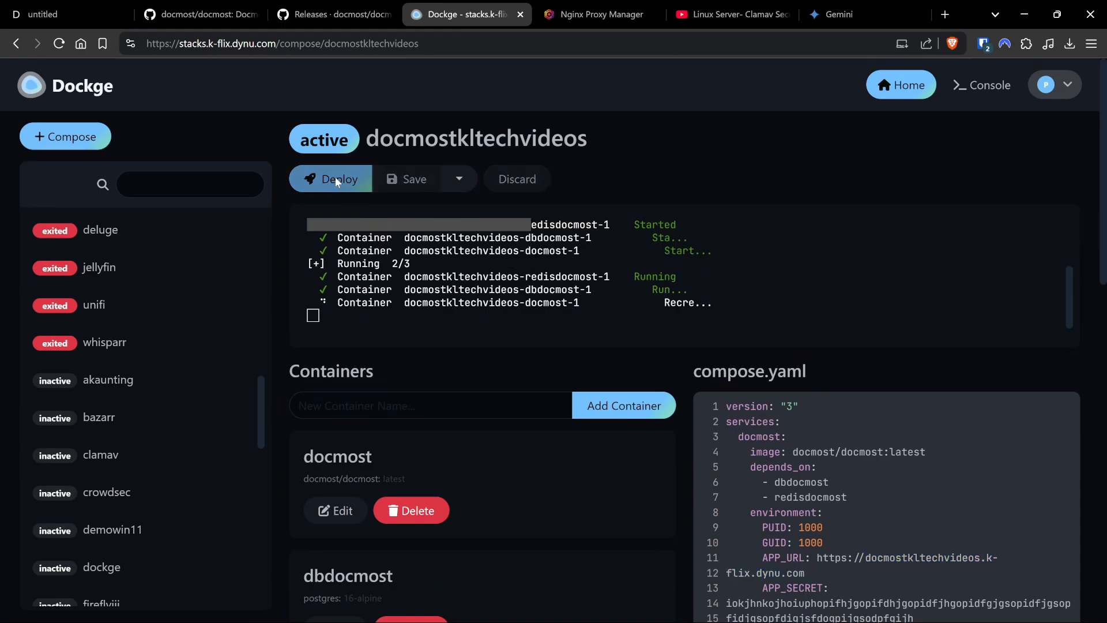
Add host docmostkltechvideos.k-flix.dynu.com forwarding to 192.168.1.2:3000 with Block Common Exploits and Websockets.
left_click(558, 8)
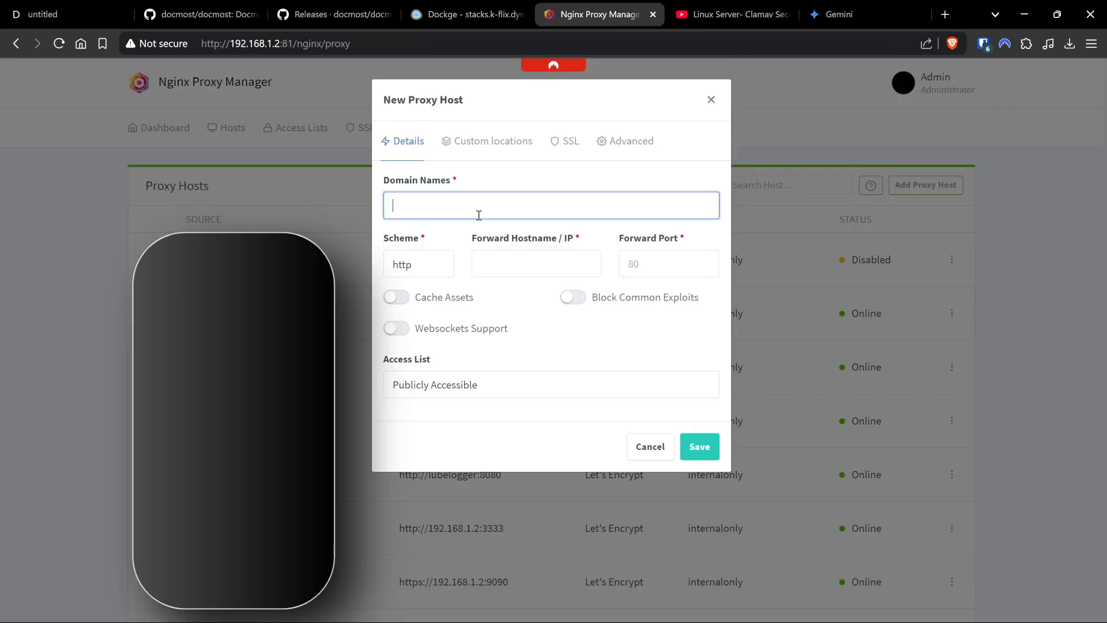
key("ctrl+v")
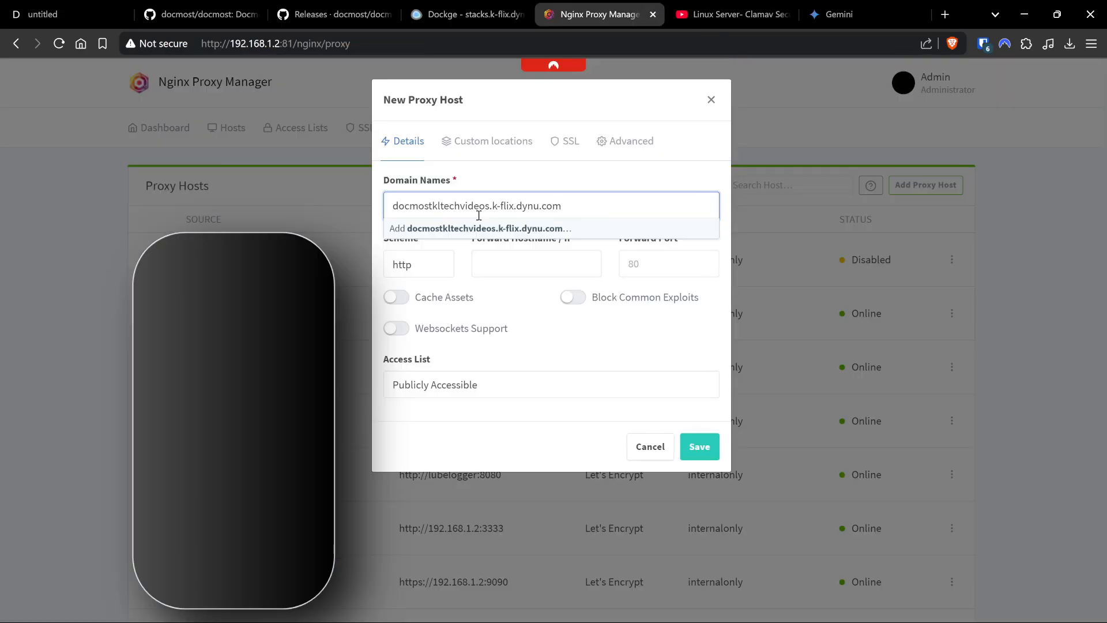
left_click(484, 230)
left_click(497, 256)
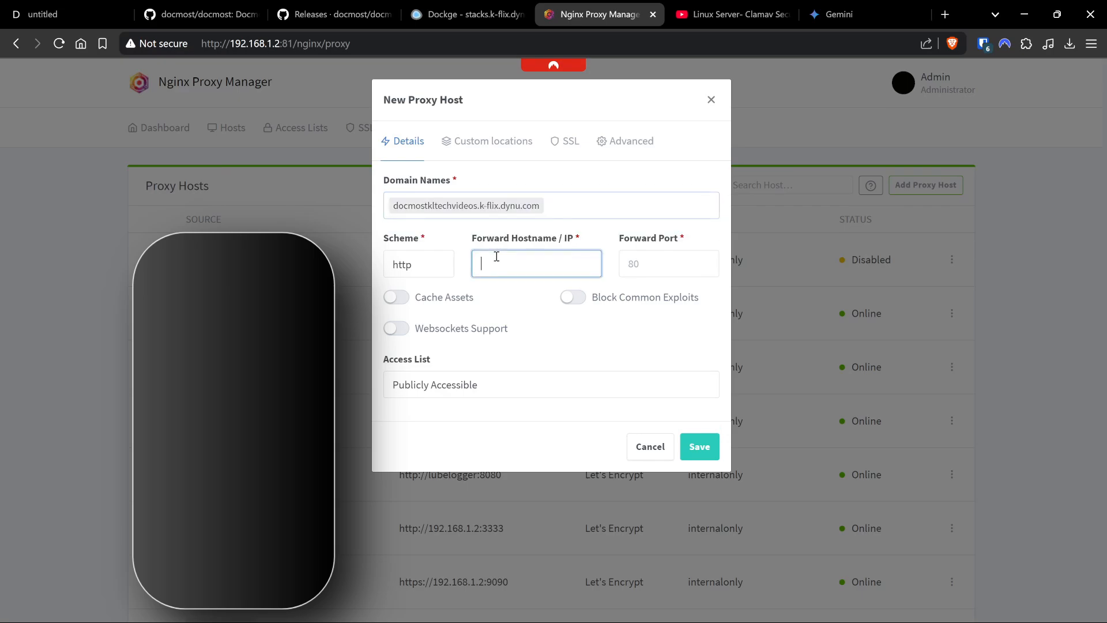
type("30")
type("192.168.1.2")
key("Tab")
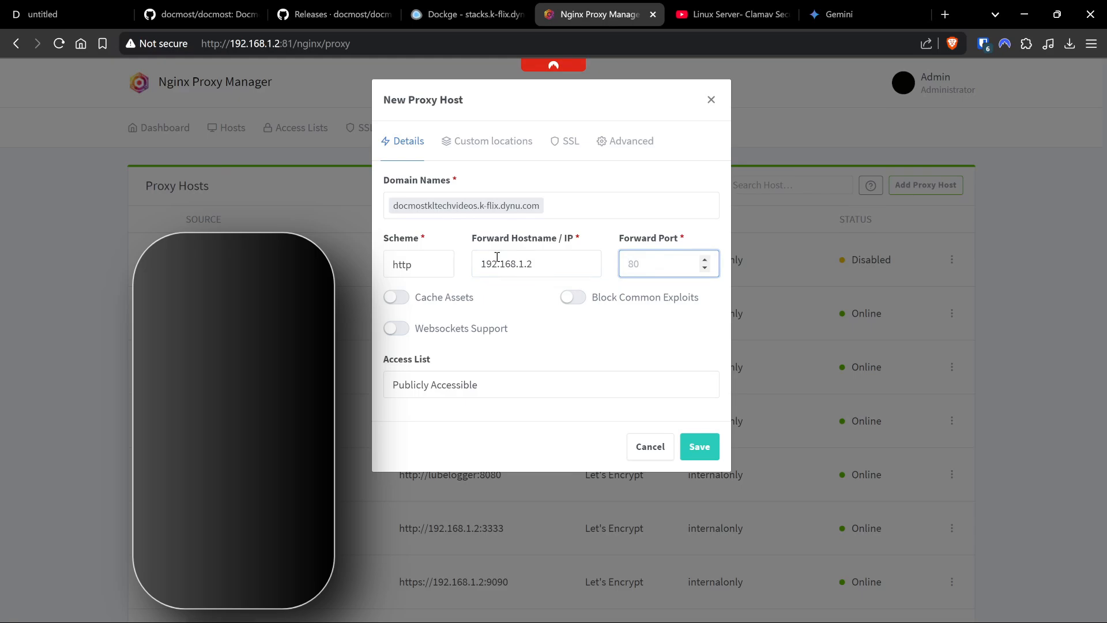
type("3000")
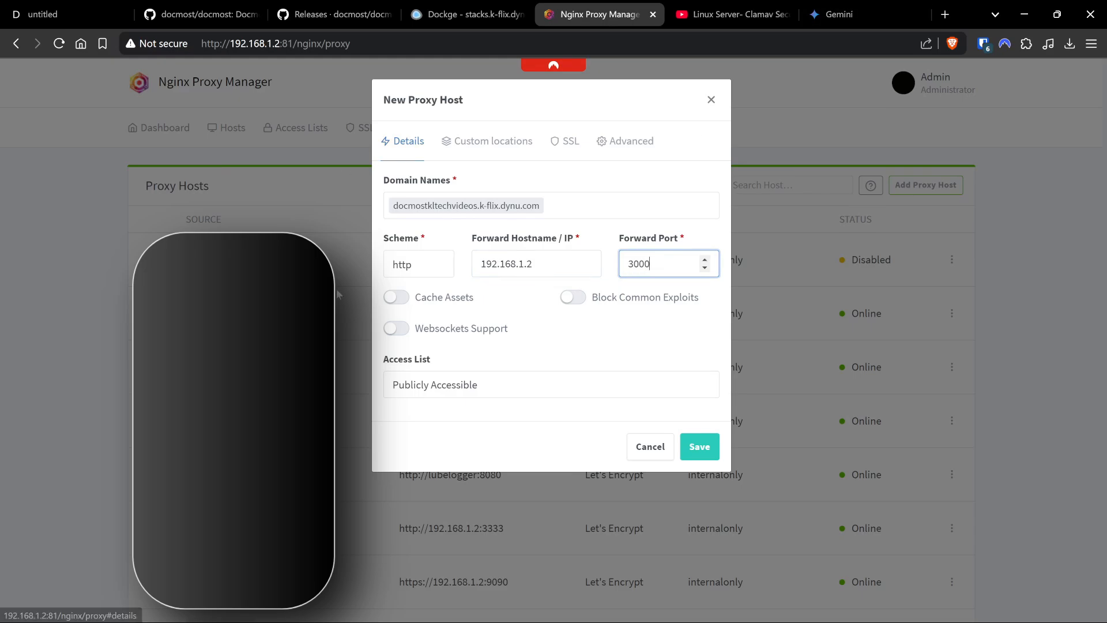
left_click(598, 304)
left_click(449, 326)
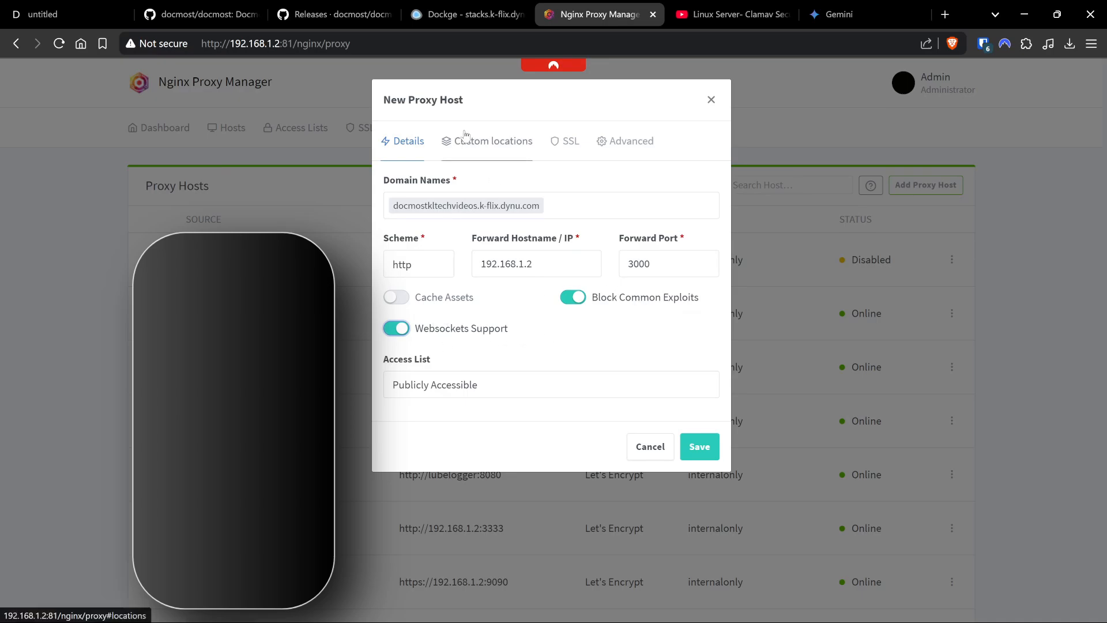
Restrict access to internalonly, use the *.k-flix.dynu.com certificate, and save the proxy host.
left_click(450, 392)
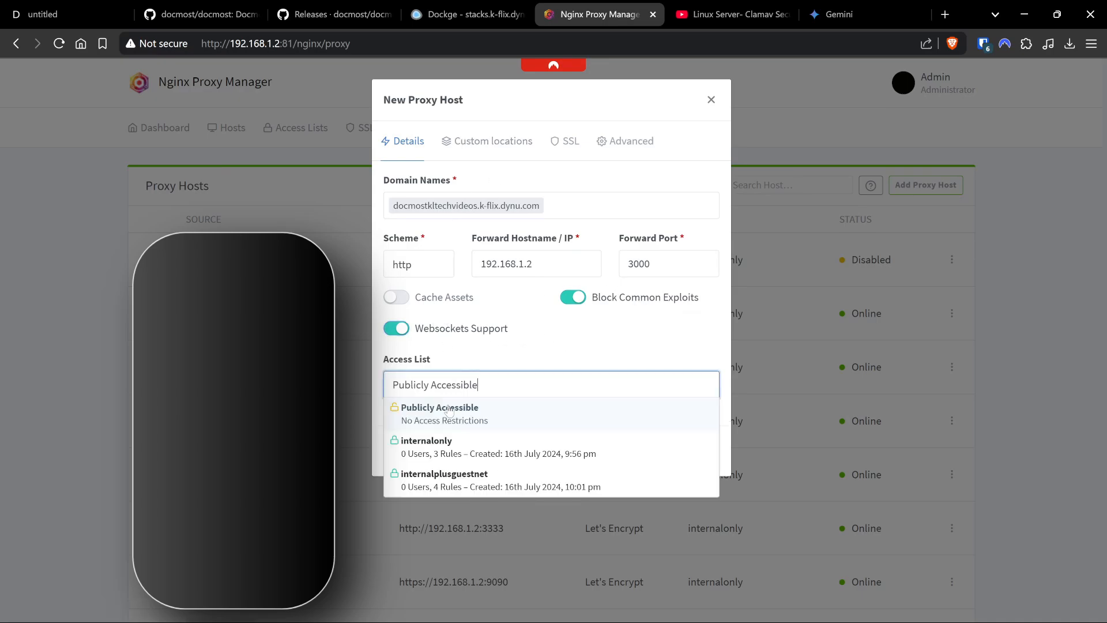
left_click(454, 442)
left_click(512, 140)
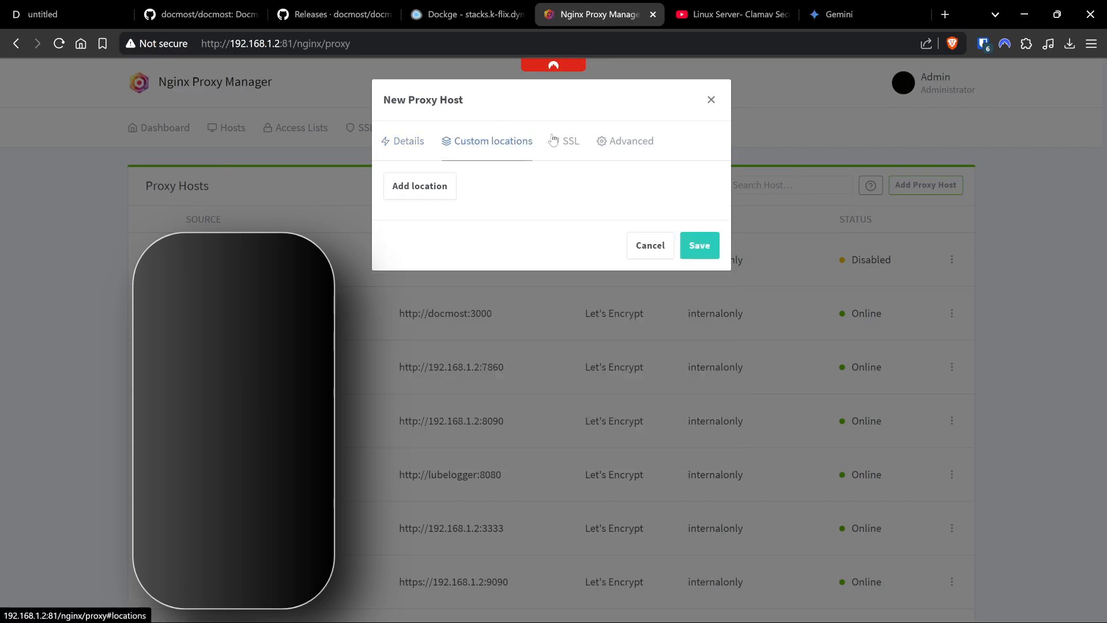
left_click(565, 142)
left_click(452, 212)
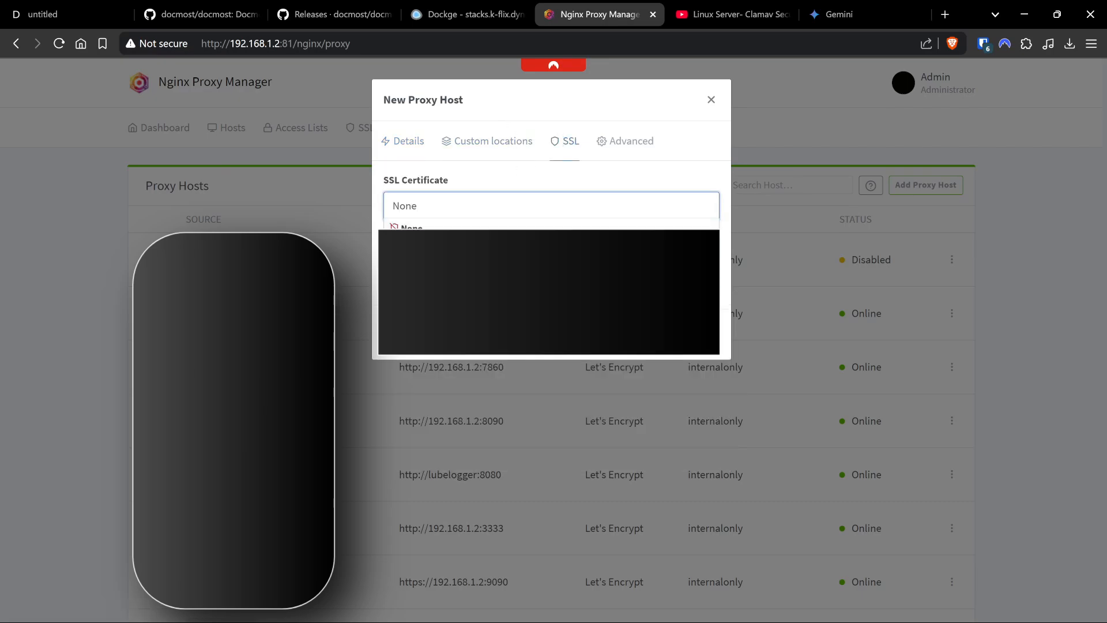
left_click(453, 300)
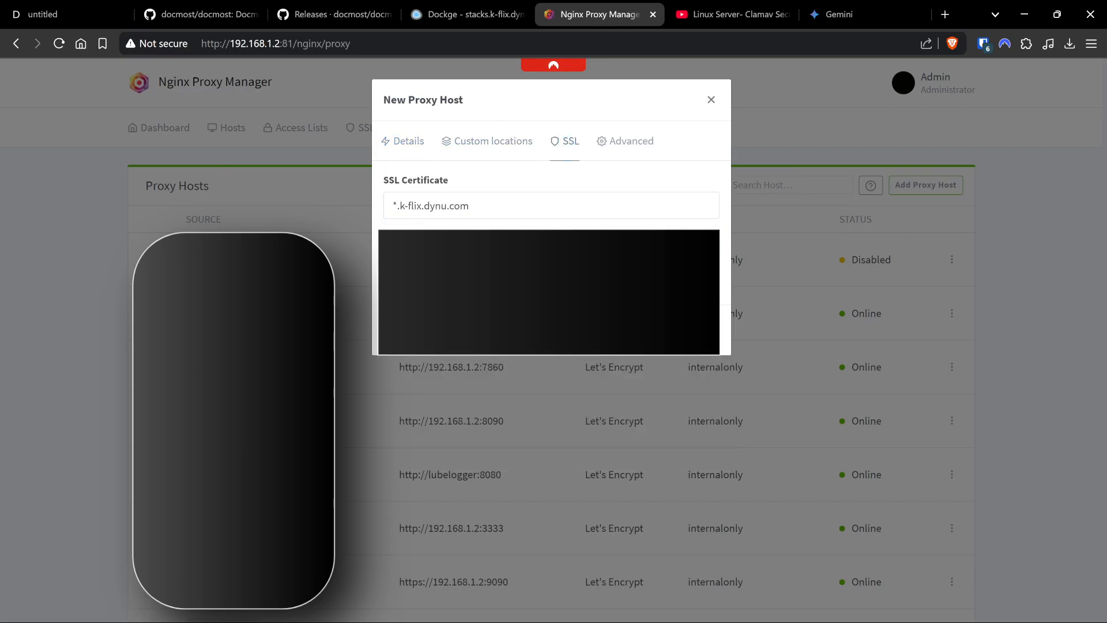
left_click(404, 145)
left_click(697, 451)
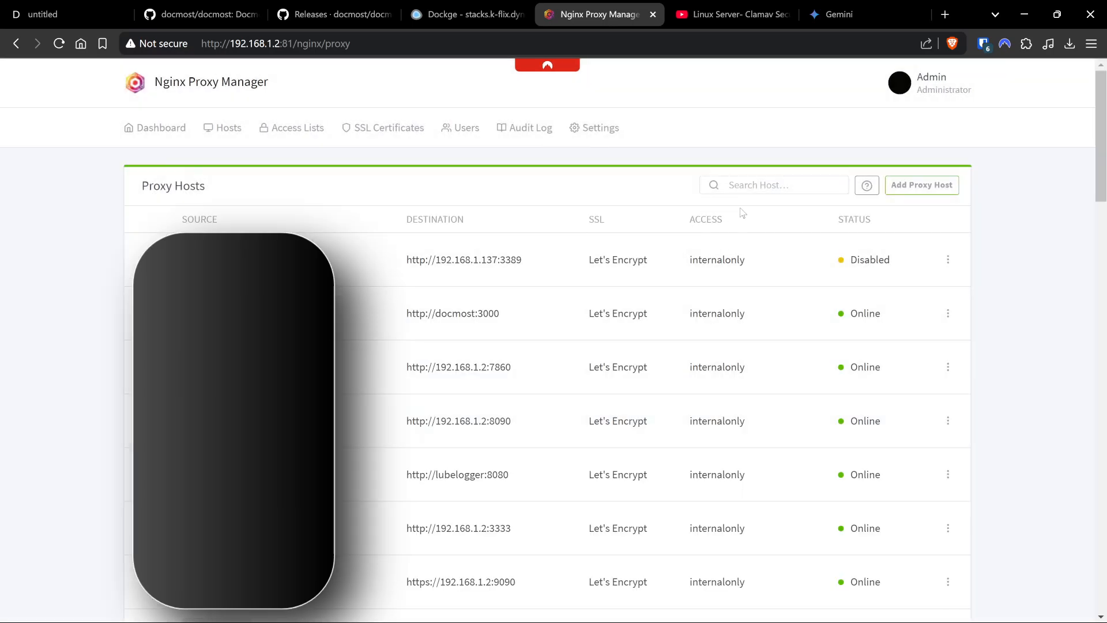
Search hosts for 'kltech' and open the docmostkltechvideos site in a new tab.
left_click(757, 189)
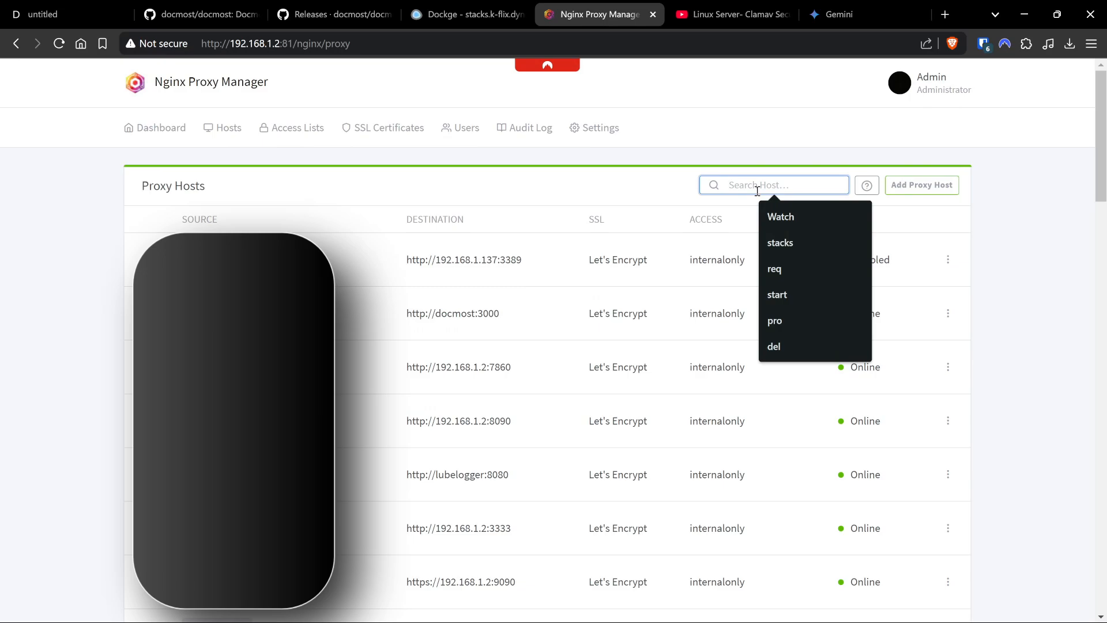
type("kltech")
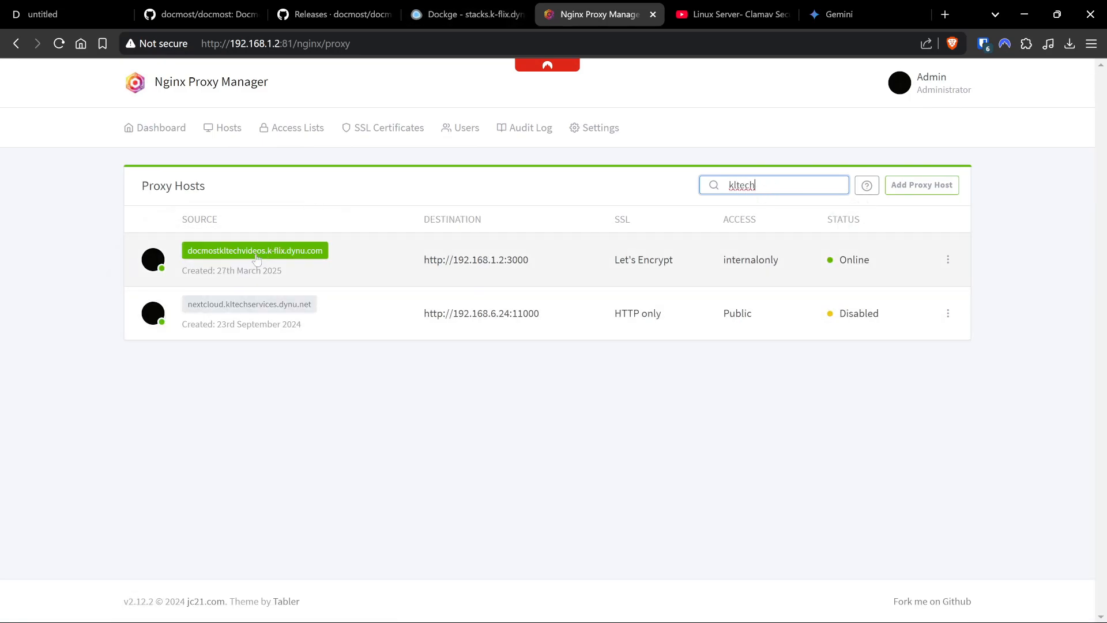
left_click(211, 257)
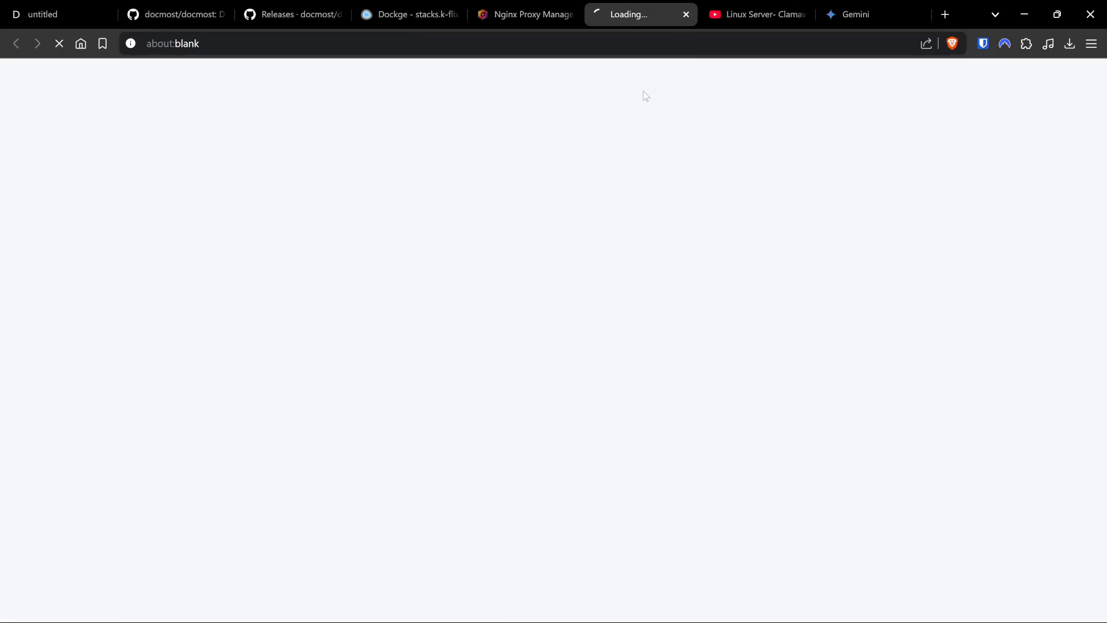
SSH into 192.168.1.2 and run 'sudo ufw allow 3000' to open port 3000.
mouse_move(554, 622)
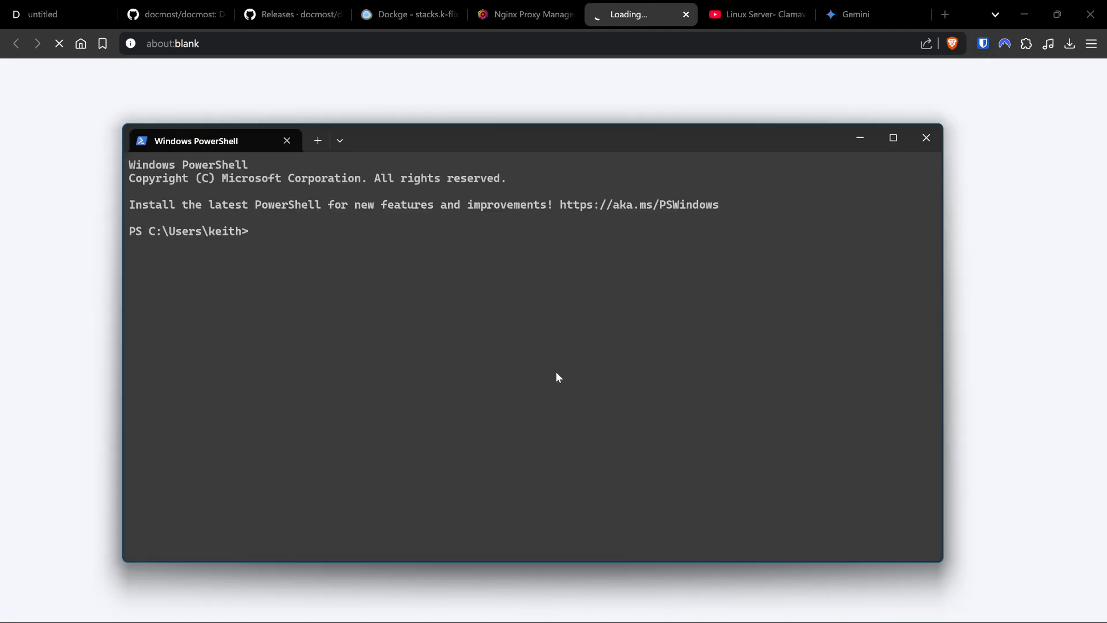
key("Up")
key("Return")
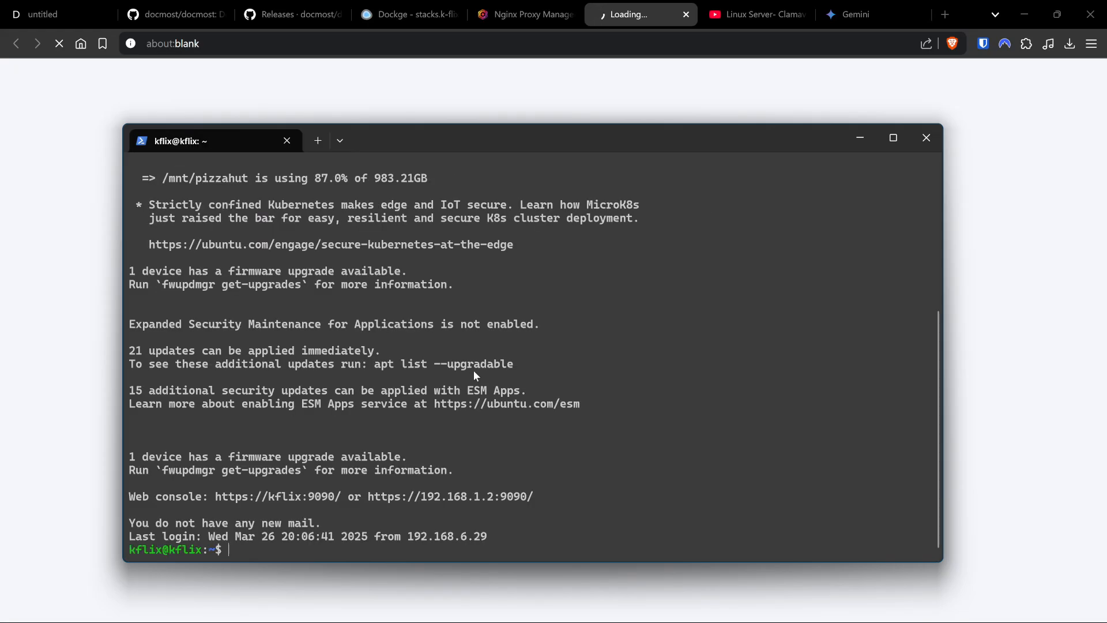
type("sudo ufw allow 3000")
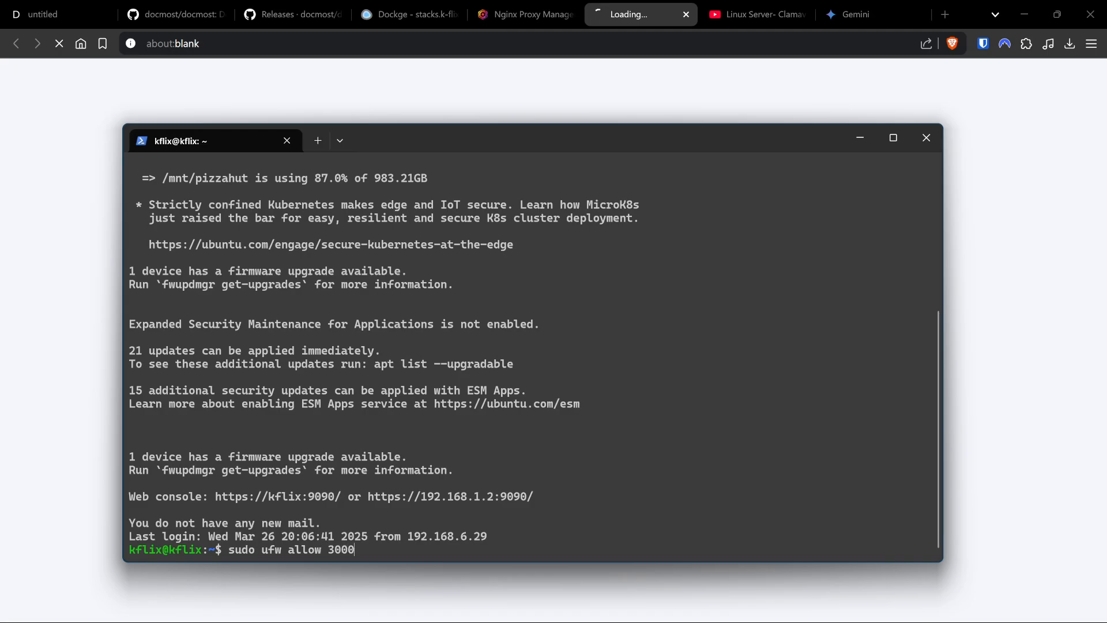
key("Return")
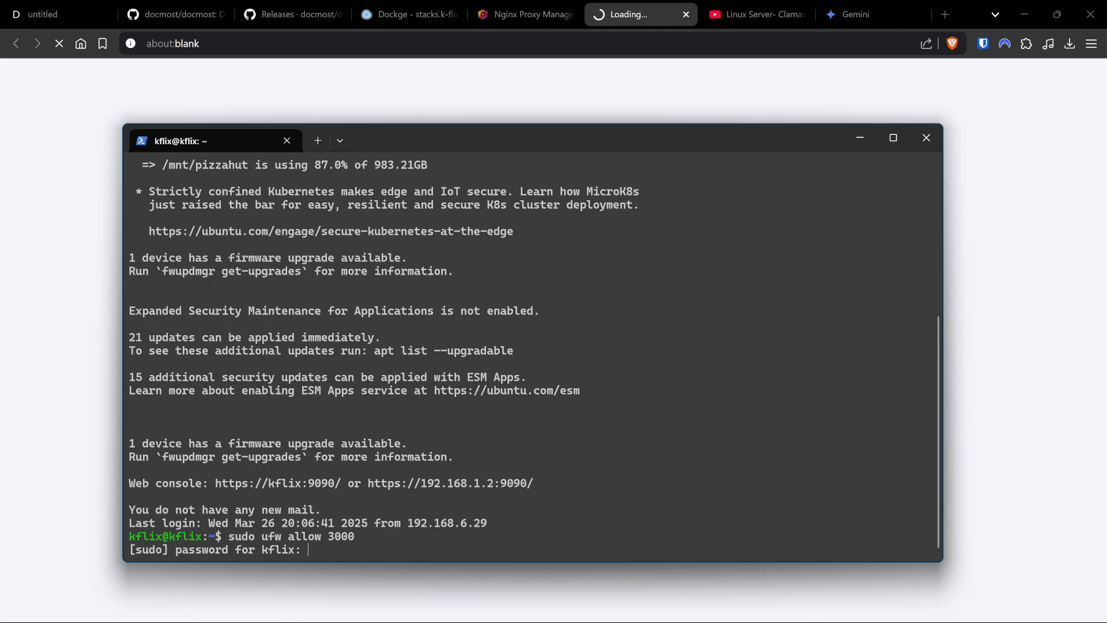
key("Return")
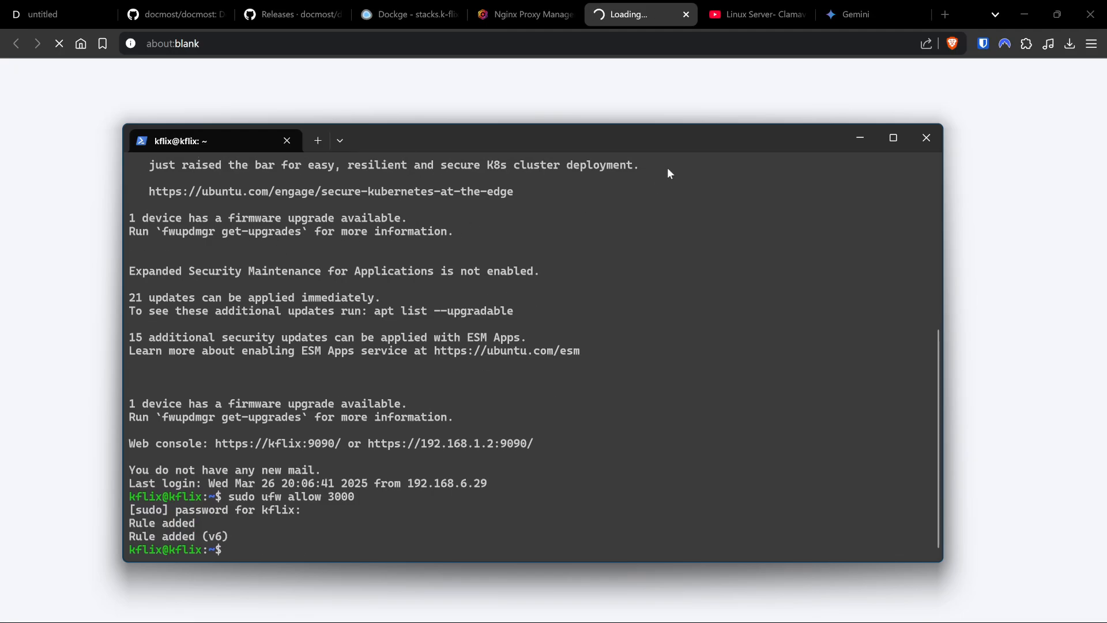
left_click(557, 102)
left_click(60, 46)
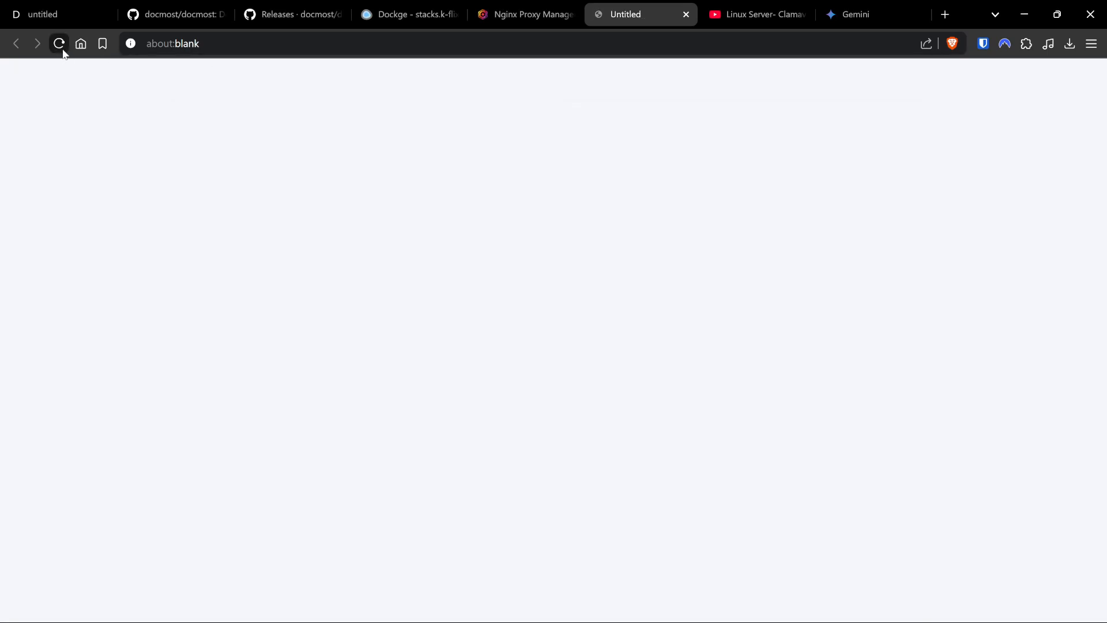
Close the empty tab and reopen docmostkltechvideos.k-flix.dynu.com from Nginx Proxy Manager.
left_click(686, 14)
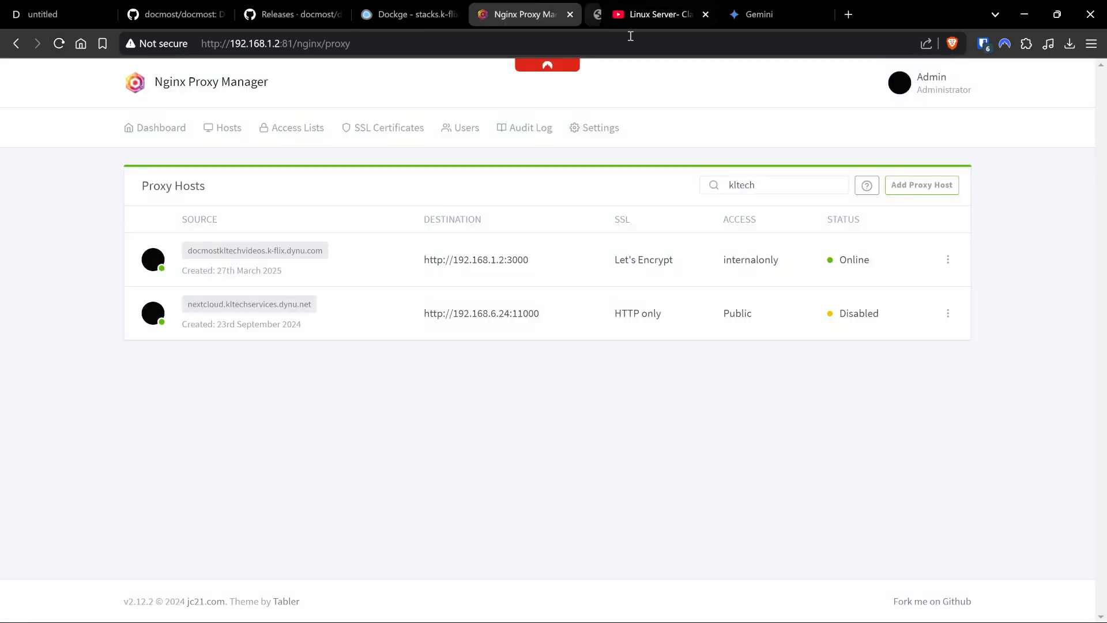
left_click(259, 251)
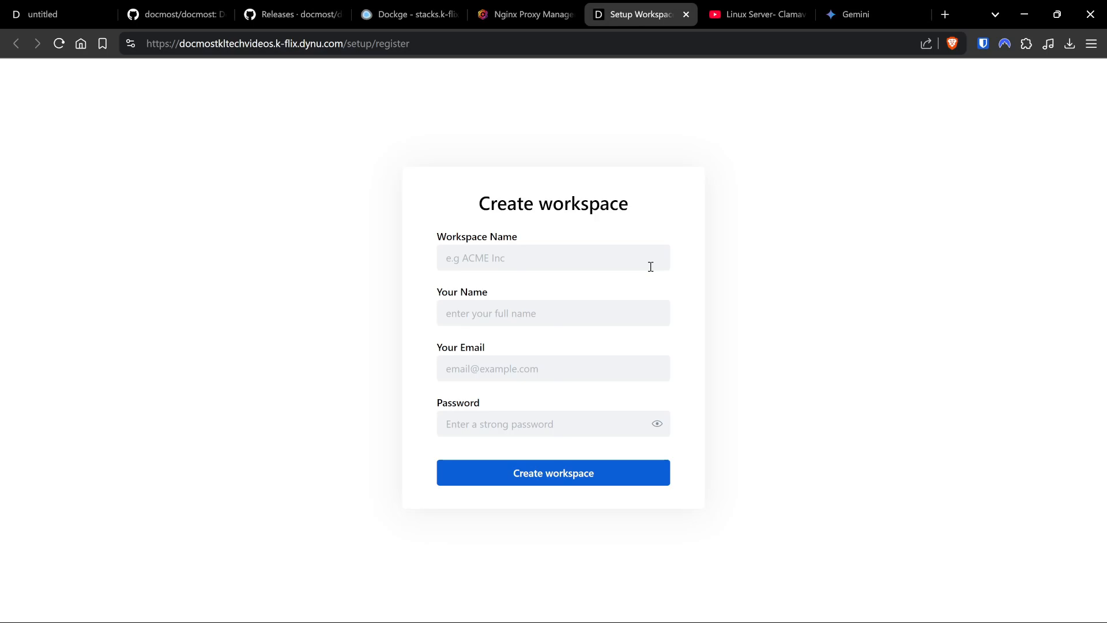
Autofill the workspace name kltechvideos and the user's full name in the Create workspace form.
left_click(595, 267)
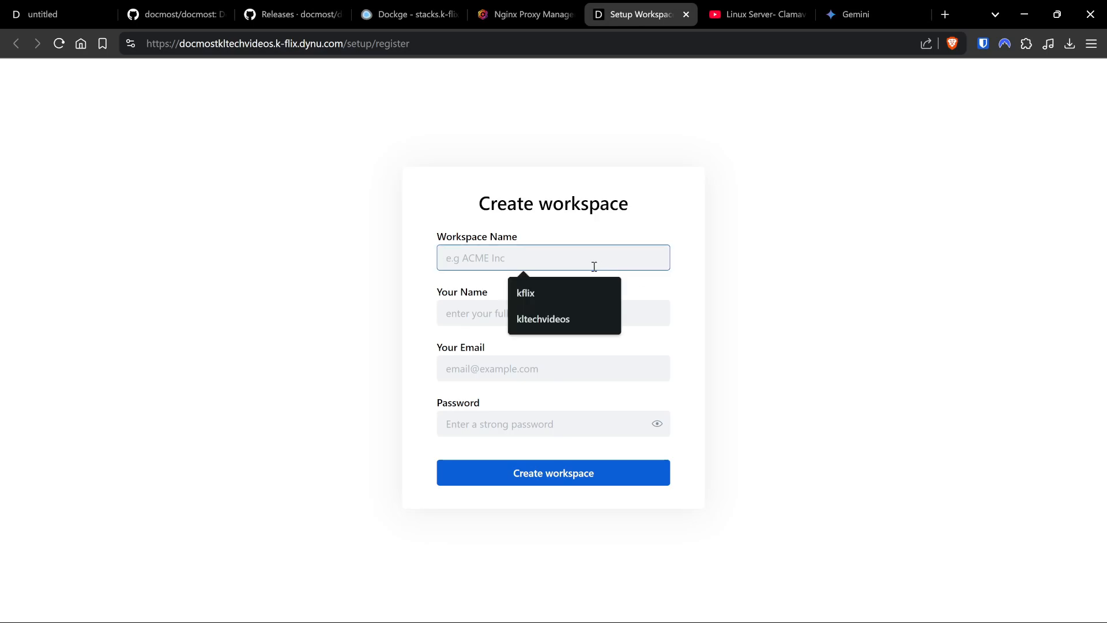
left_click(532, 322)
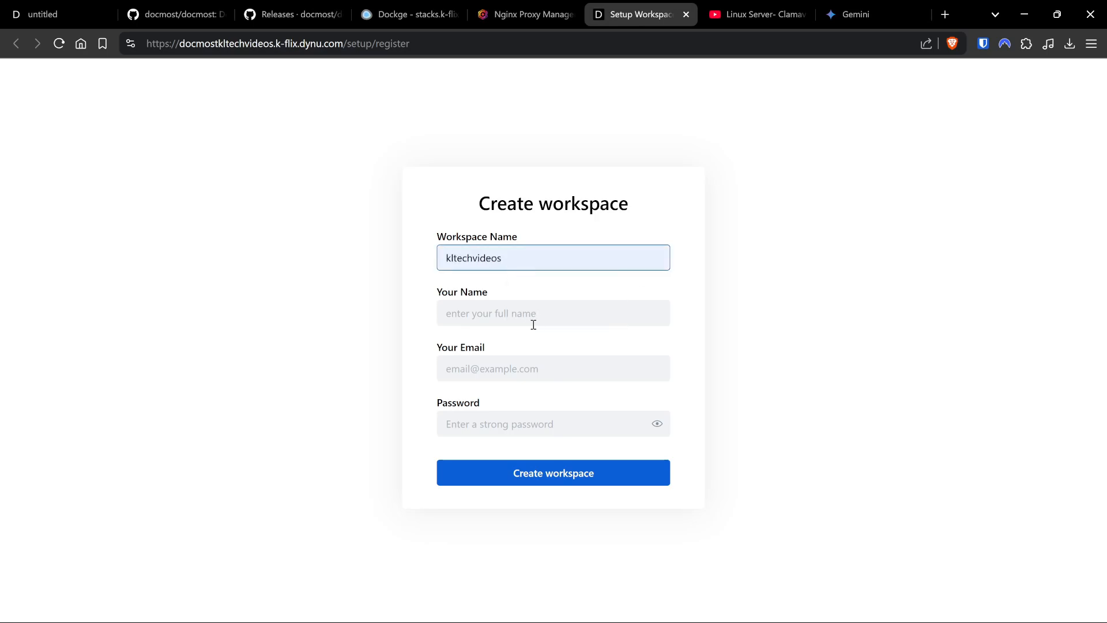
left_click(562, 315)
left_click(548, 375)
left_click(549, 376)
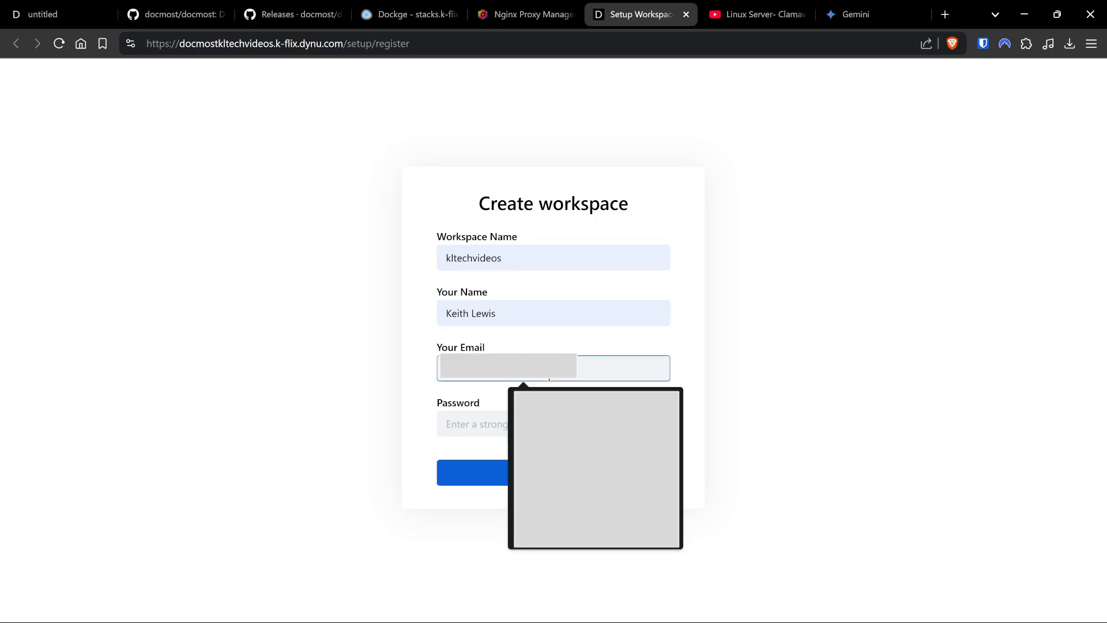
left_click(814, 374)
left_click(480, 428)
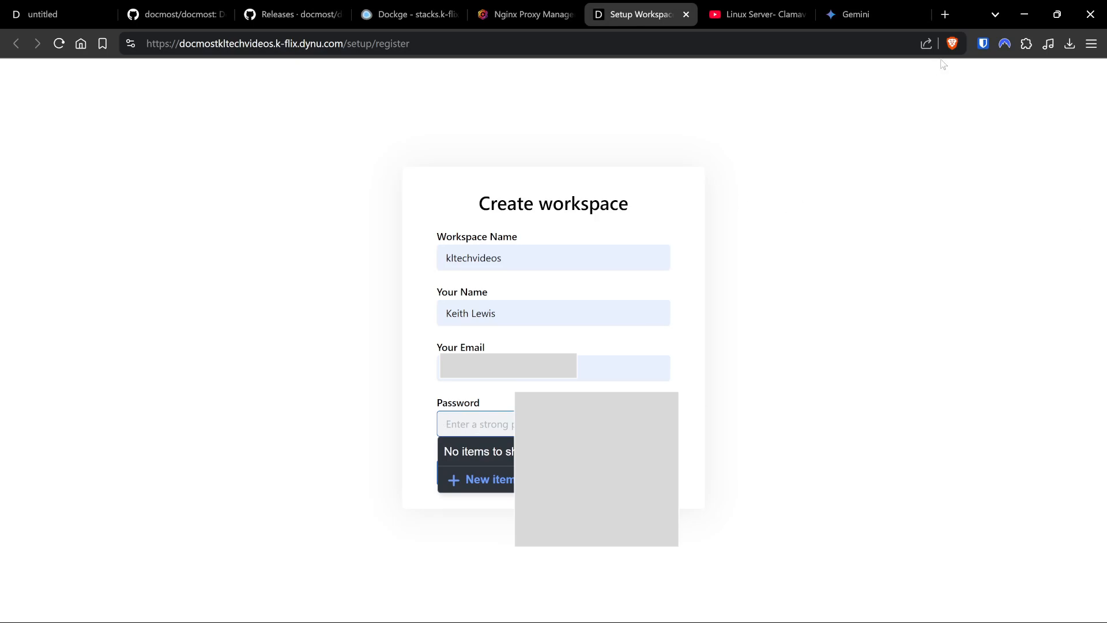
Paste the account password from the Bitwarden docmost entry and create the workspace.
left_click(983, 44)
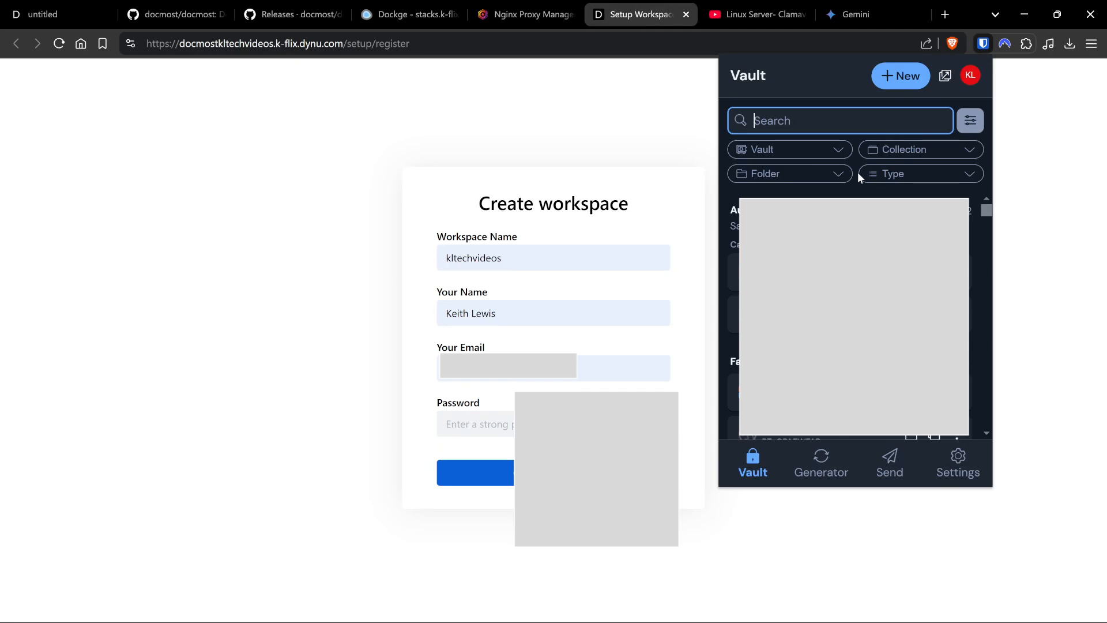
type("docmost")
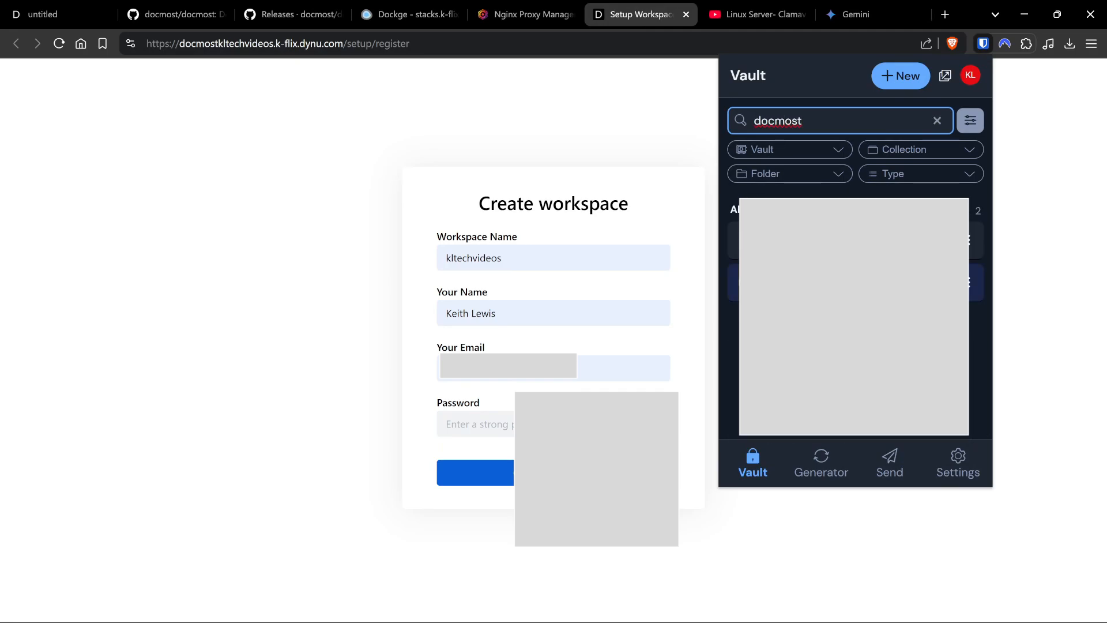
left_click(733, 283)
left_click(955, 291)
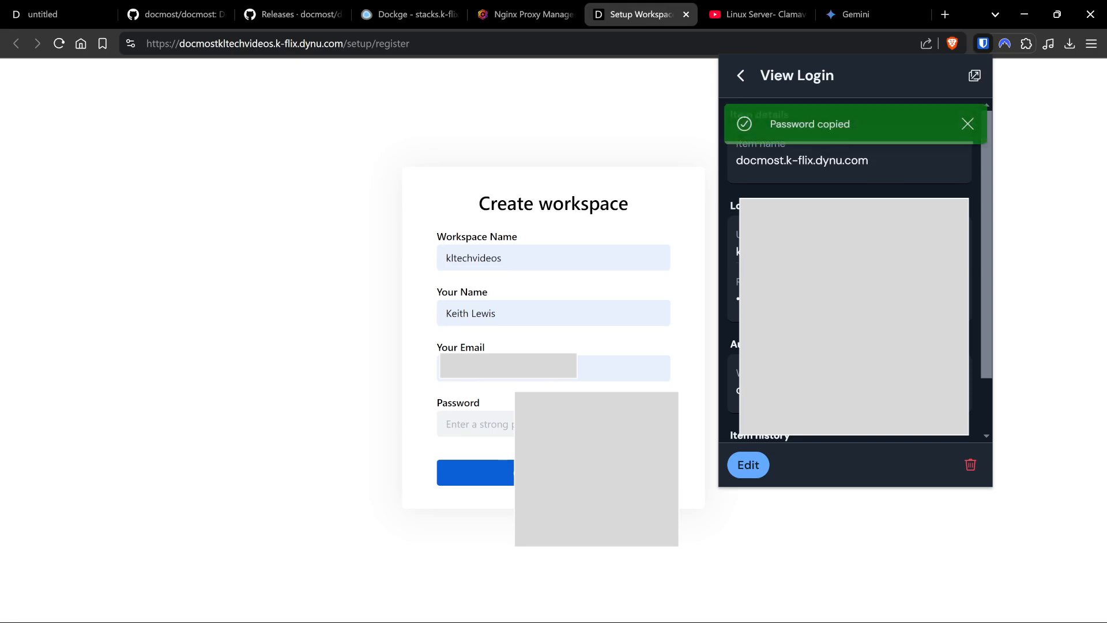
left_click(512, 424)
key("ctrl+v")
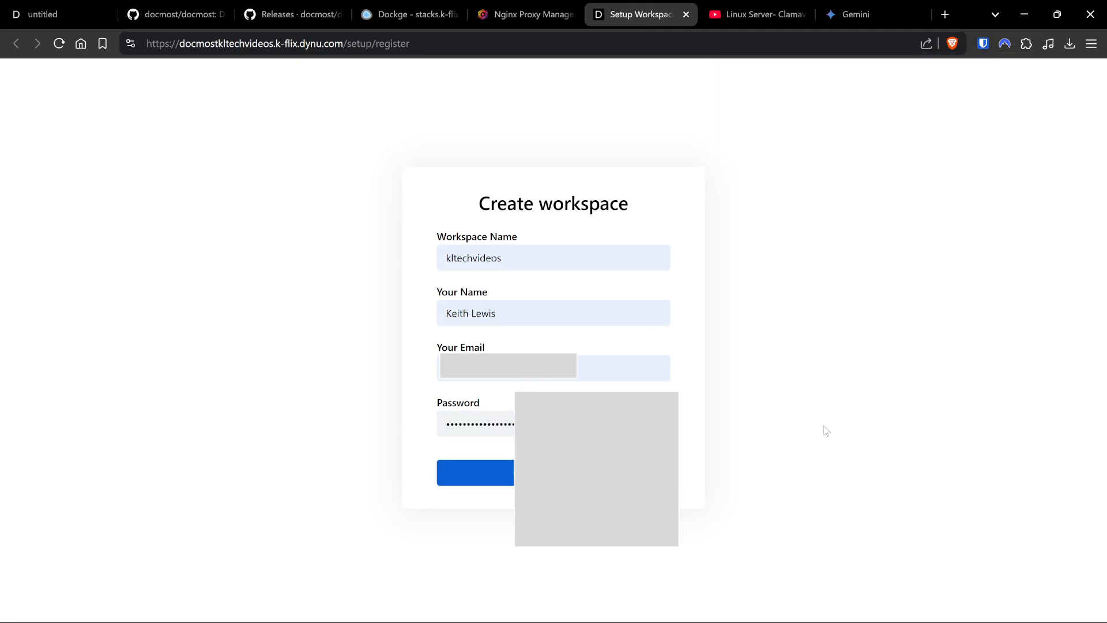
left_click(592, 479)
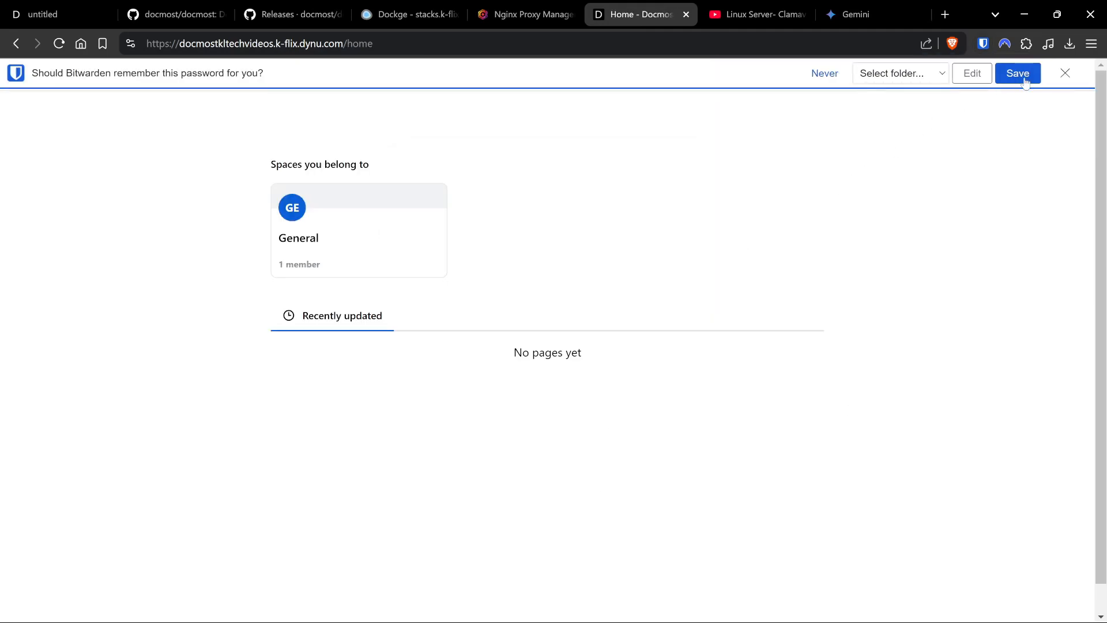
left_click(1065, 73)
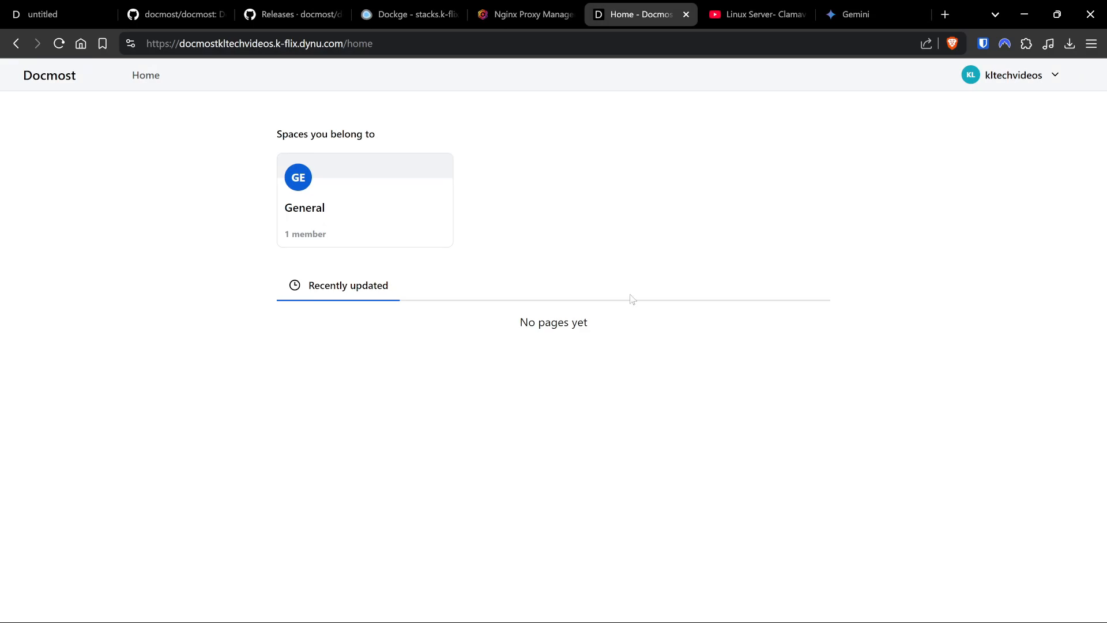
left_click(408, 13)
scroll(903, 354, "down", 3)
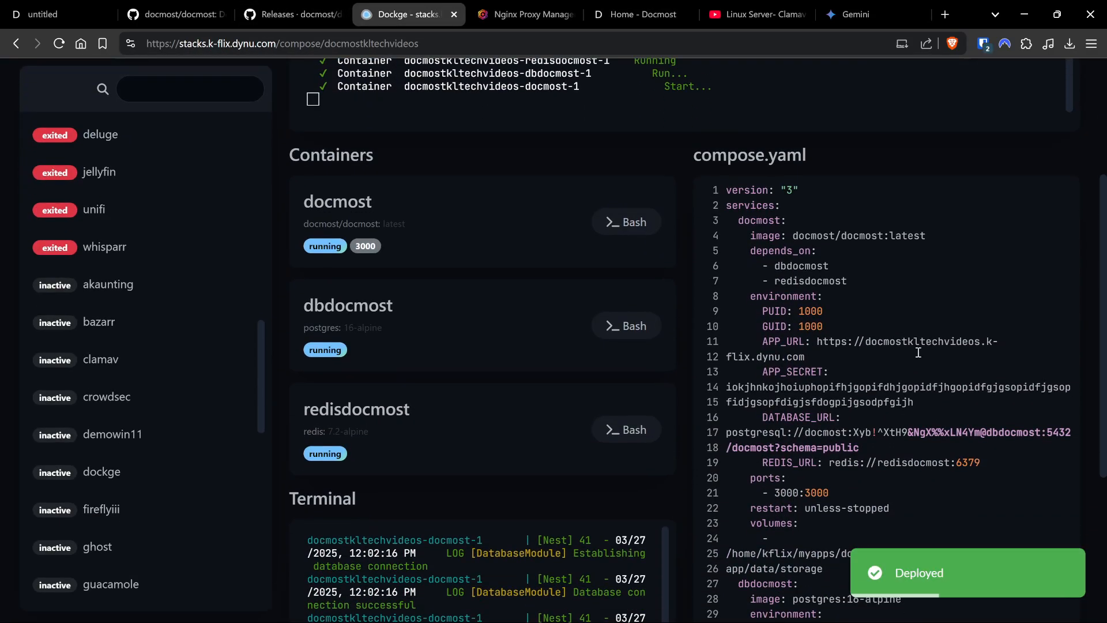
scroll(908, 315, "down", 1)
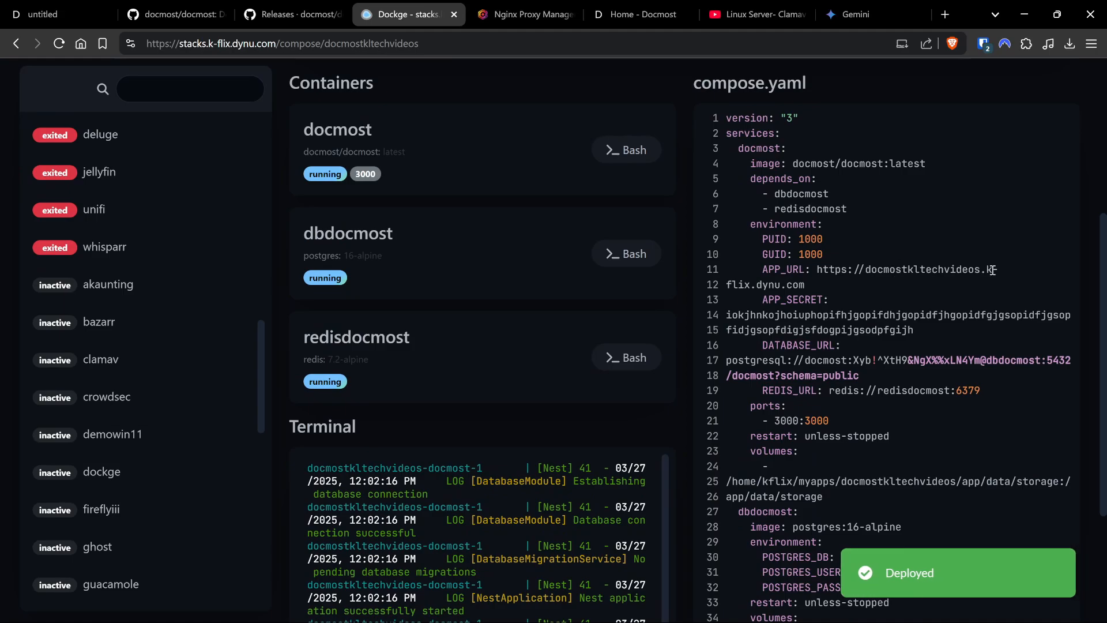
scroll(924, 308, "down", 1)
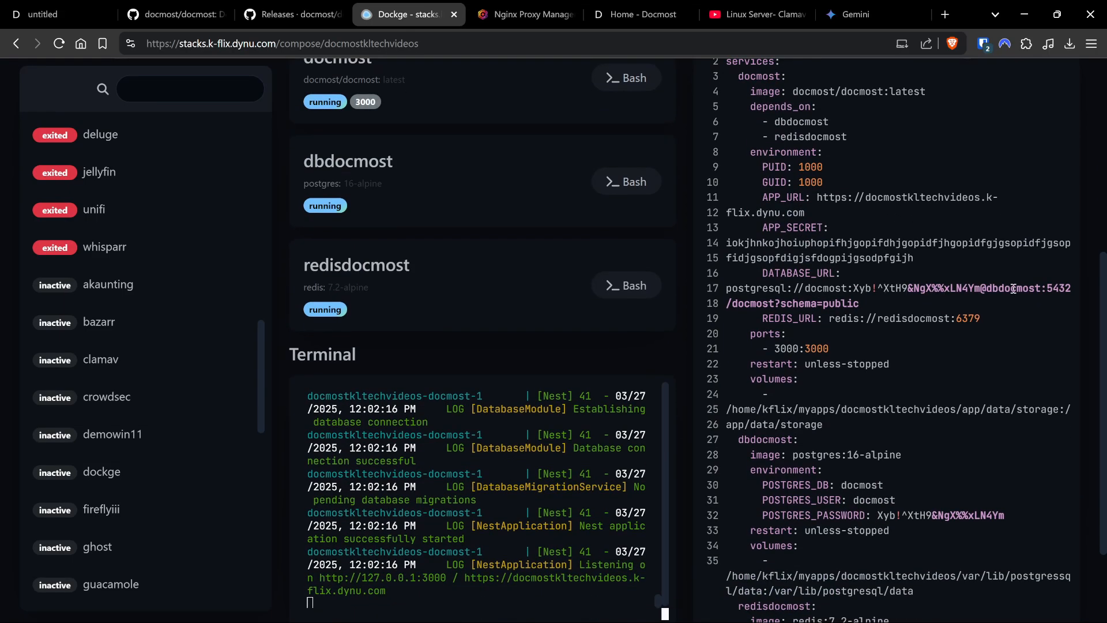
scroll(997, 320, "down", 2)
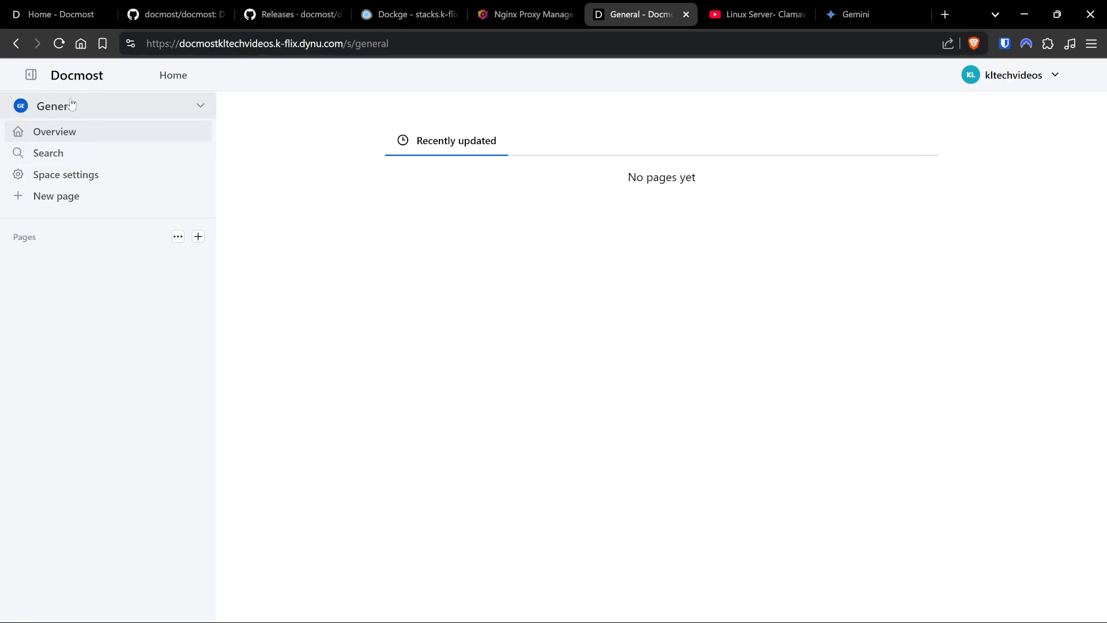
left_click(72, 105)
left_click(72, 80)
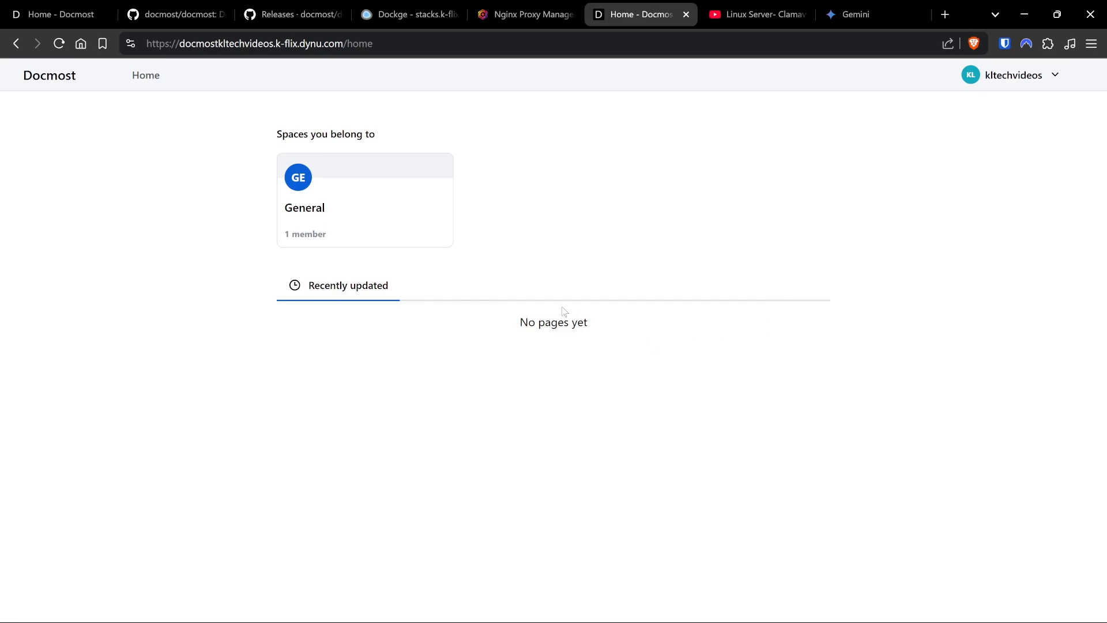
left_click(336, 227)
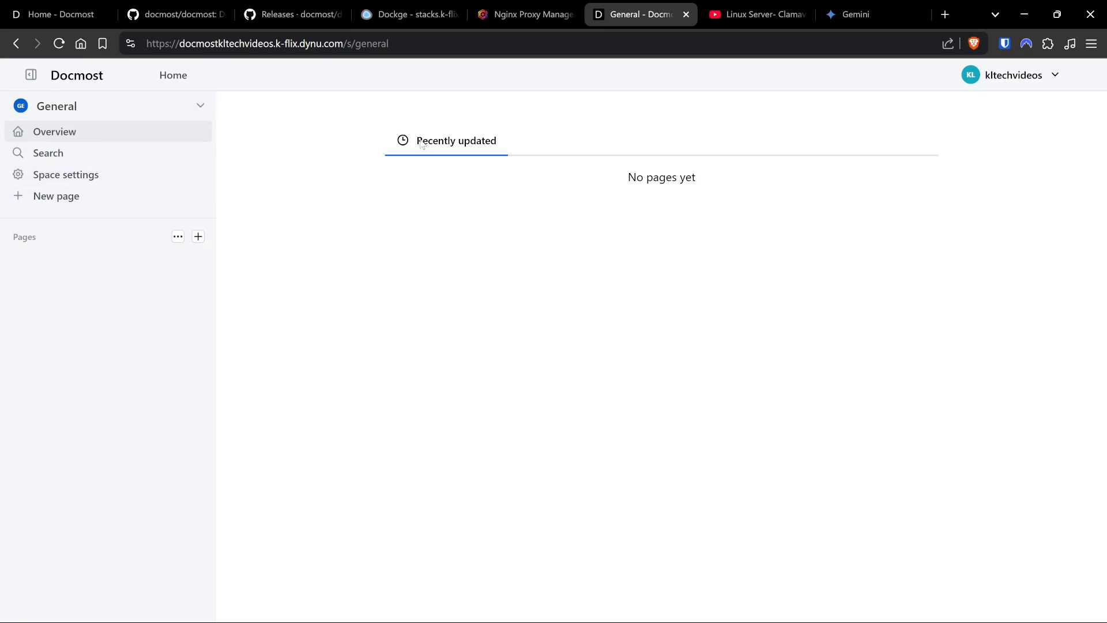
left_click(55, 156)
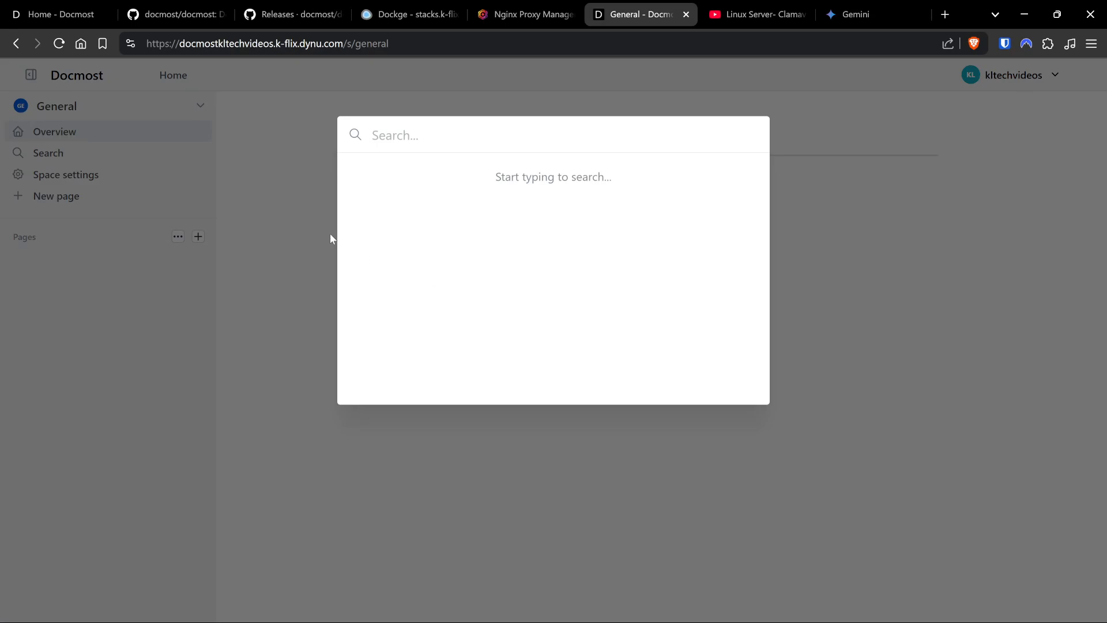
left_click(331, 238)
left_click(66, 174)
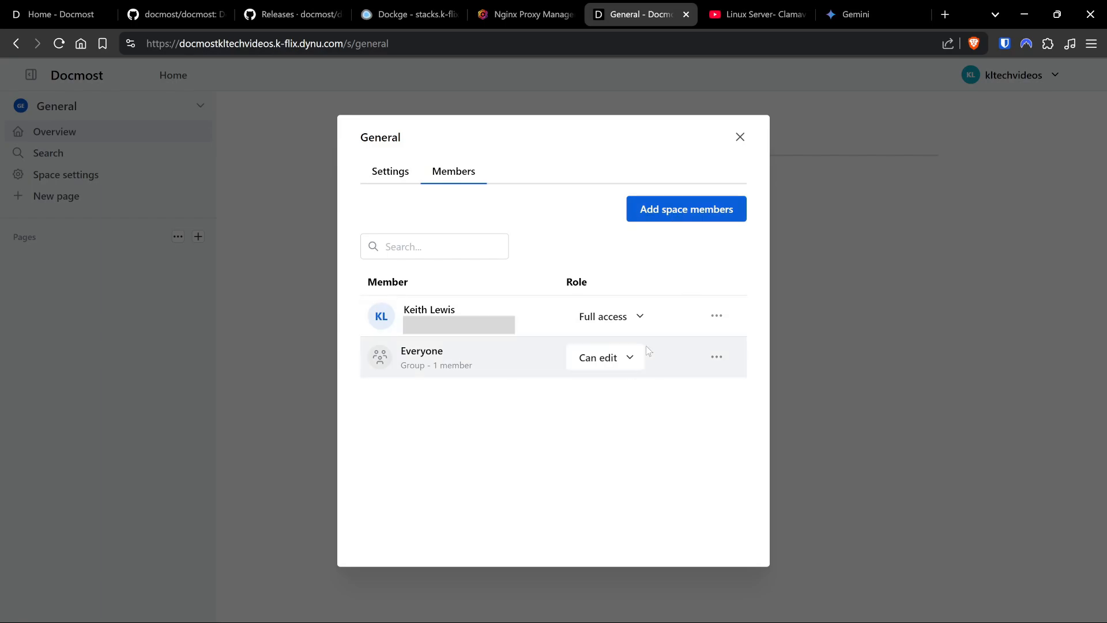
left_click(626, 359)
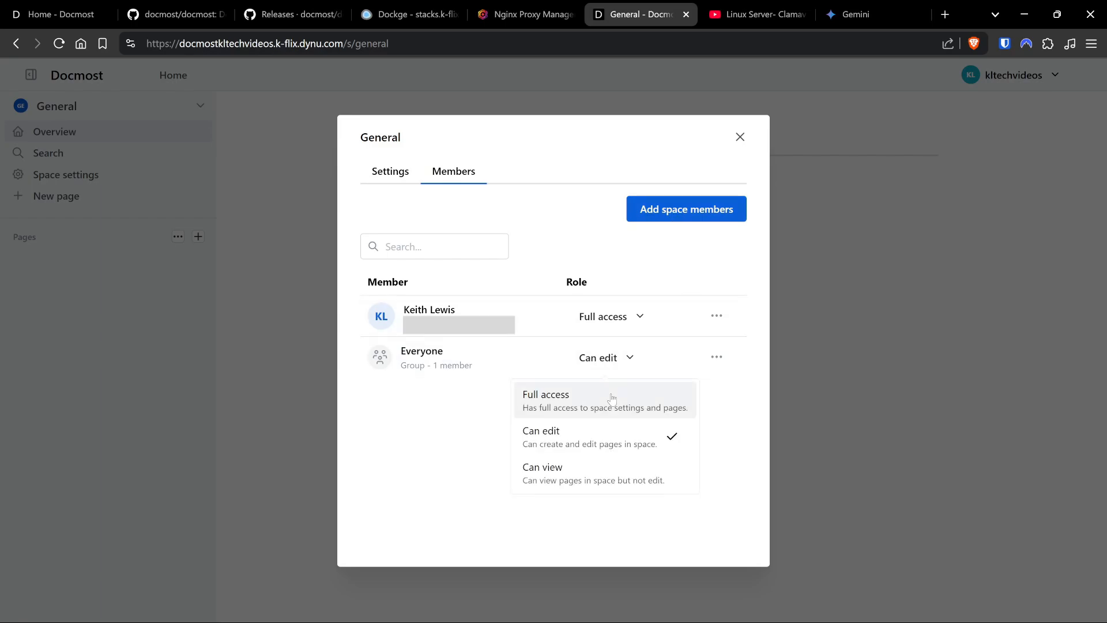
left_click(485, 463)
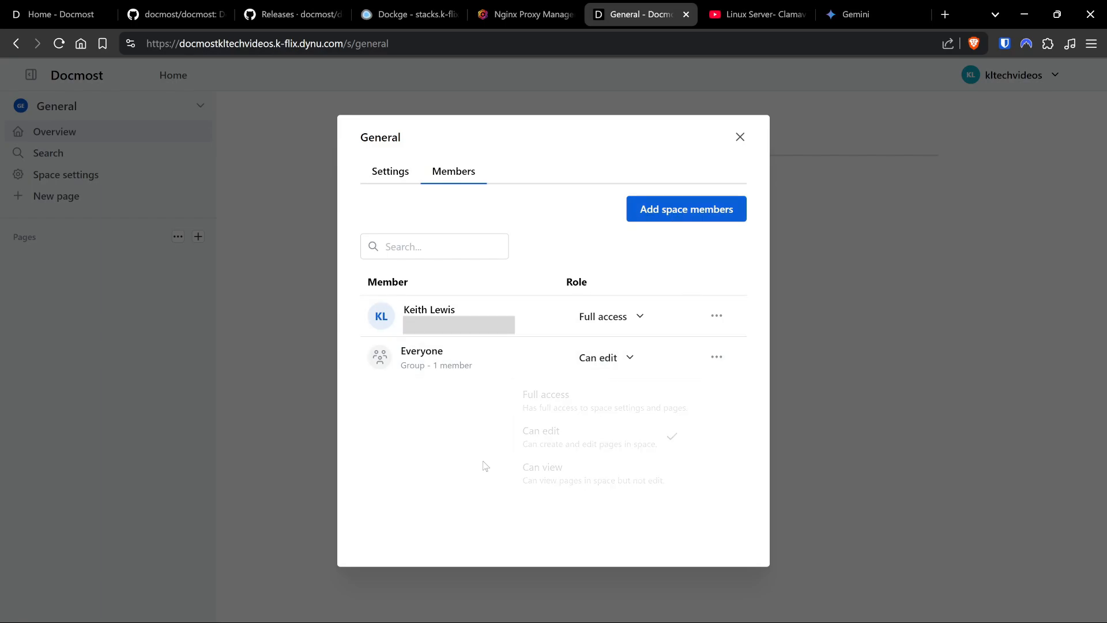
left_click(268, 372)
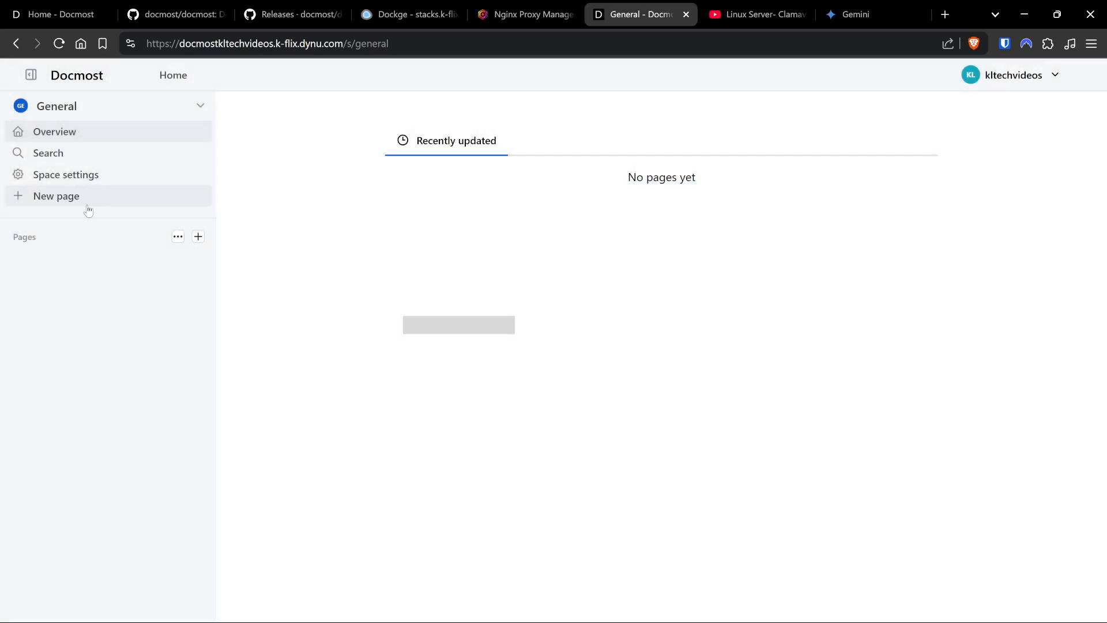
left_click(178, 237)
left_click(287, 252)
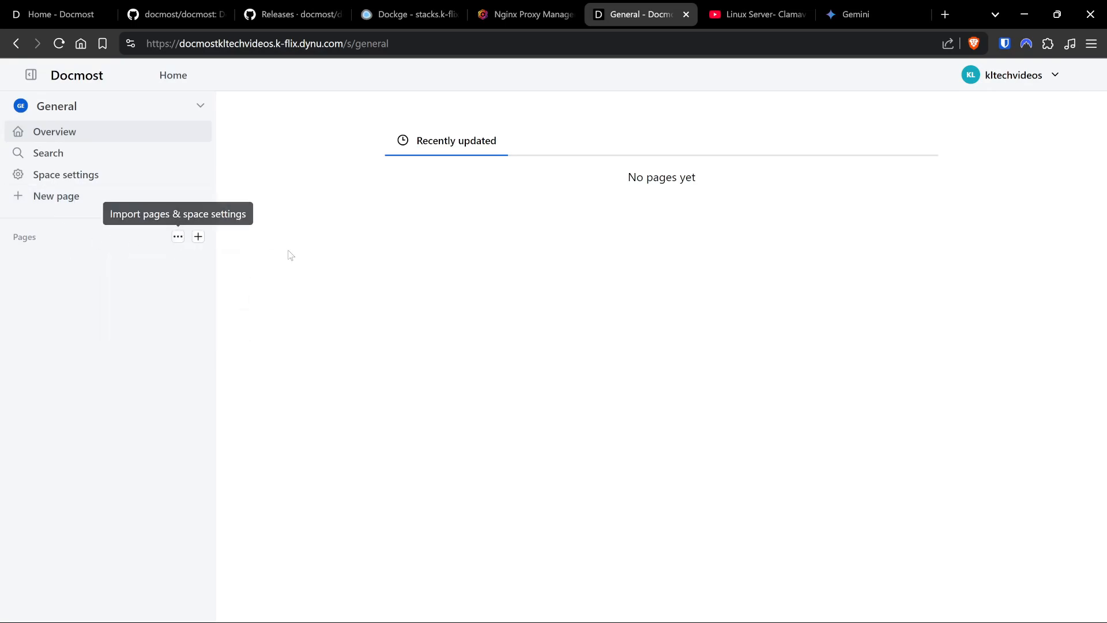
Create a new page in the General space titled 'First Page'.
left_click(196, 242)
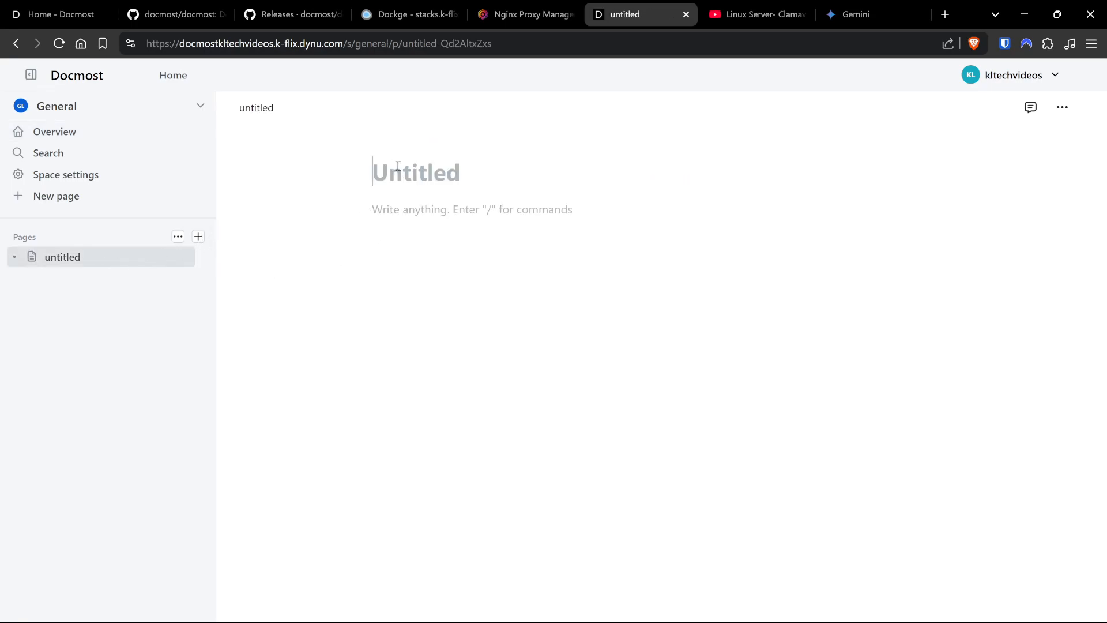
type("First Pagh")
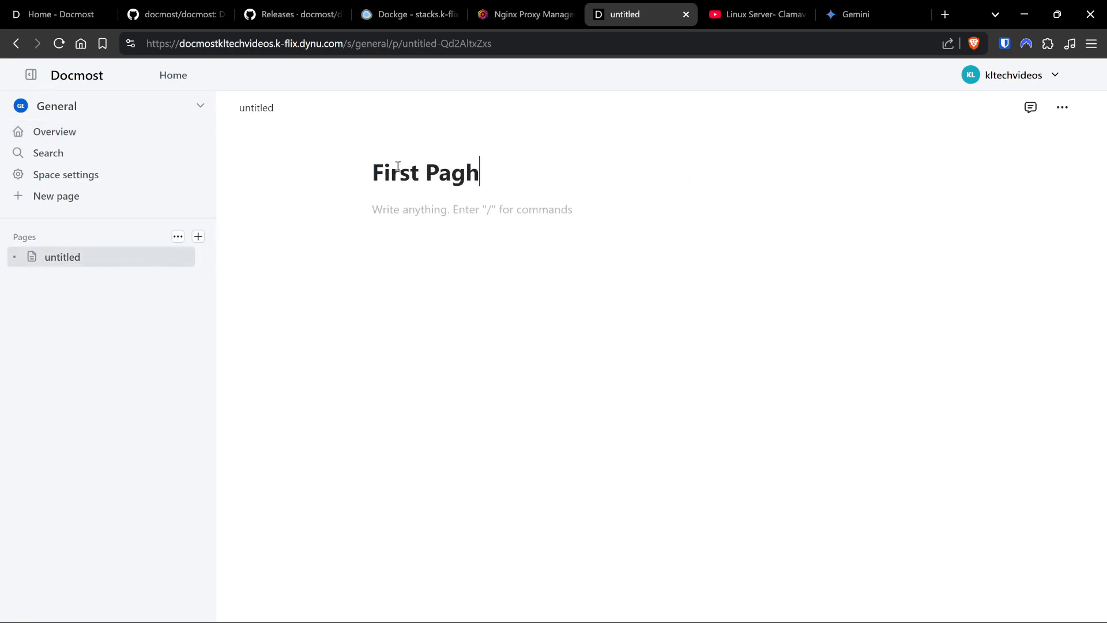
key("BackSpace")
type("e")
key("Return")
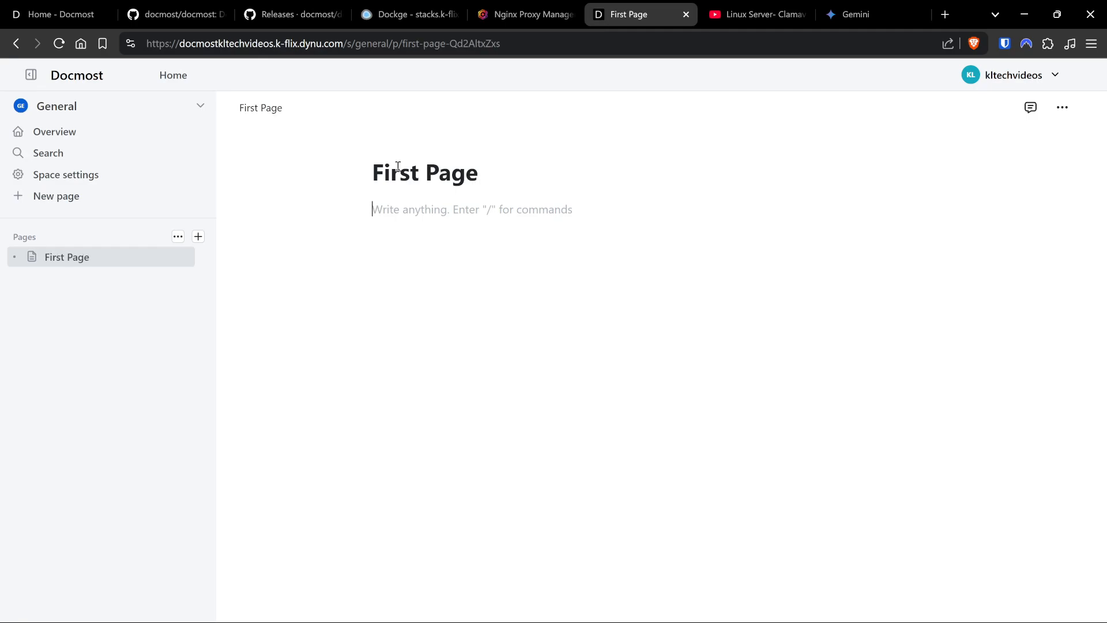
Add a to-do list with items 'Project start' and 'ect' to the page body.
type("/")
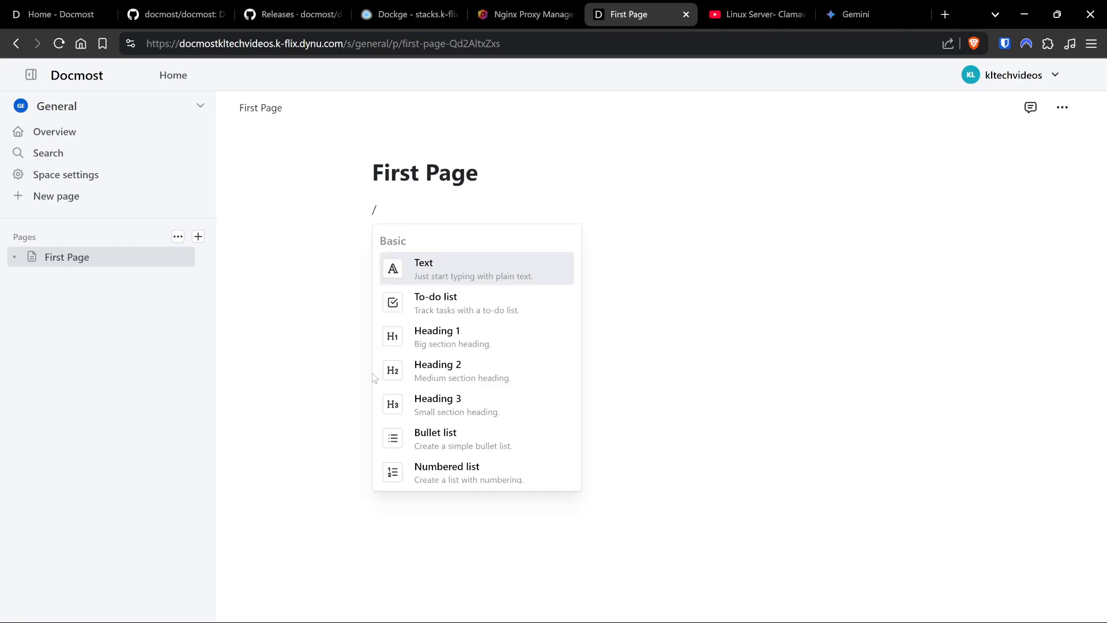
left_click(474, 311)
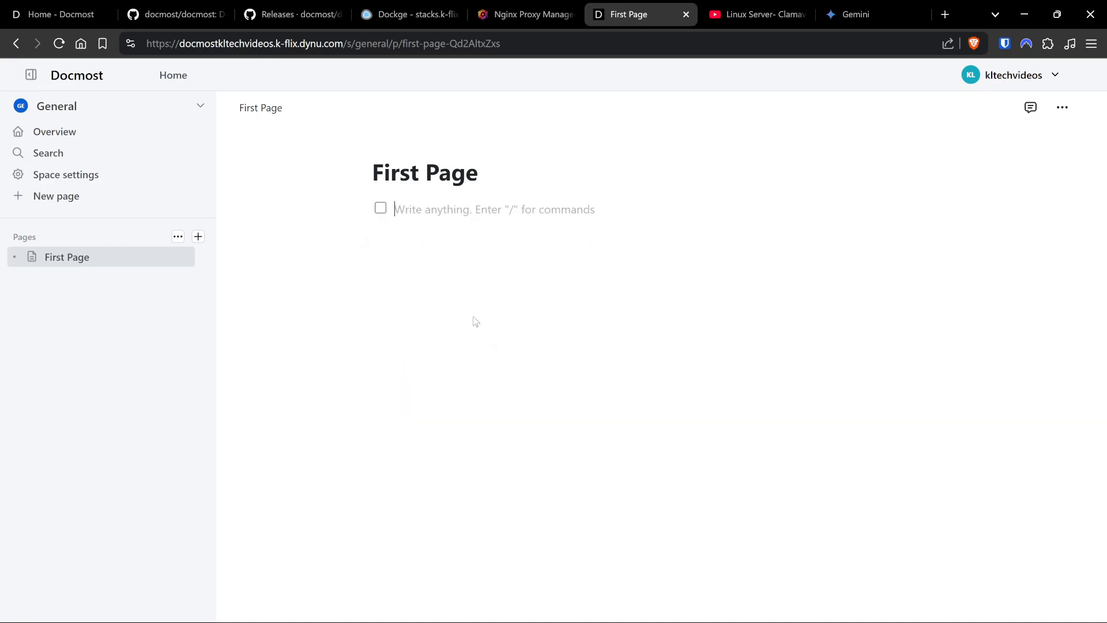
type("Project start")
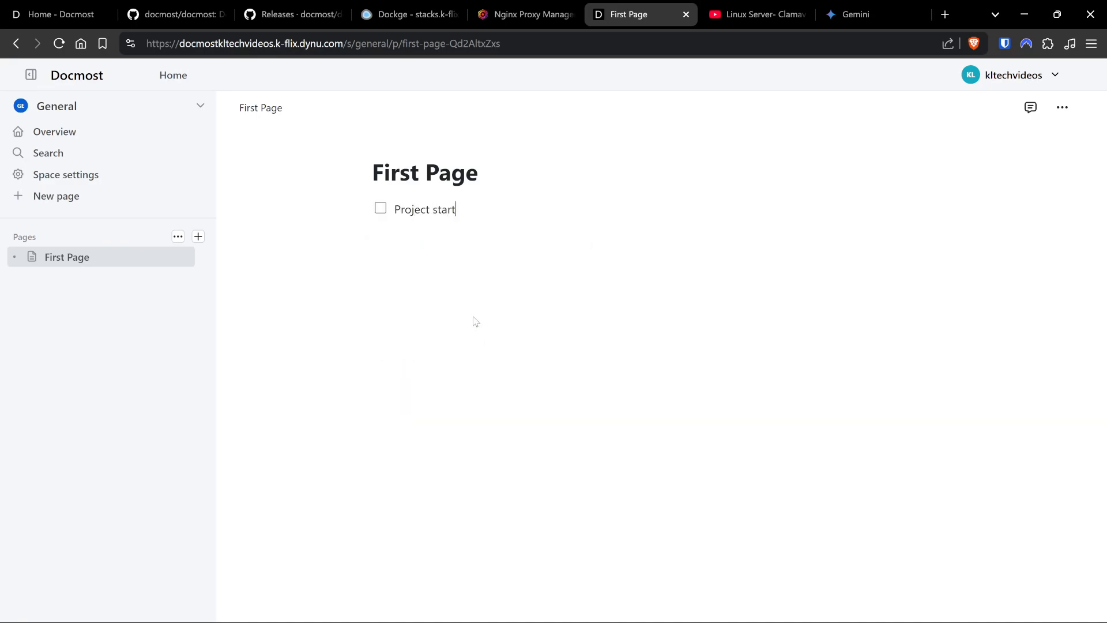
key("Return")
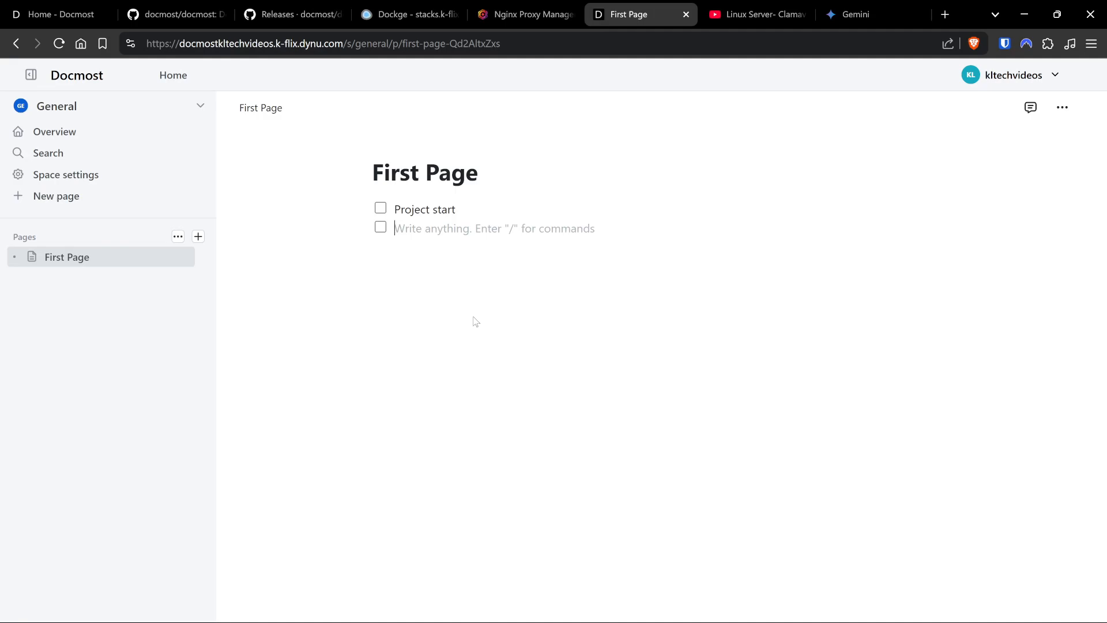
type("ect")
key("Return")
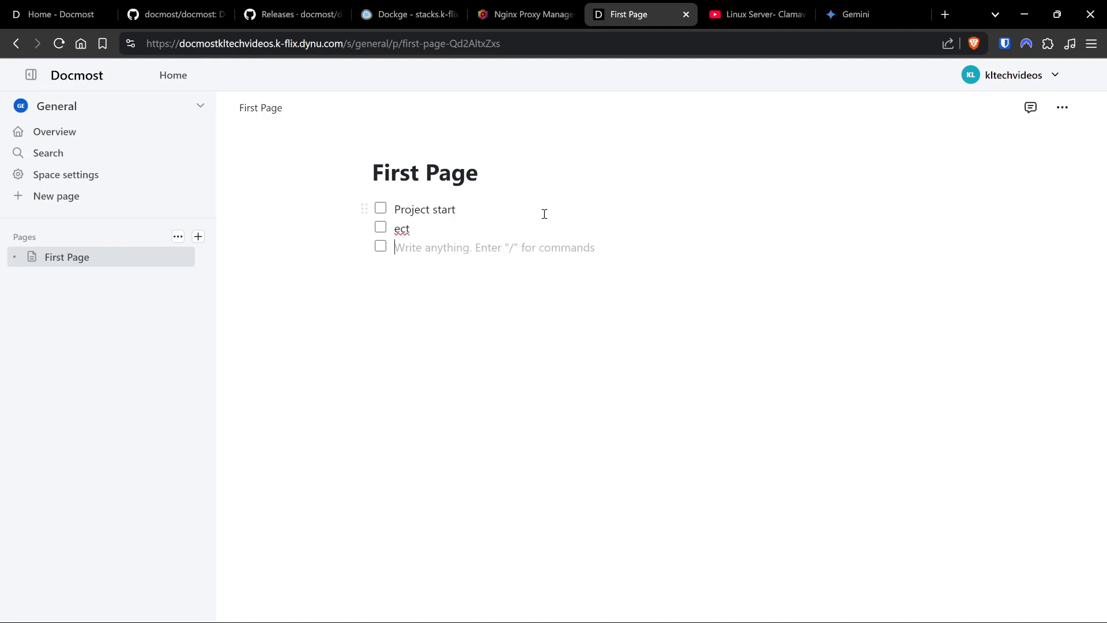
Tick 'Project start', leave 'ect' unticked, and place a new untitled page above First Page.
left_click(381, 208)
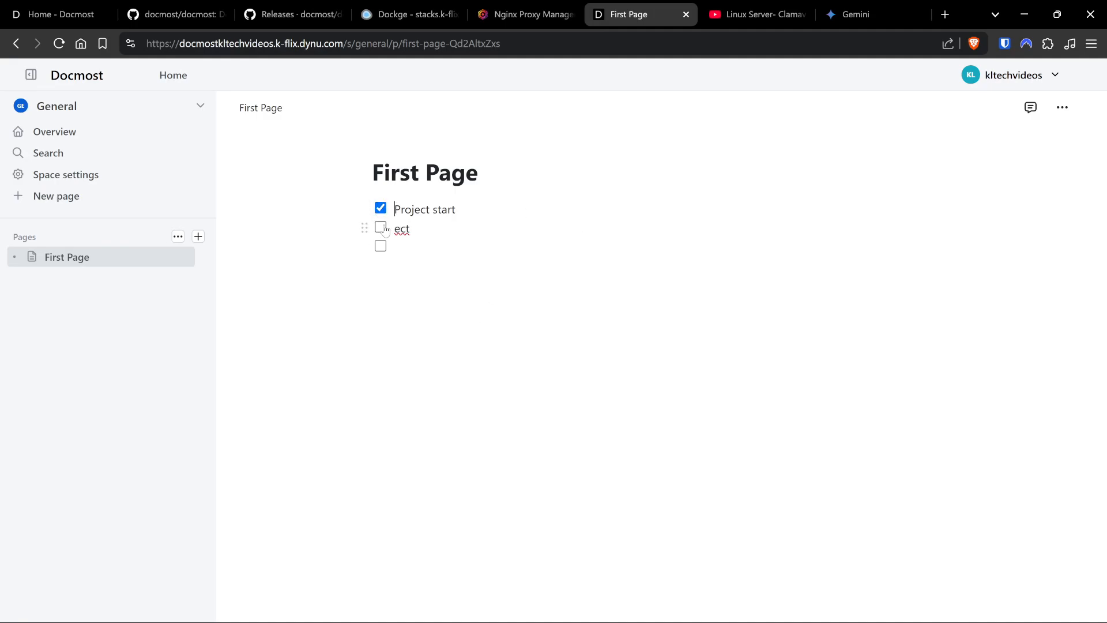
left_click(383, 228)
left_click(383, 228)
left_click(440, 261)
left_click(434, 249)
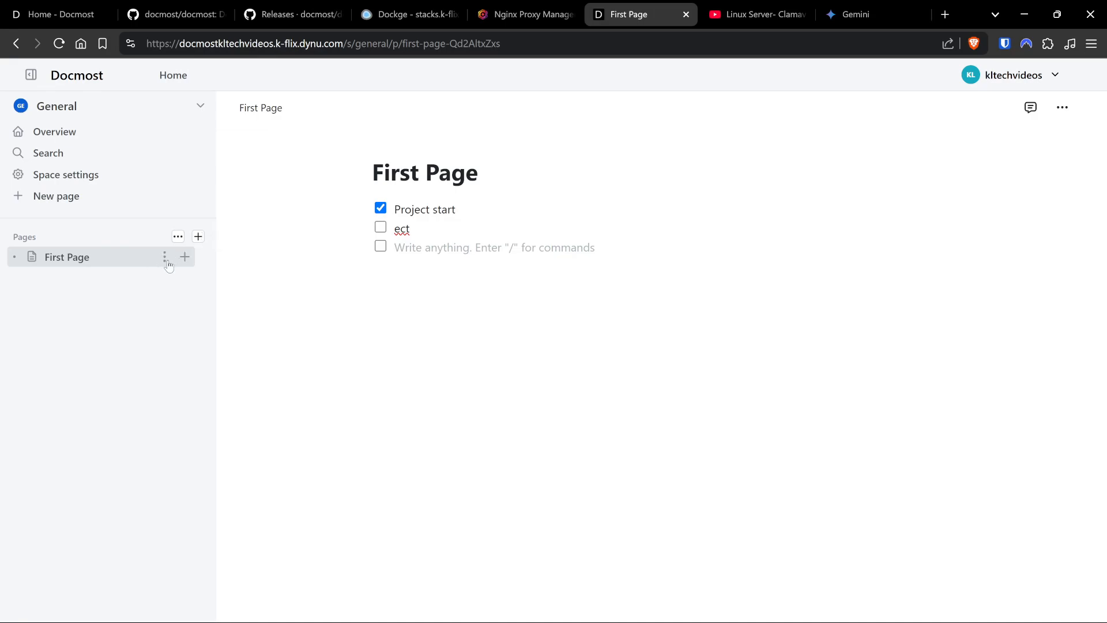
left_click(183, 257)
left_click_drag(105, 288, 67, 254)
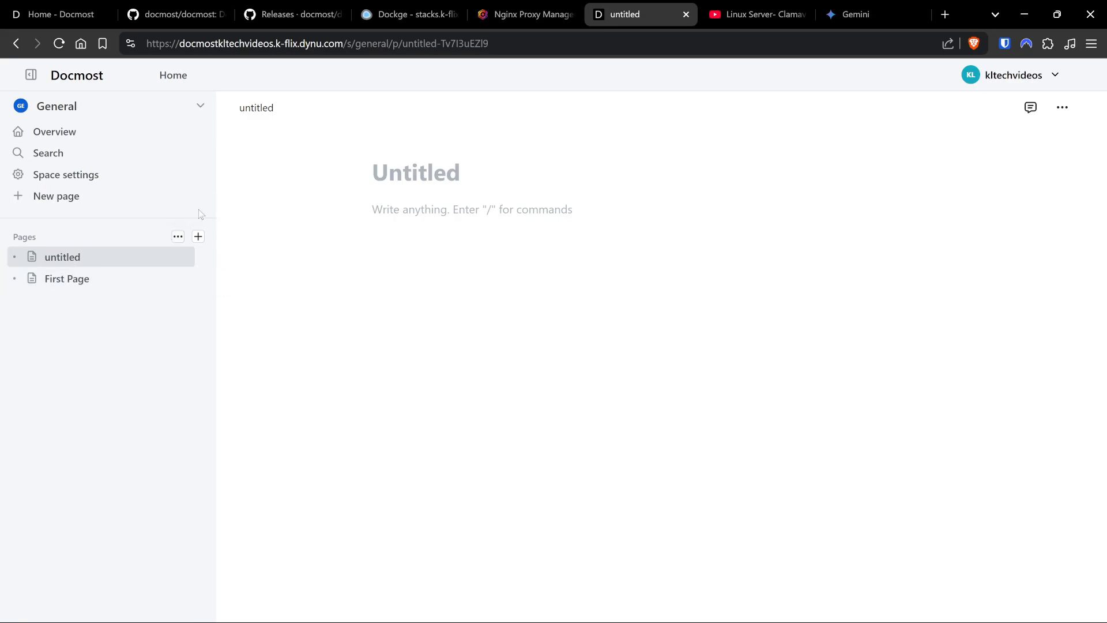
Set the second instance's theme to Dark under My preferences.
left_click(176, 15)
left_click(43, 10)
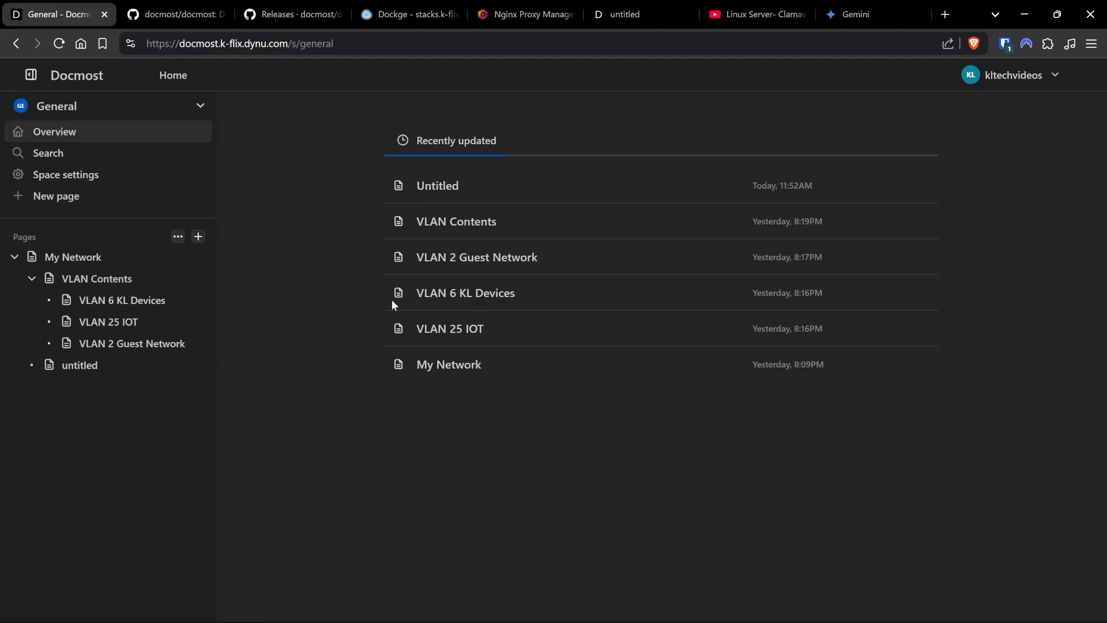
left_click(603, 14)
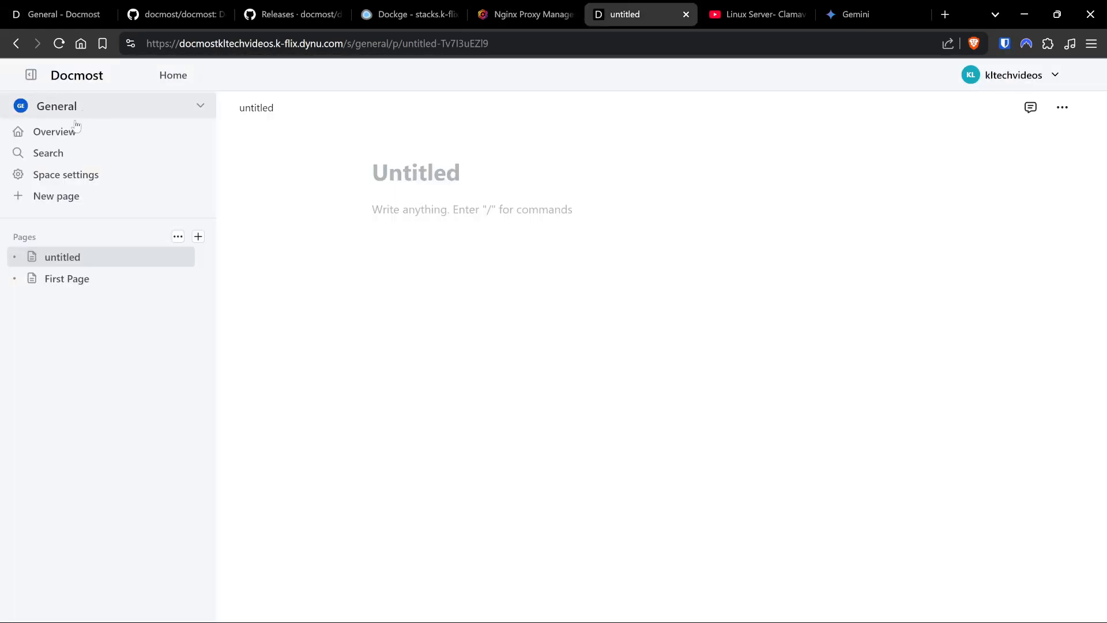
left_click(1032, 82)
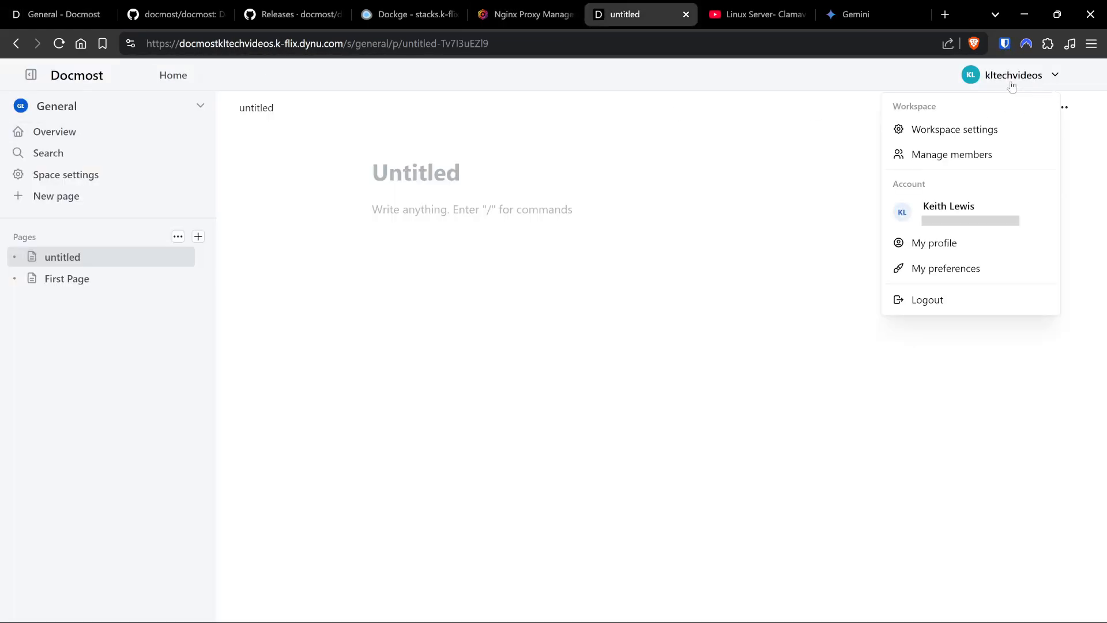
left_click(951, 270)
left_click(857, 185)
left_click(836, 237)
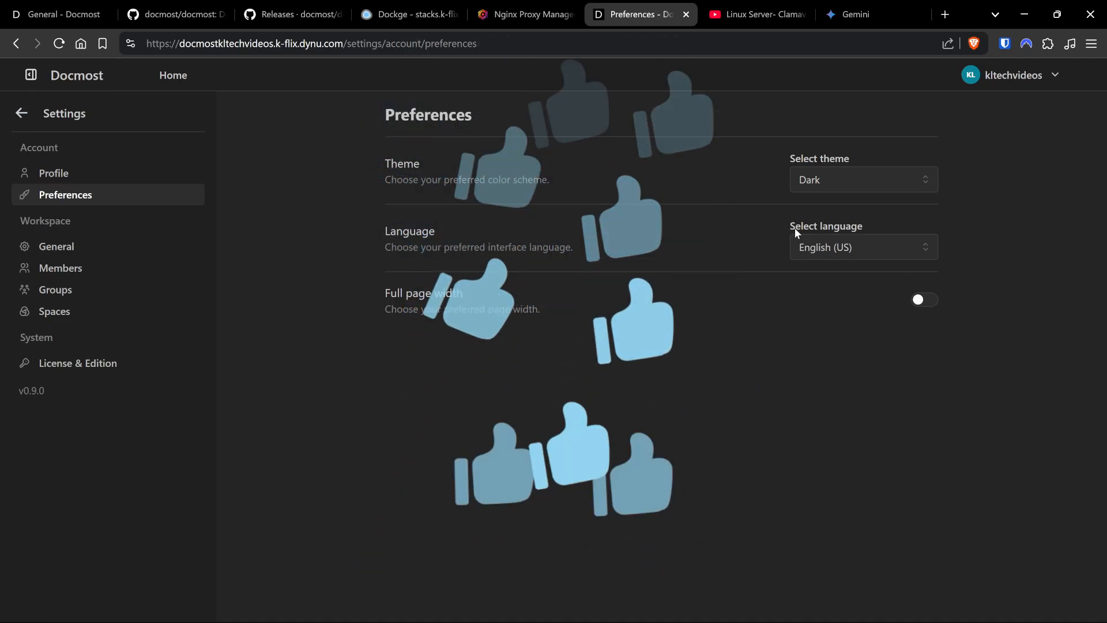
View My profile, then go to the original instance's General space overview.
left_click(975, 80)
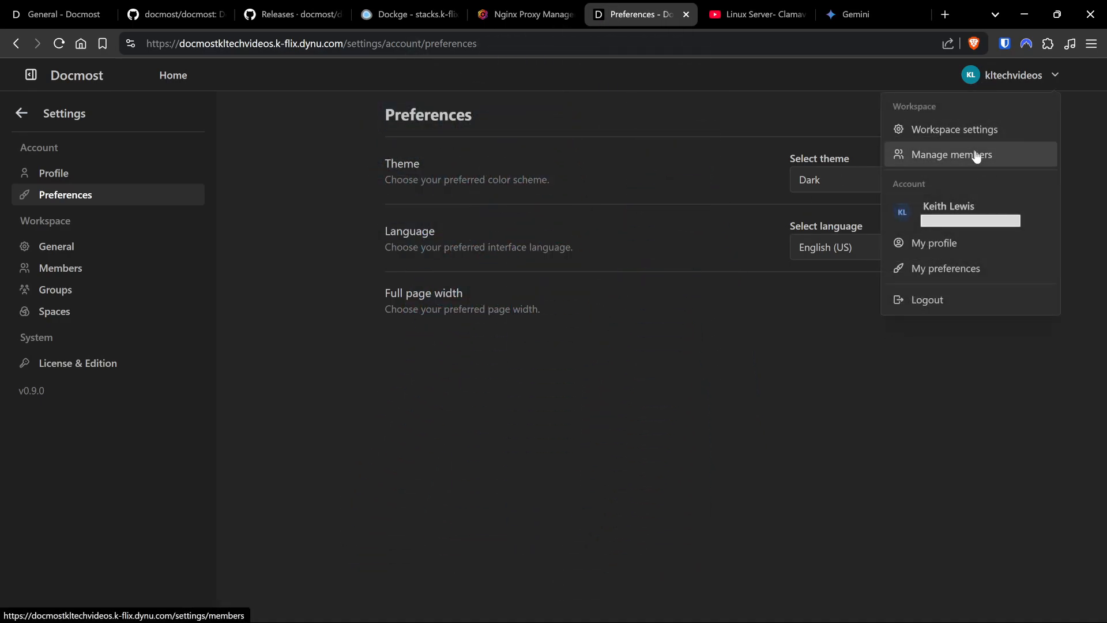
left_click(976, 250)
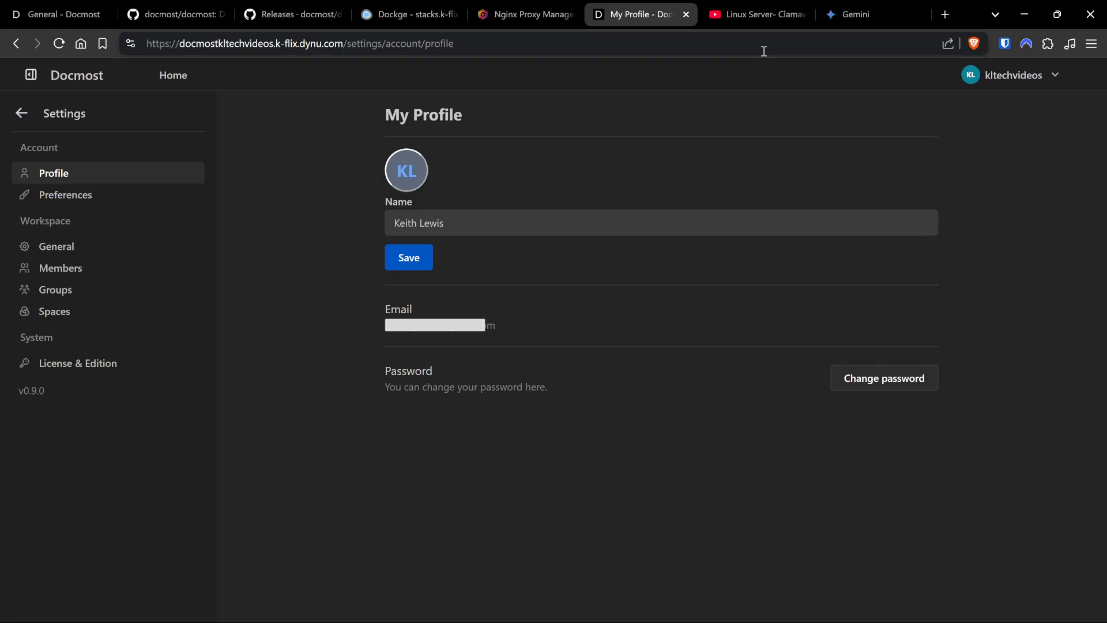
left_click(62, 4)
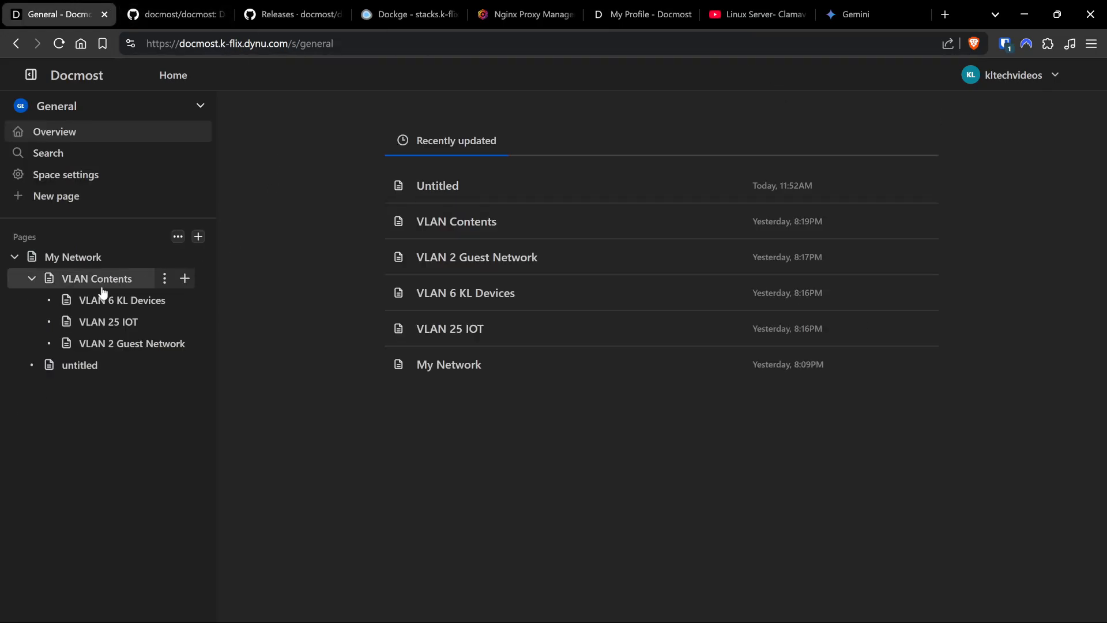
Open the My Network page, then read through the VLAN 6 KL Devices page.
left_click(92, 257)
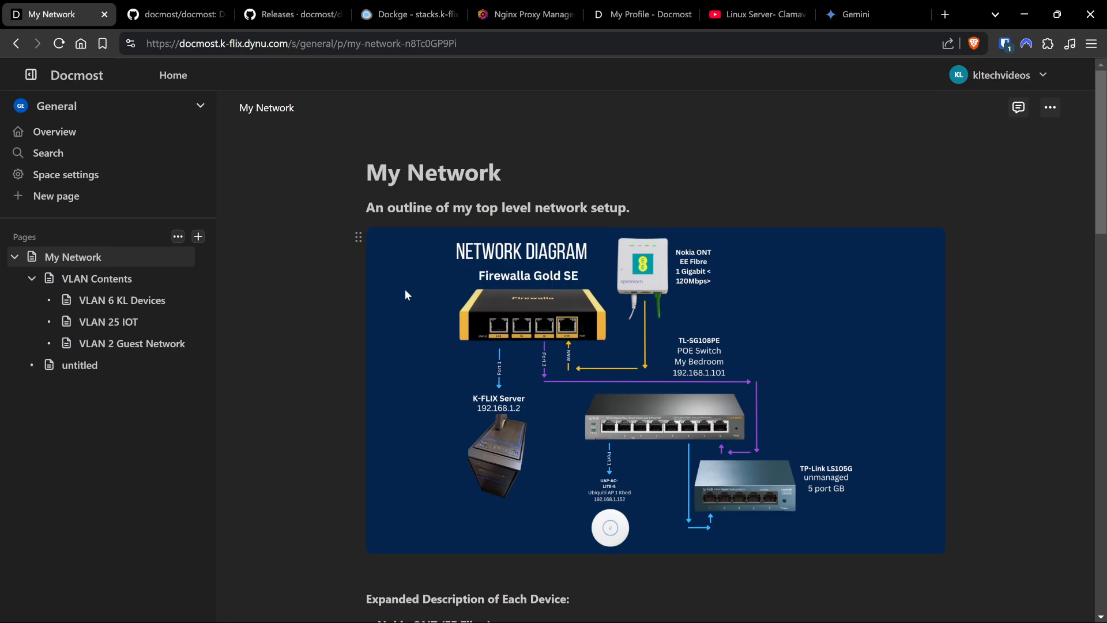
left_click(121, 301)
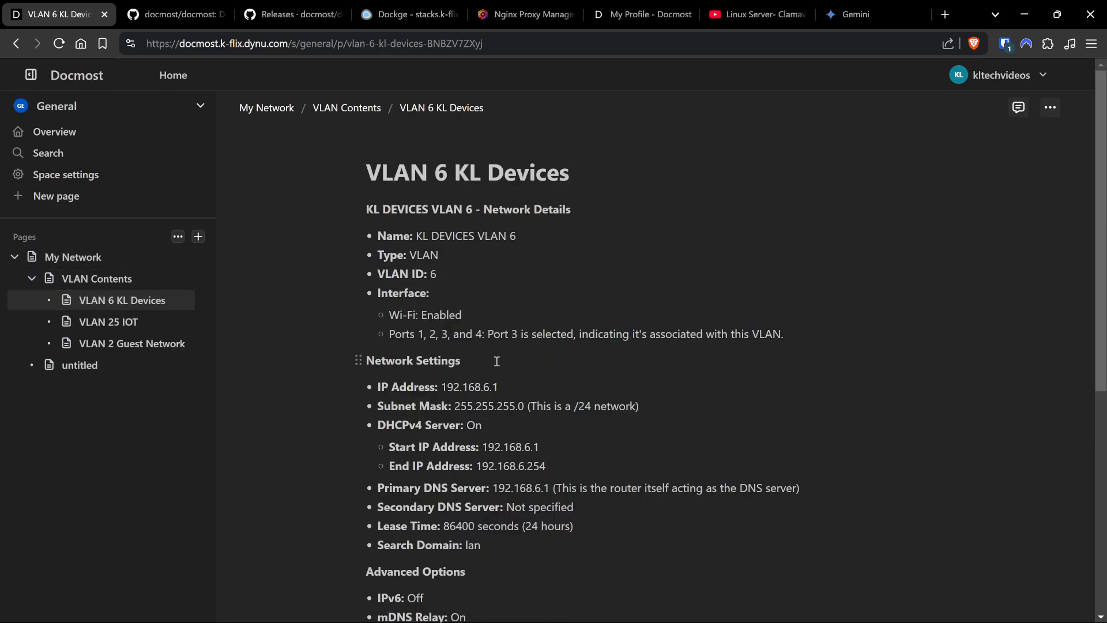
scroll(437, 254, "down", 1)
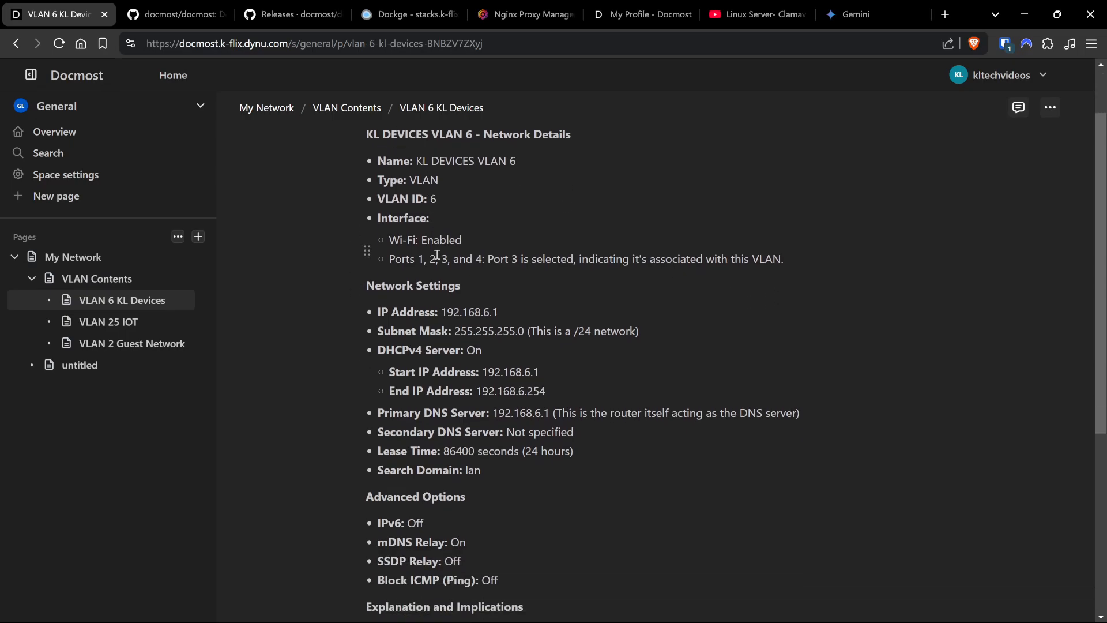
scroll(437, 254, "down", 1)
scroll(534, 332, "down", 2)
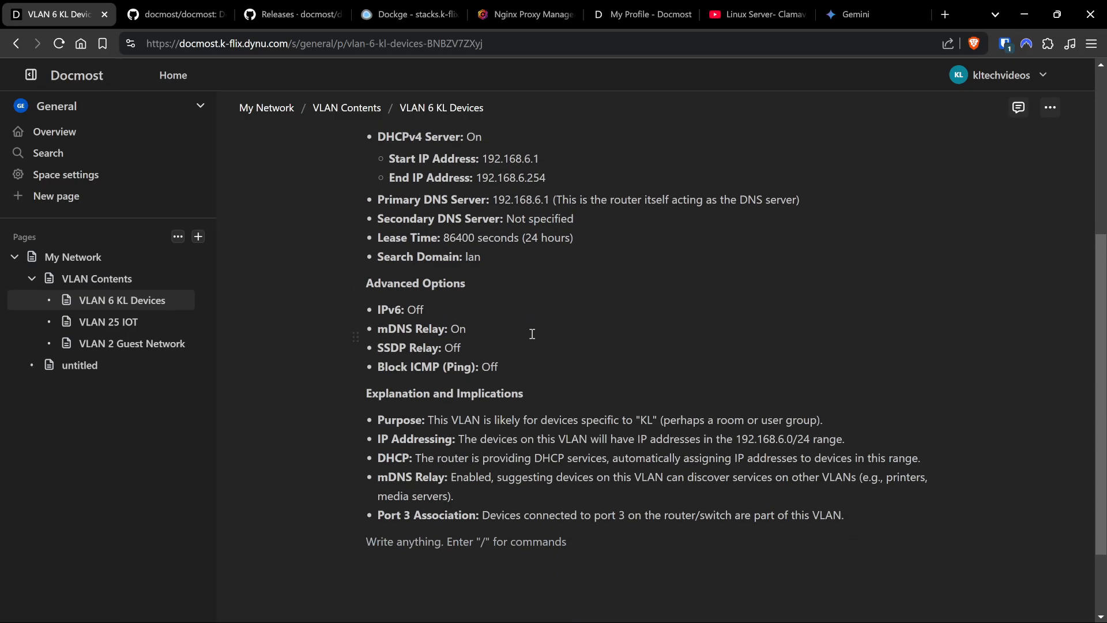
Review the VLAN 25 IOT and VLAN 2 Guest Network pages, then return to My Network.
left_click(145, 327)
left_click(112, 345)
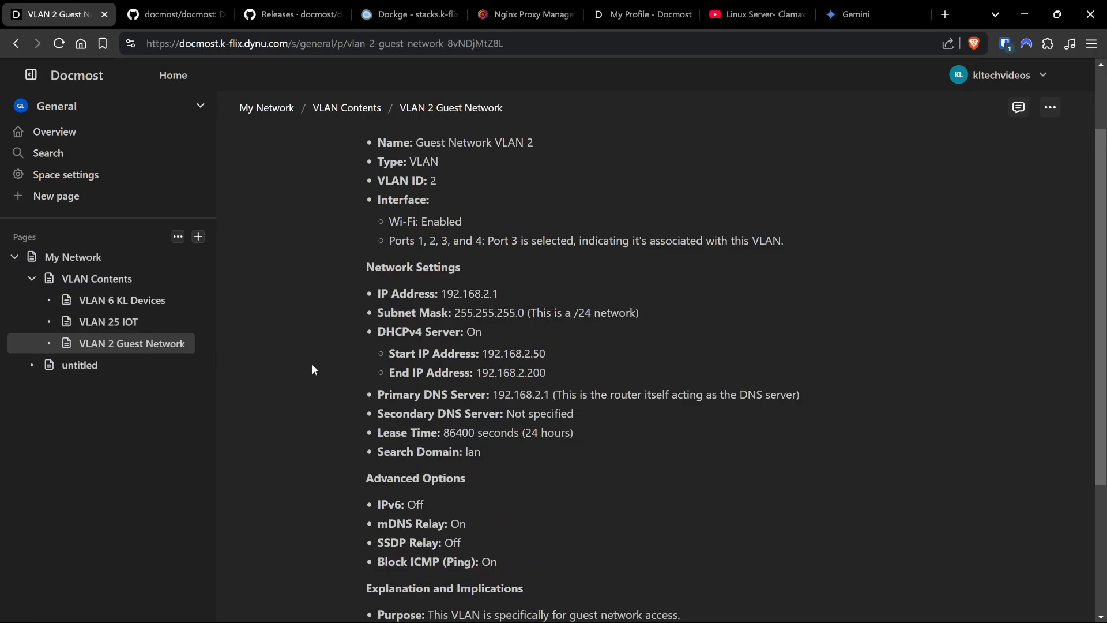
left_click(91, 323)
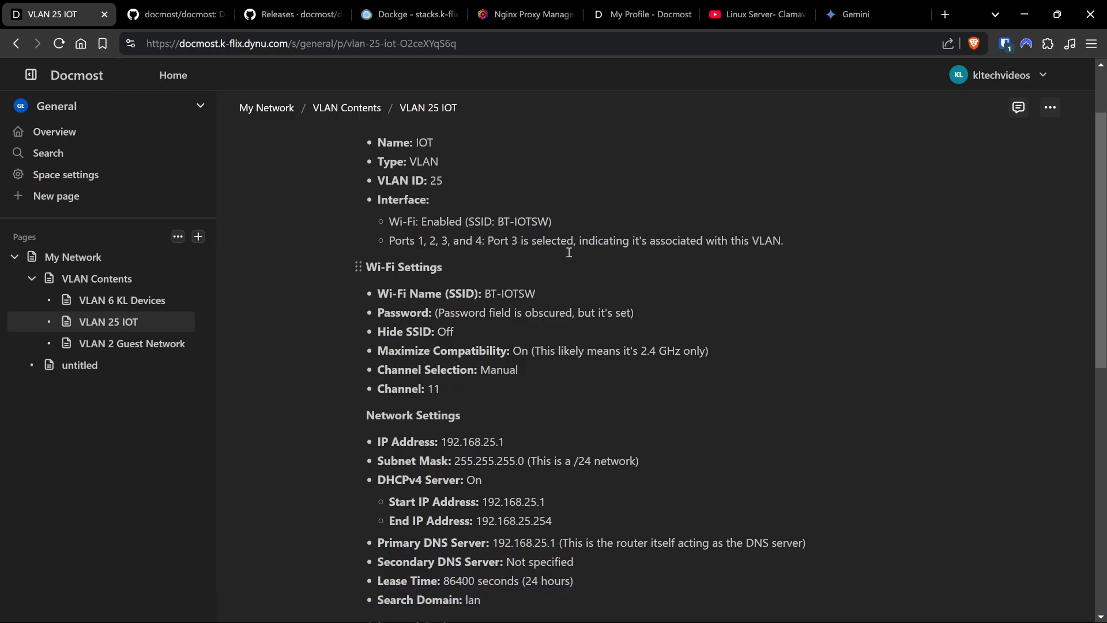
scroll(502, 368, "down", 9)
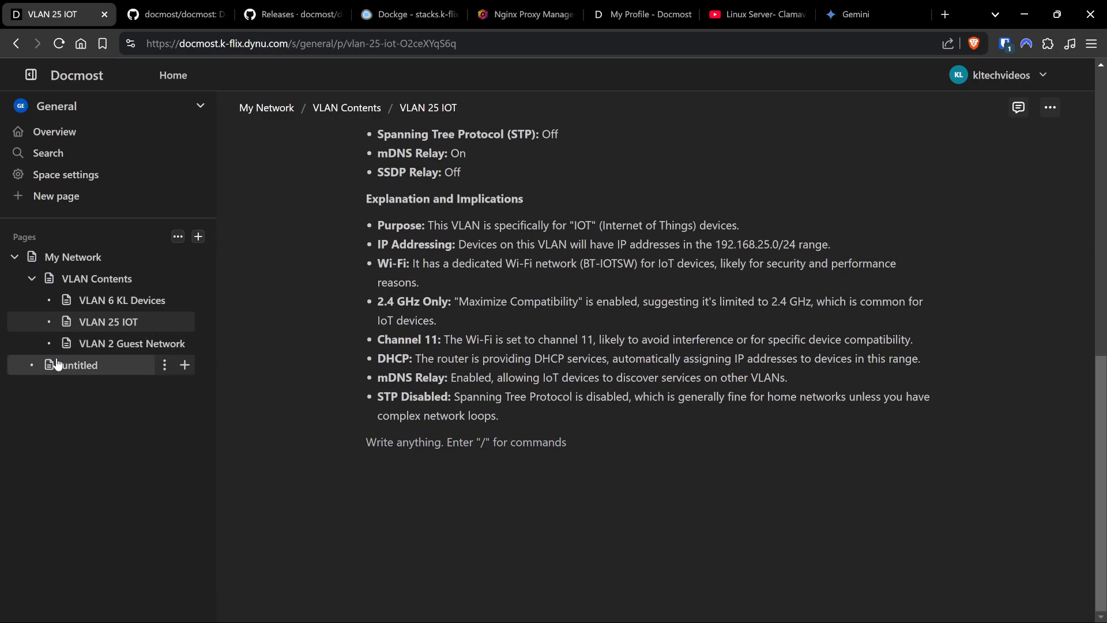
left_click(144, 343)
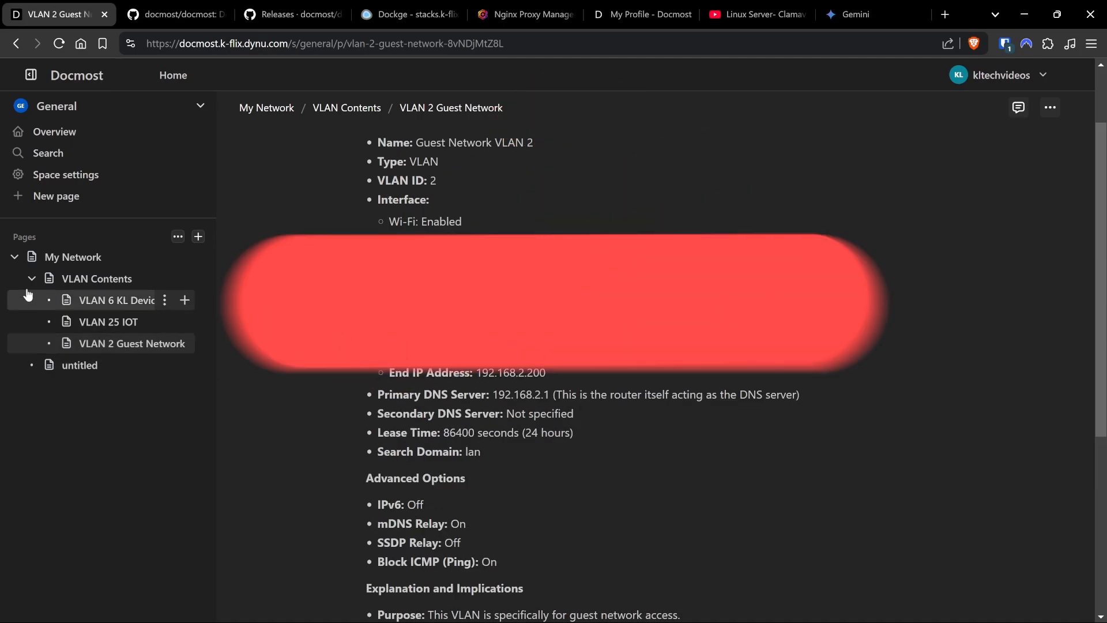
left_click(74, 258)
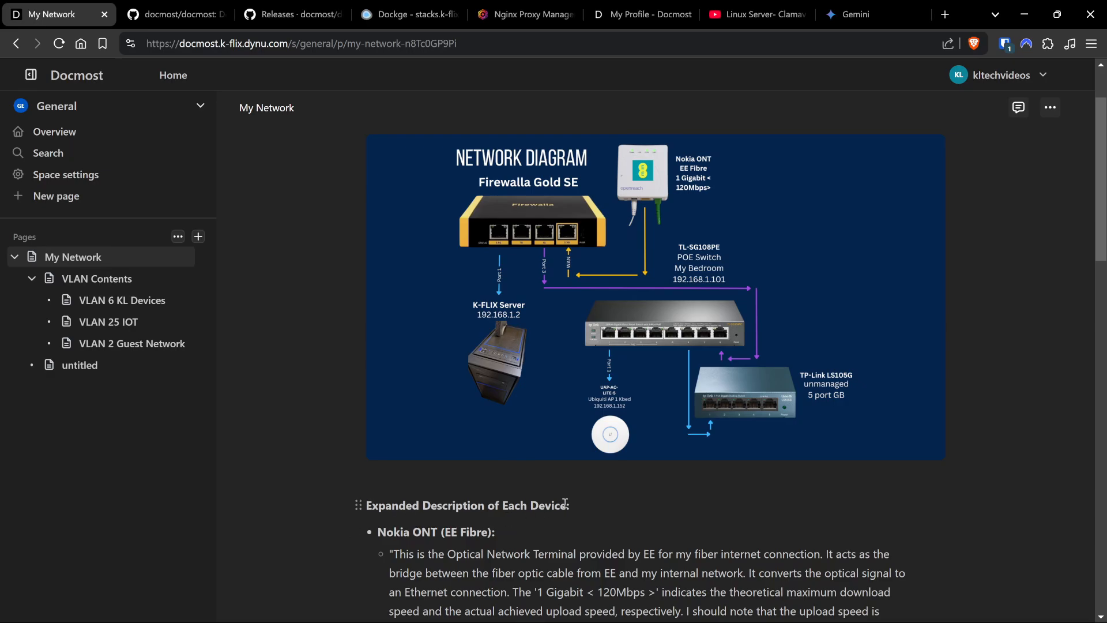
Insert a Draw.io (diagrams.net) block under 'Expanded Description of Each Device:' and exit its editor unchanged.
left_click(589, 507)
key("Return")
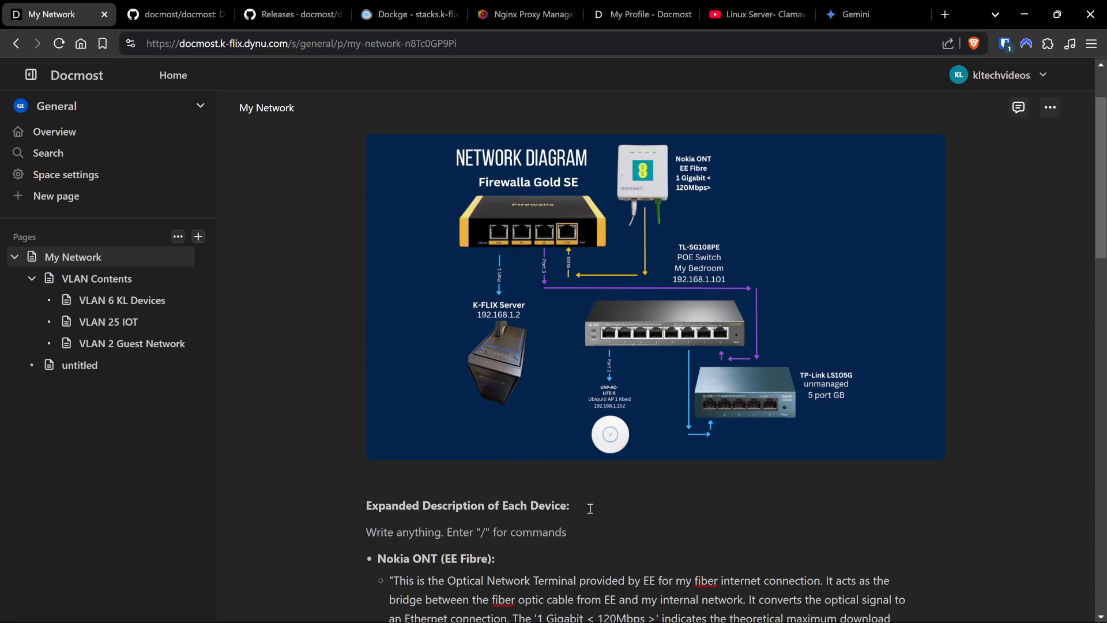
type("/")
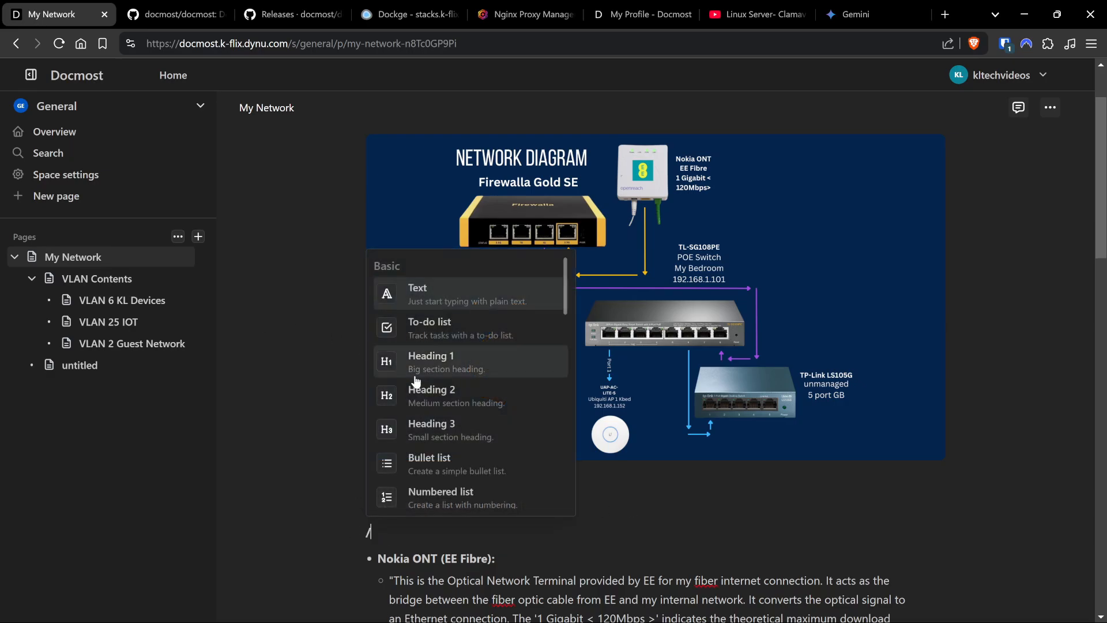
scroll(468, 440, "down", 5)
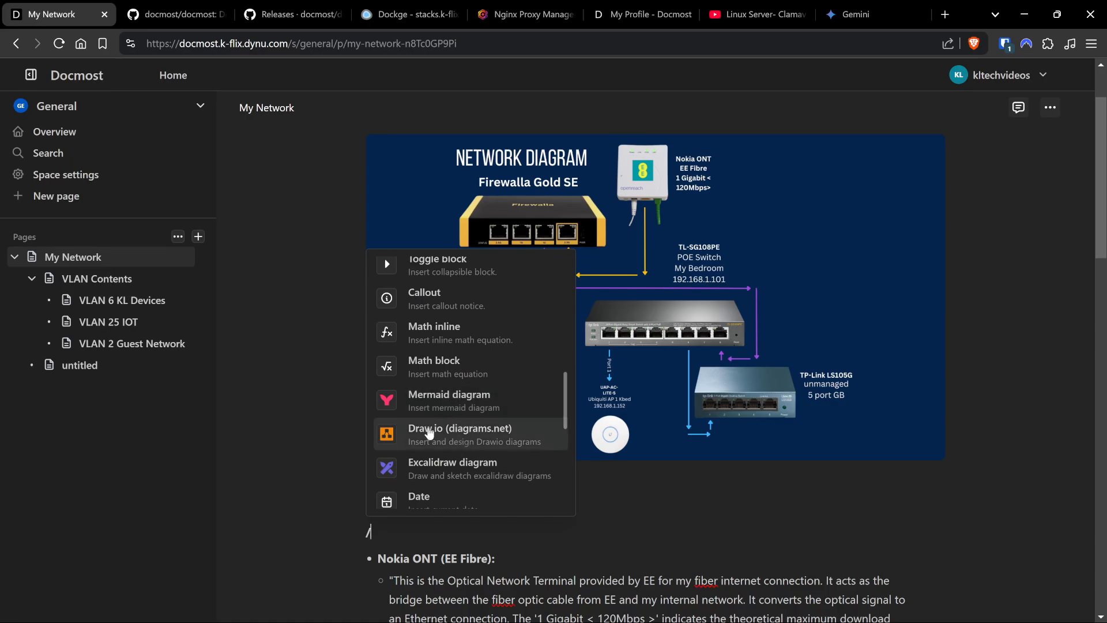
left_click(433, 432)
double_click(639, 535)
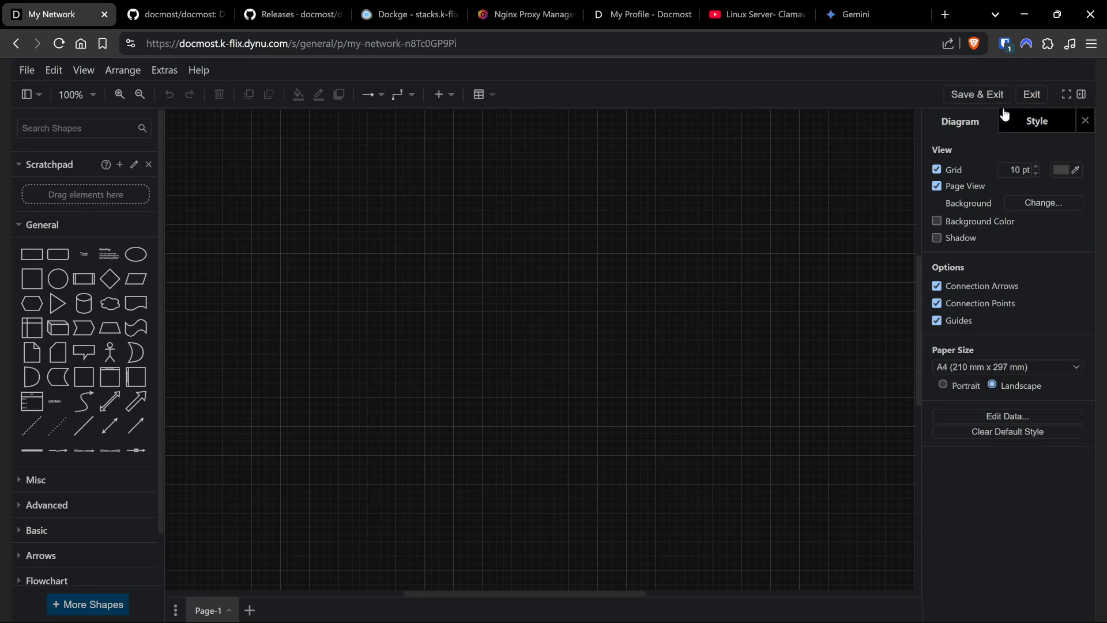
left_click(1034, 96)
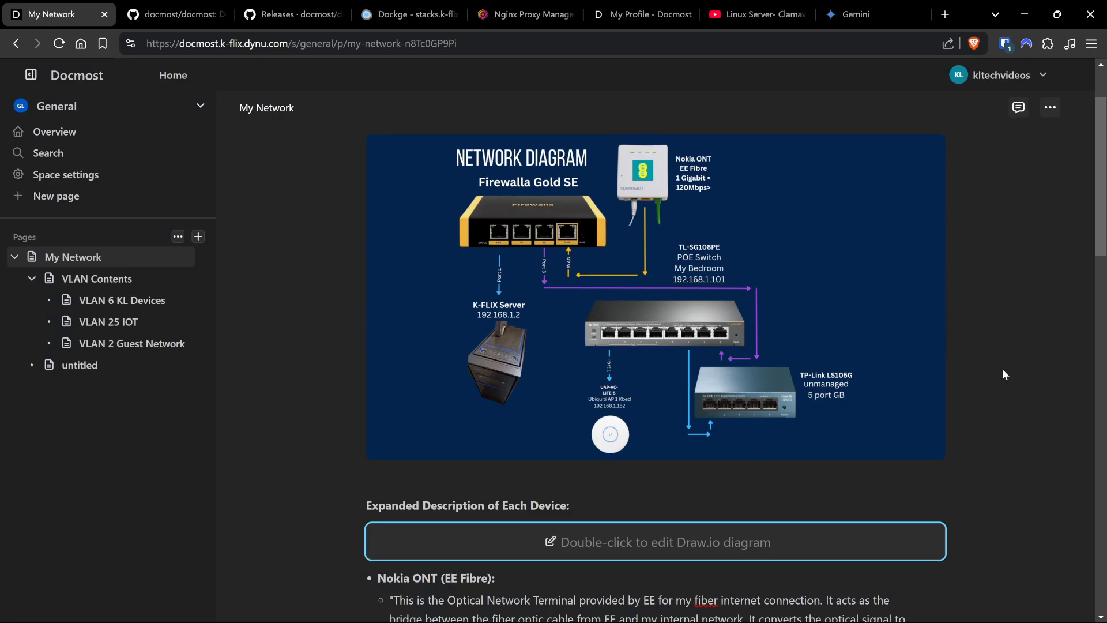
scroll(1002, 374, "up", 2)
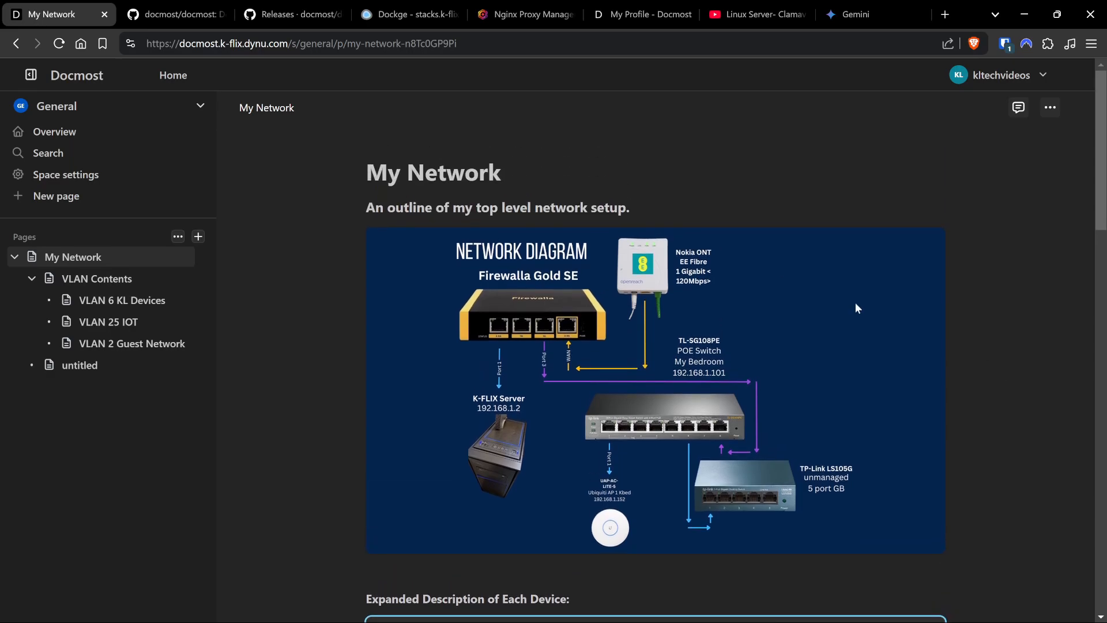
Go from the General space overview to the Docmost Home page.
left_click(155, 136)
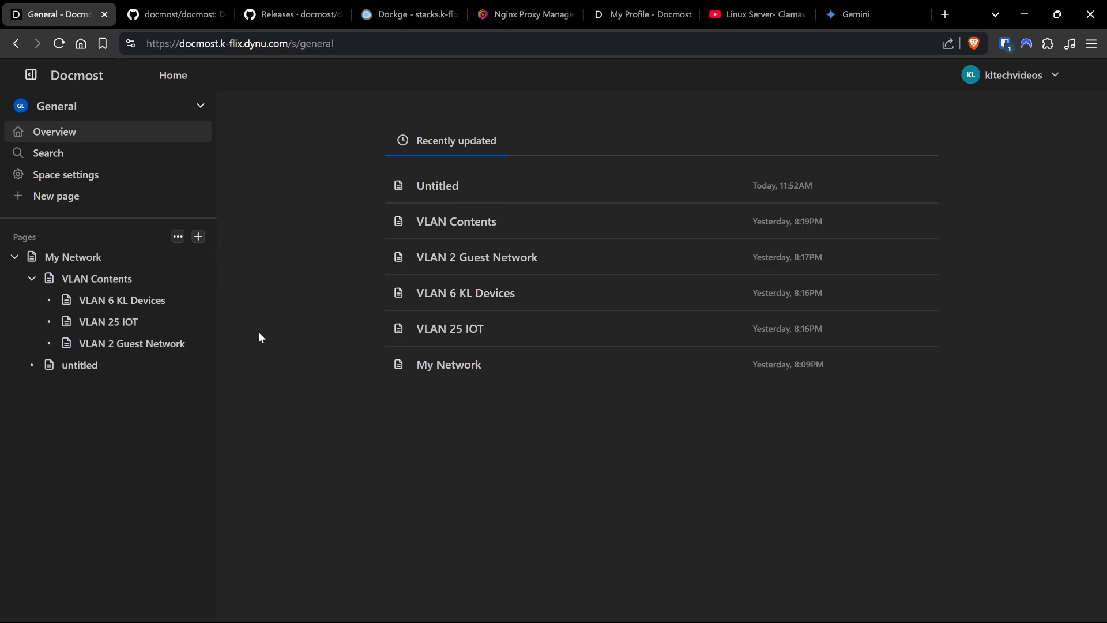
left_click(81, 106)
left_click(86, 78)
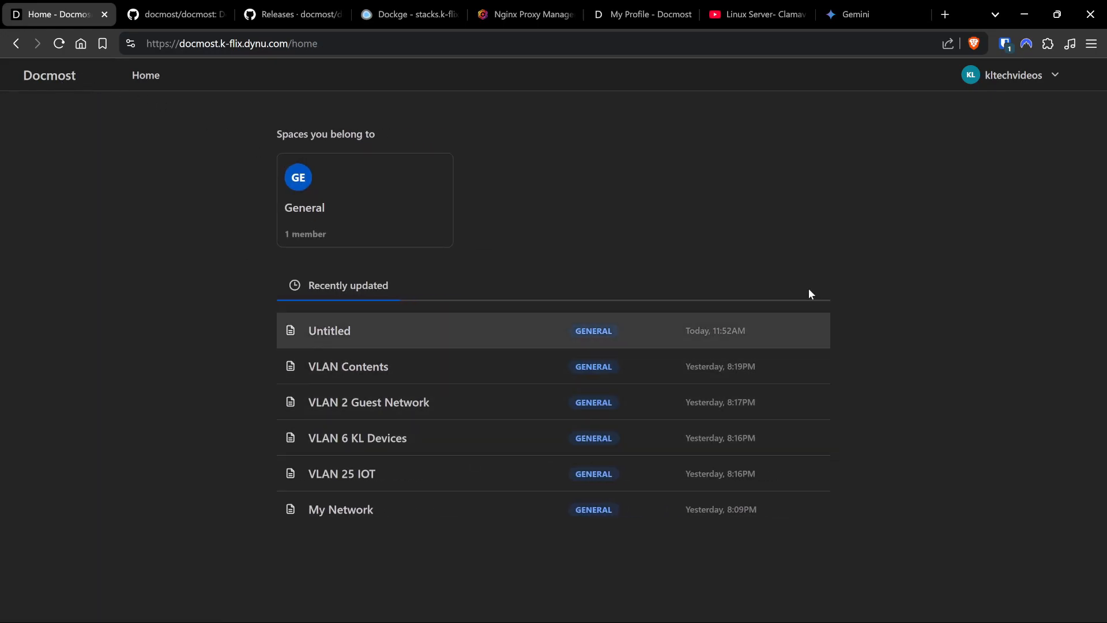